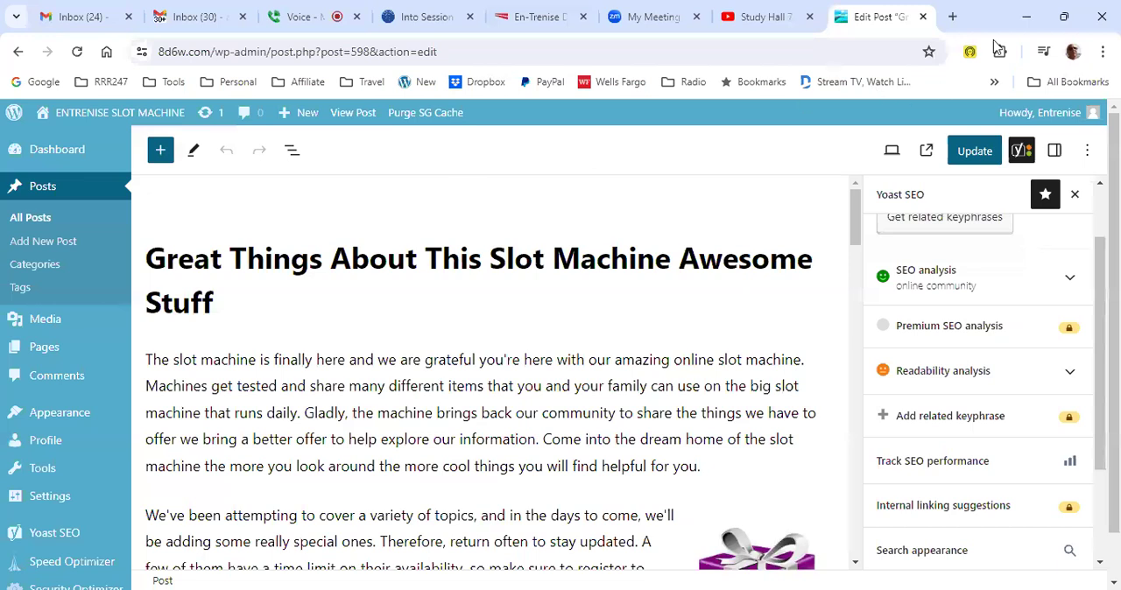
- Log out of the WordPress site and close its tab and the Study Hall video tab
mouse_move(1074, 117)
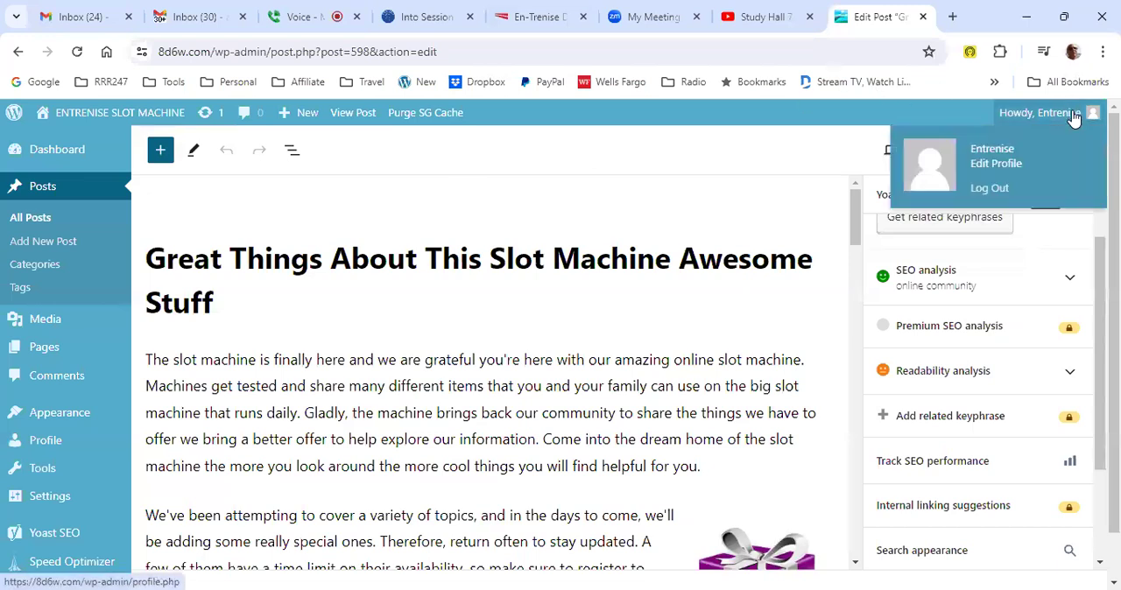
left_click(998, 191)
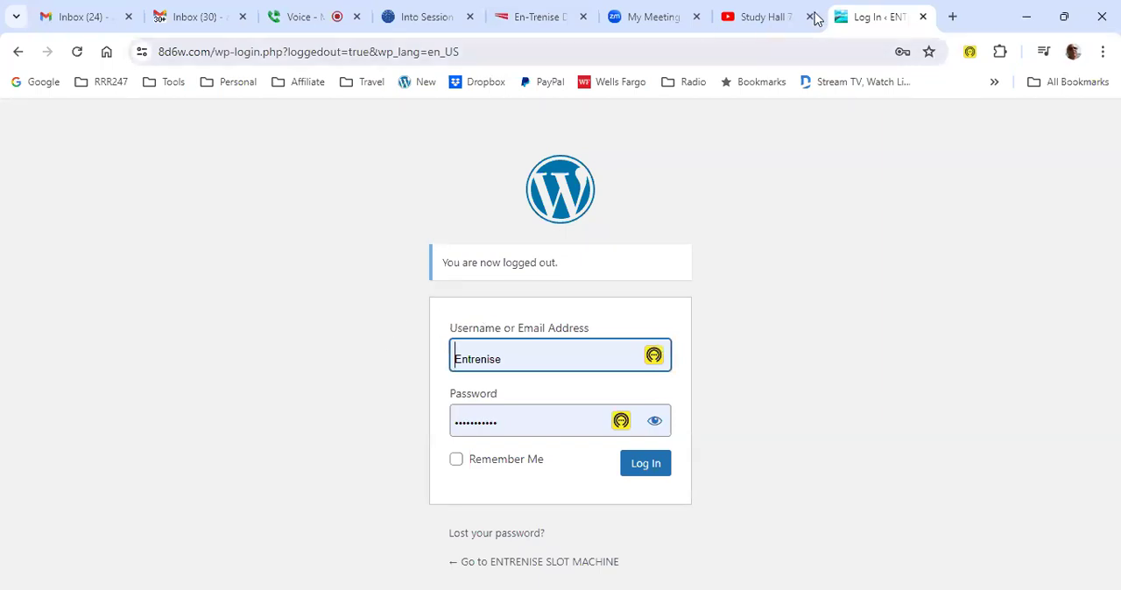
left_click(922, 16)
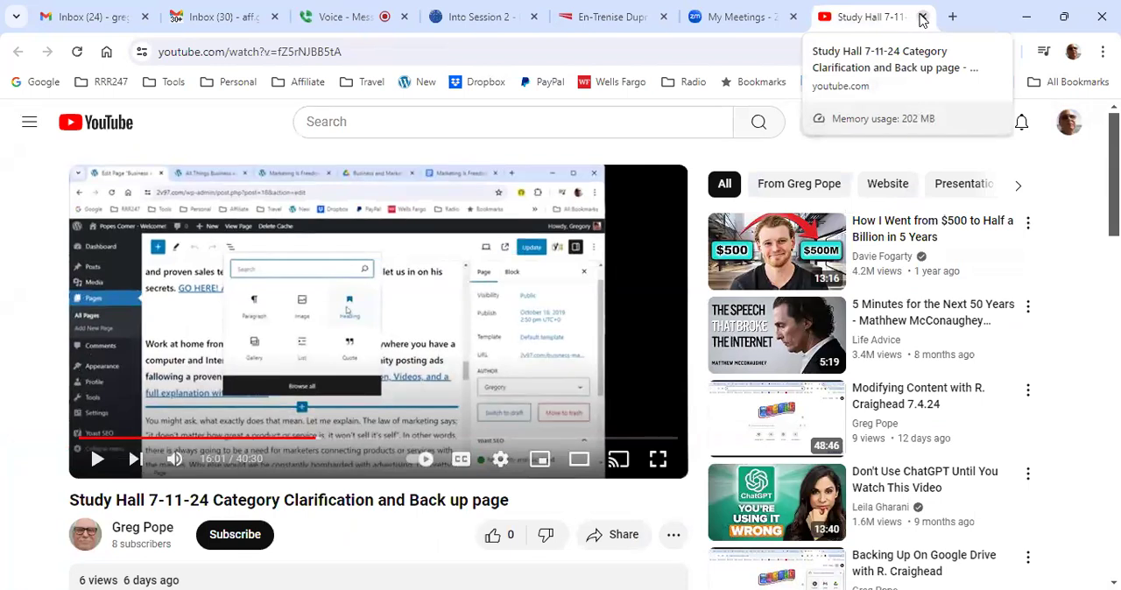
left_click(922, 16)
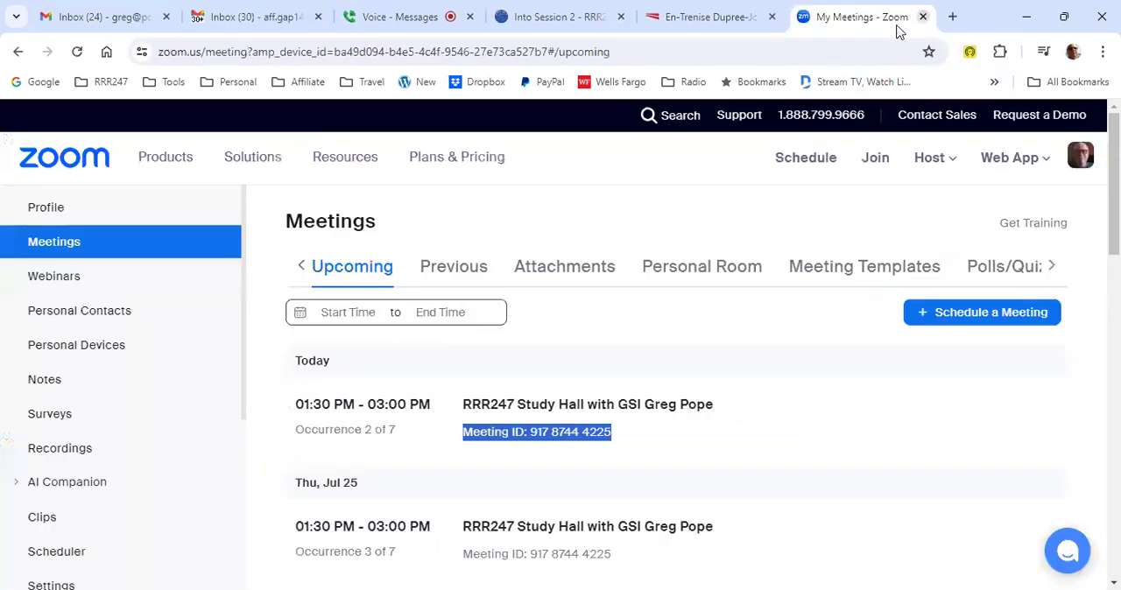
- Open the website 8d6w.com in a new browser tab
left_click(953, 17)
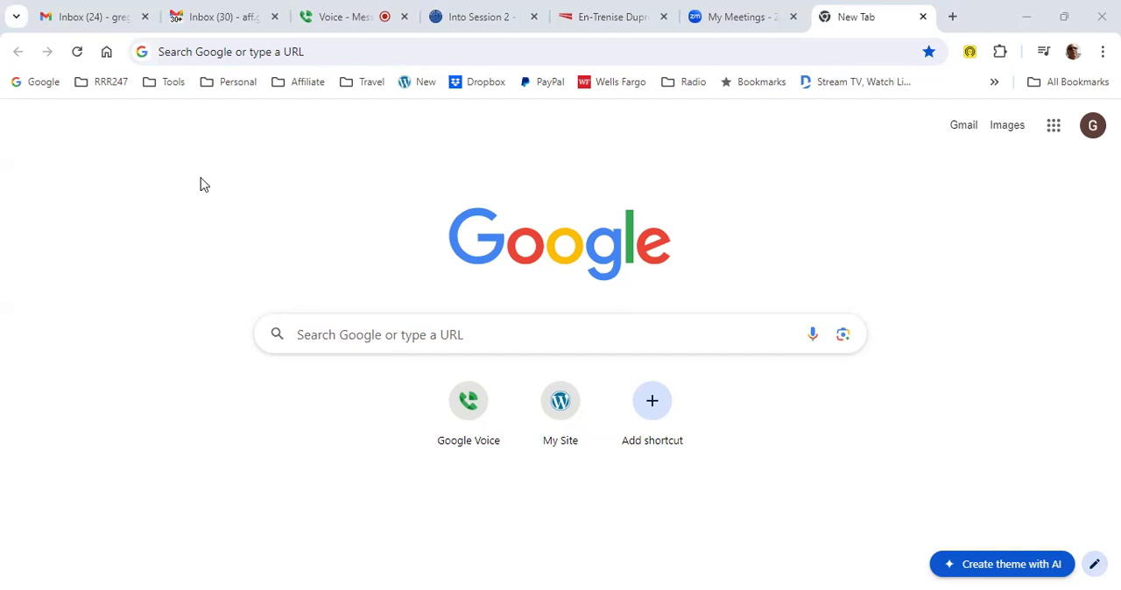
left_click(333, 51)
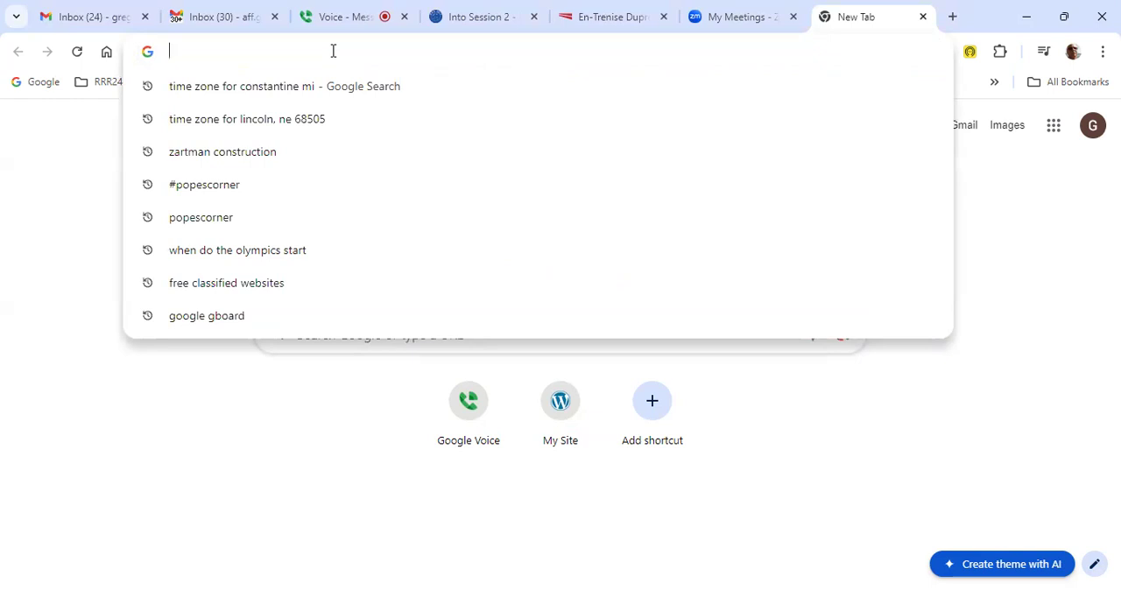
type("8d")
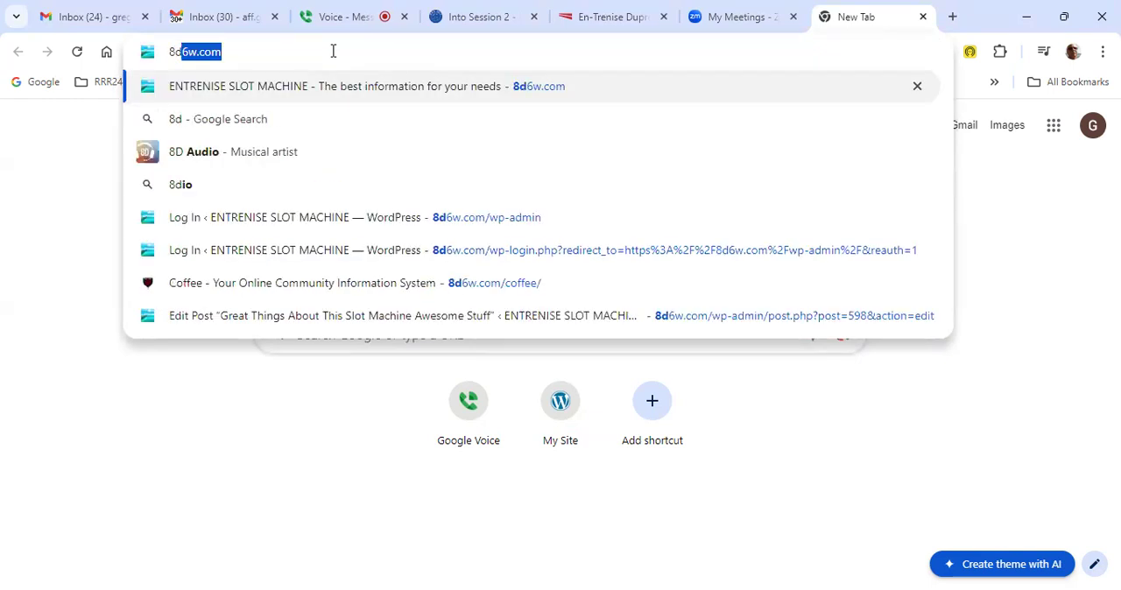
key("Return")
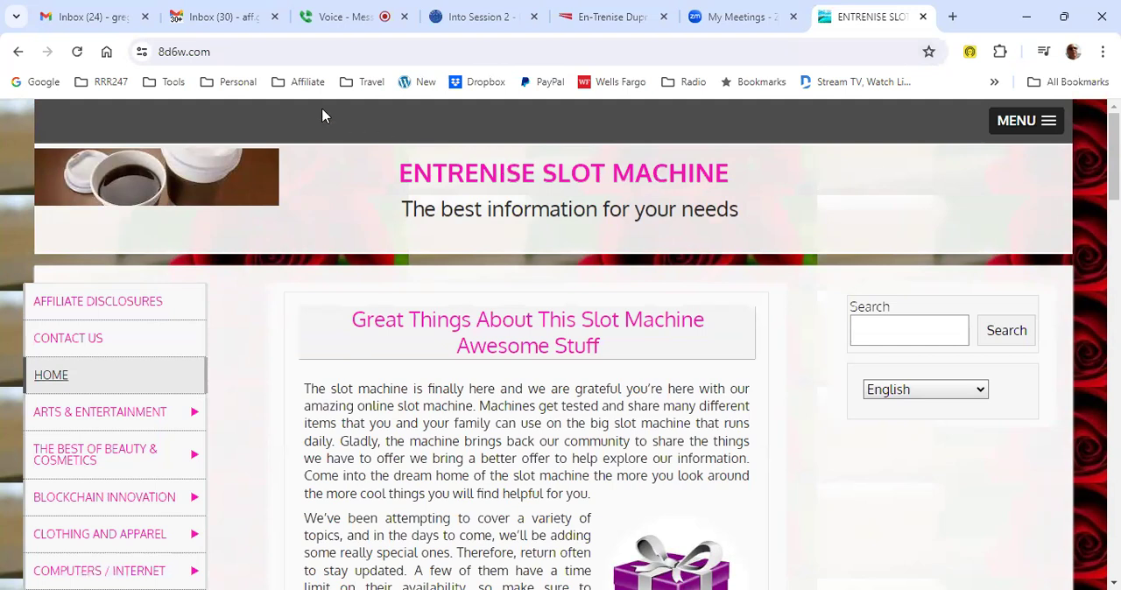
left_click(282, 51)
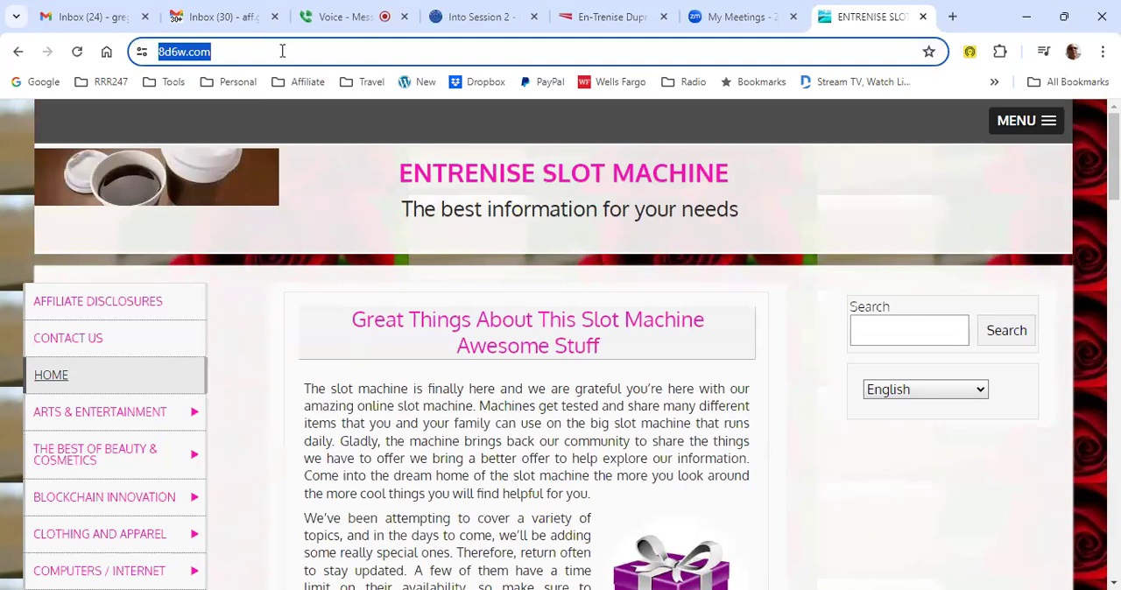
left_click(282, 50)
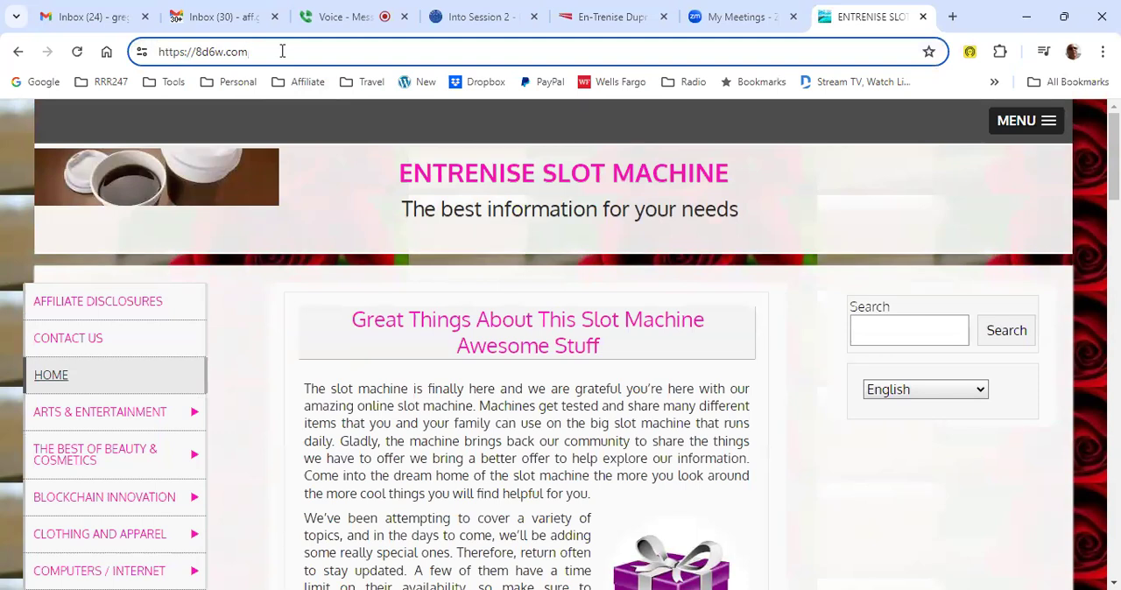
type("/")
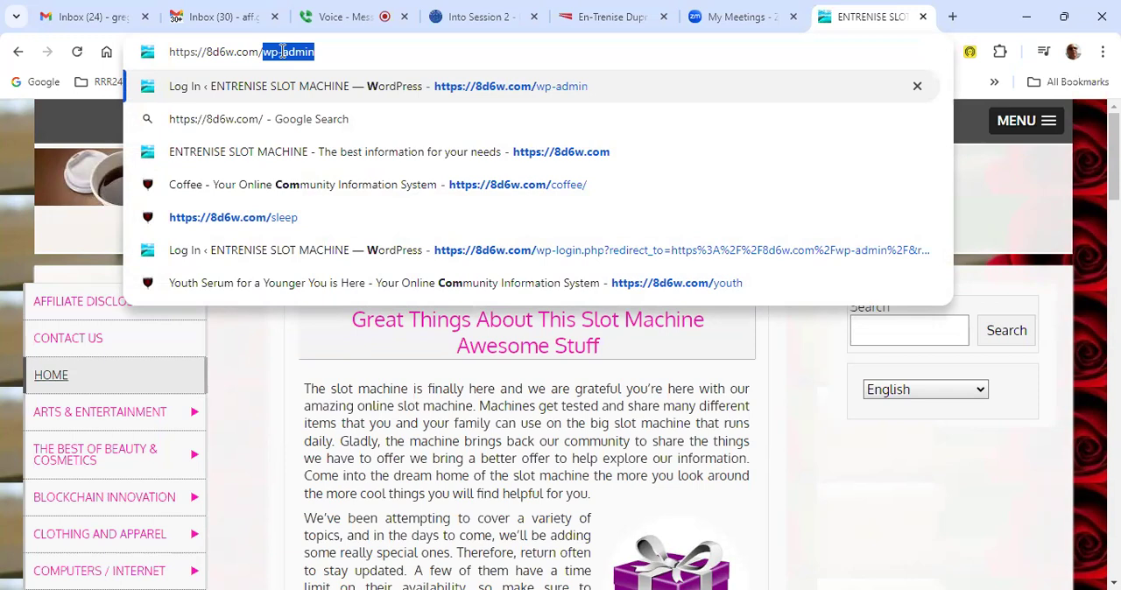
key("Return")
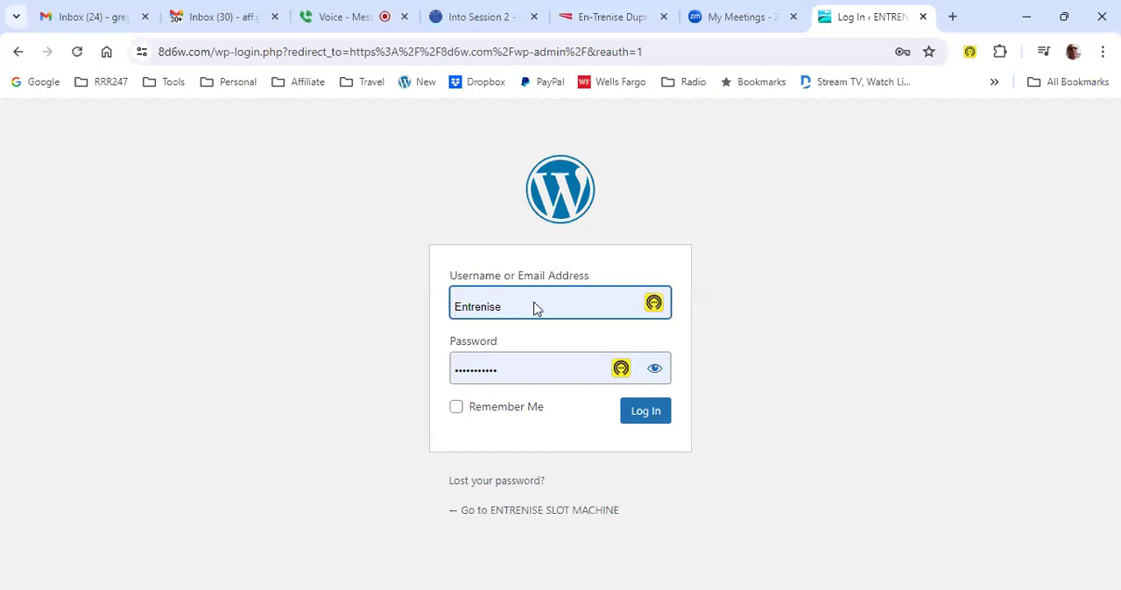
- Reveal the account password in the login form and log in with the filled-in username and password
left_click(538, 307)
left_click(659, 365)
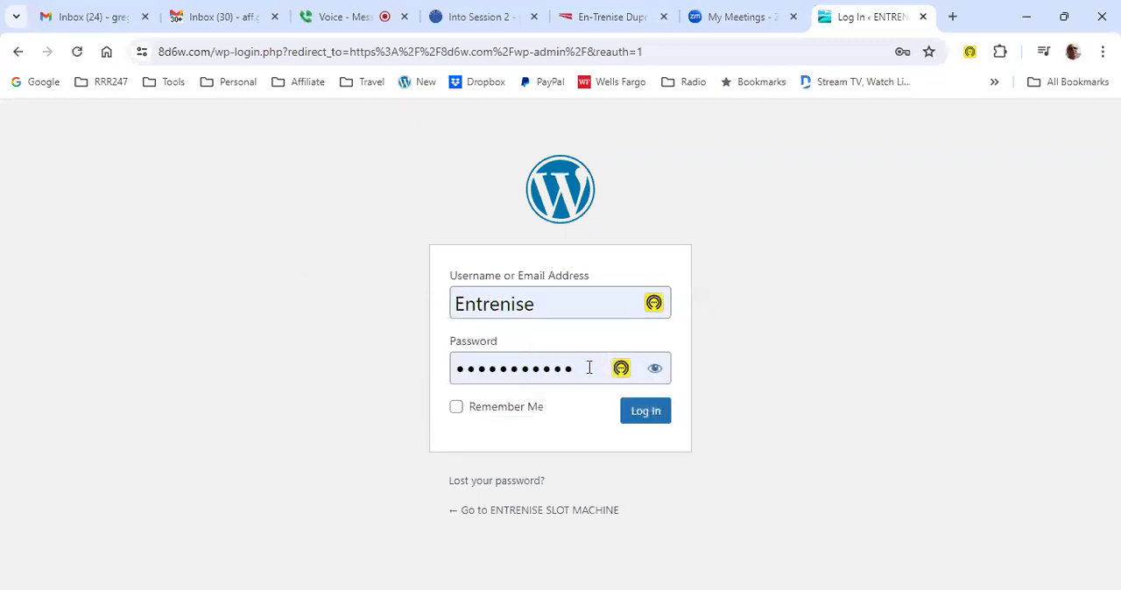
left_click(589, 368)
left_click(654, 369)
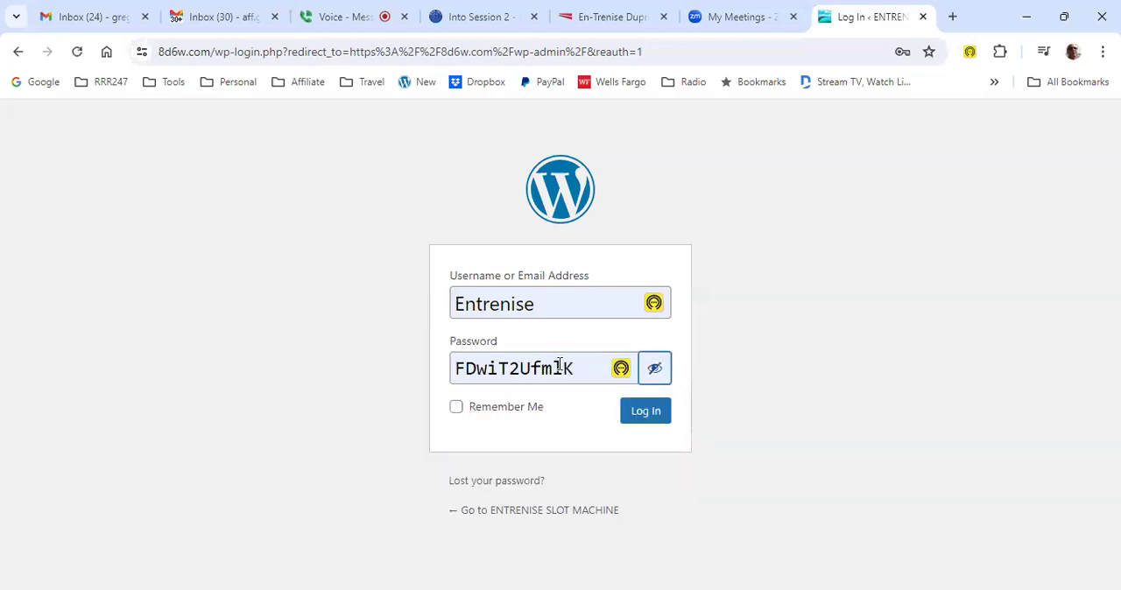
left_click_drag(579, 367, 438, 370)
left_click(390, 352)
left_click(638, 412)
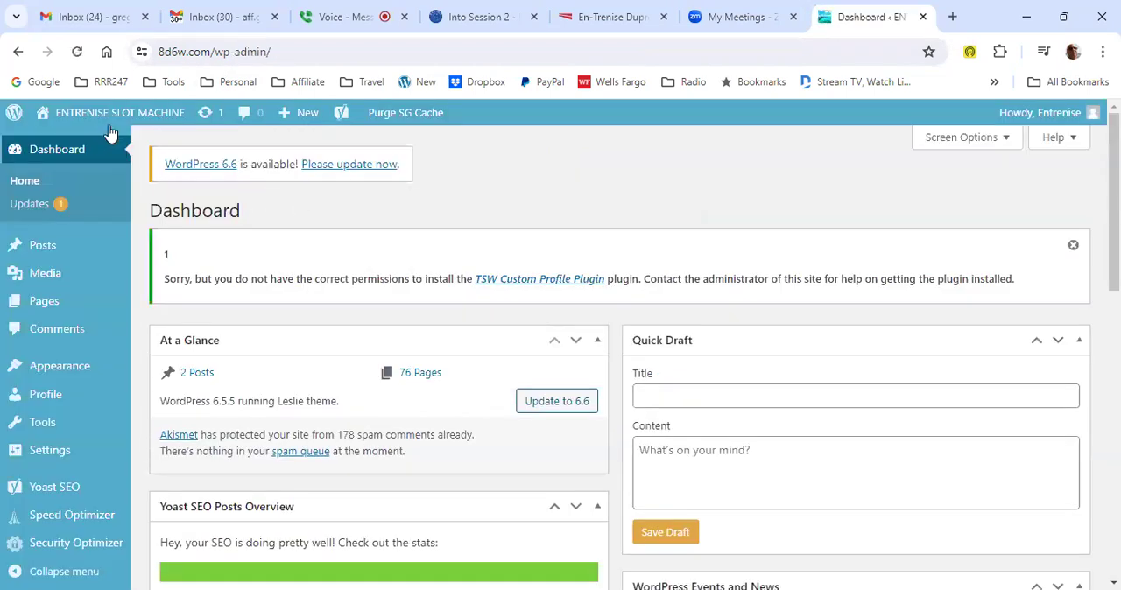
- Visit the site's public home page, dismiss the offer to save the login, and look over the front-page post
mouse_move(105, 118)
left_click(66, 143)
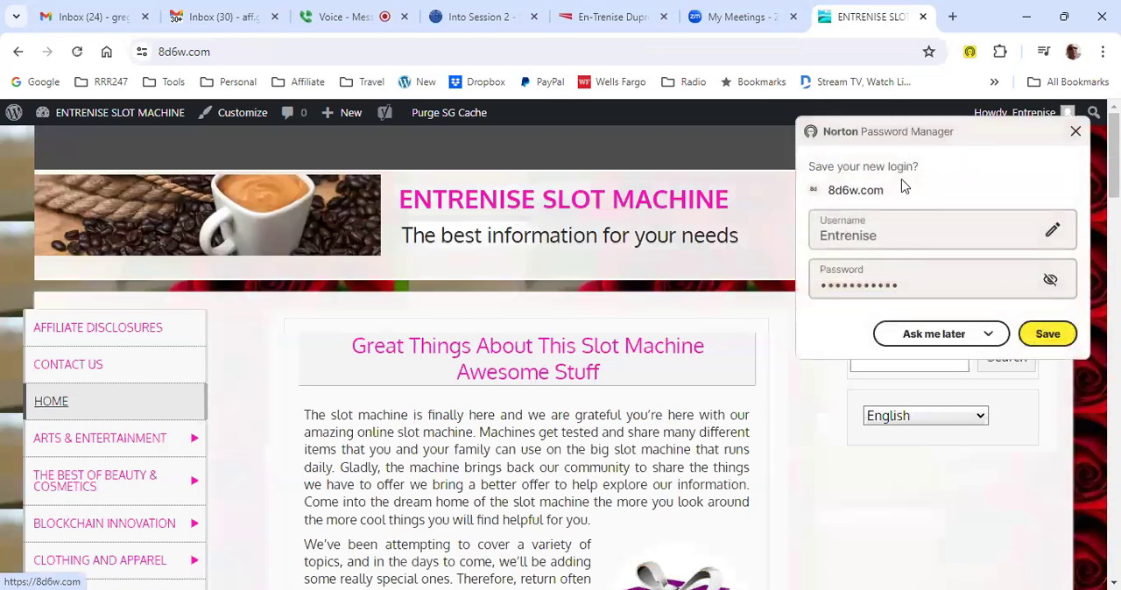
left_click(1075, 133)
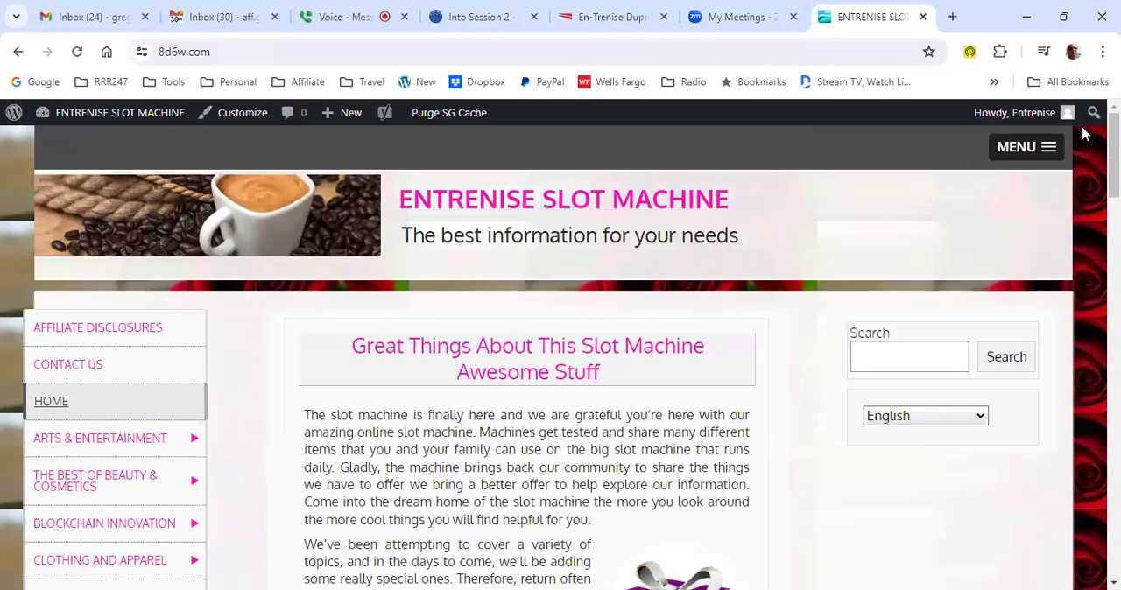
mouse_move(1020, 114)
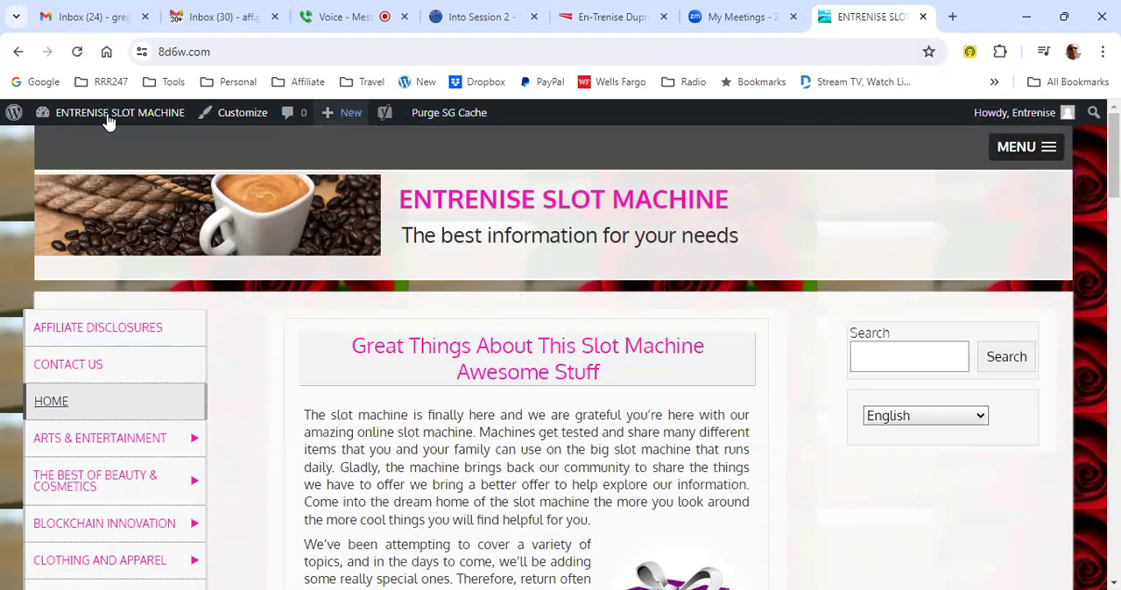
mouse_move(67, 120)
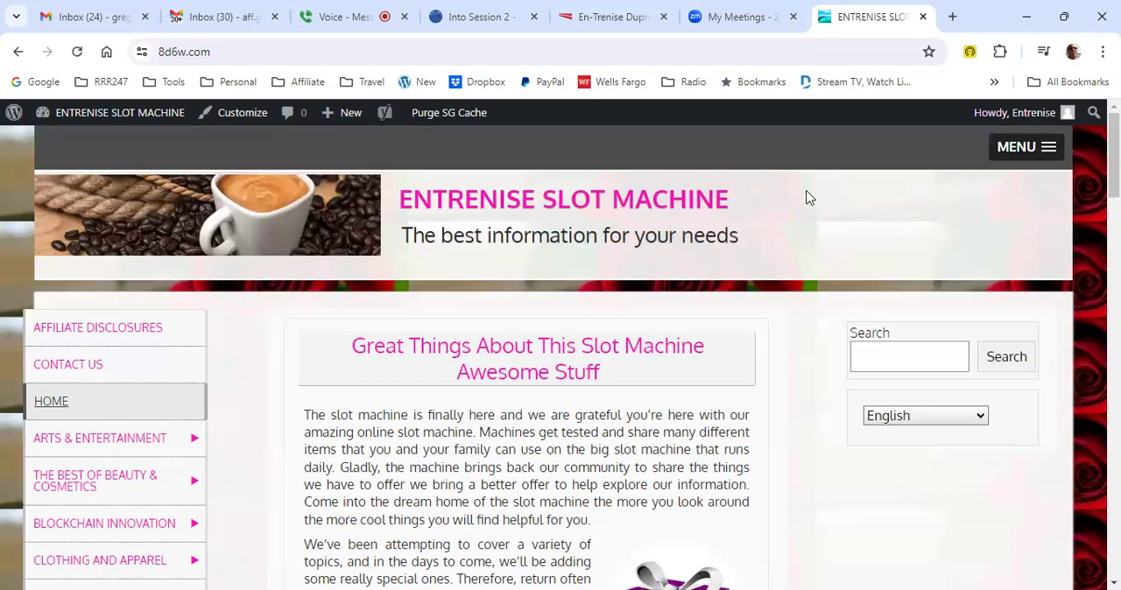
scroll(795, 229, "down", 1)
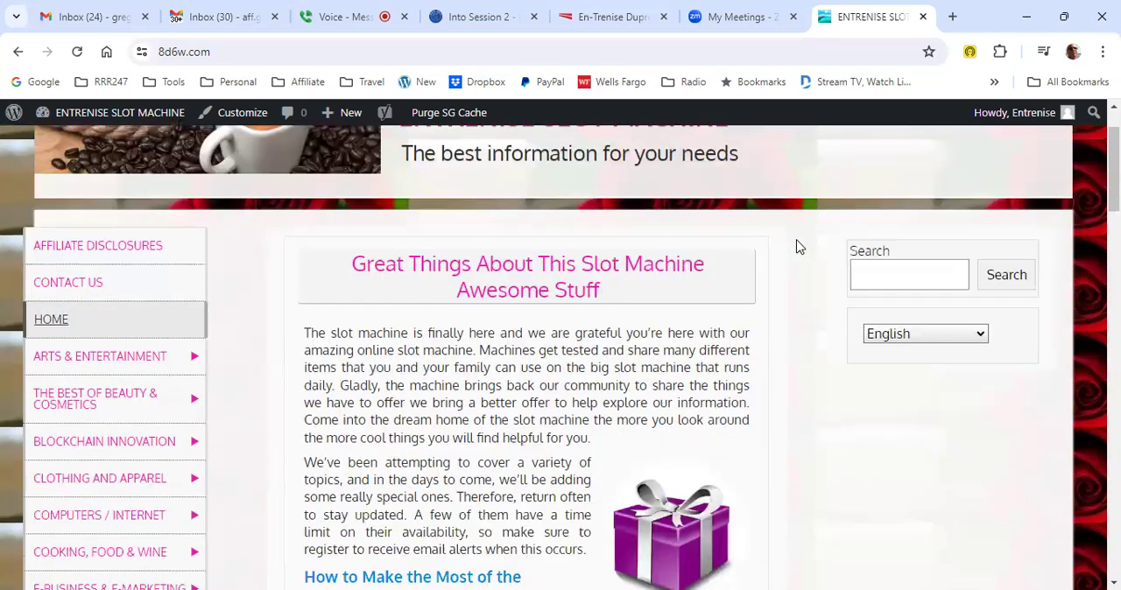
scroll(657, 341, "down", 1)
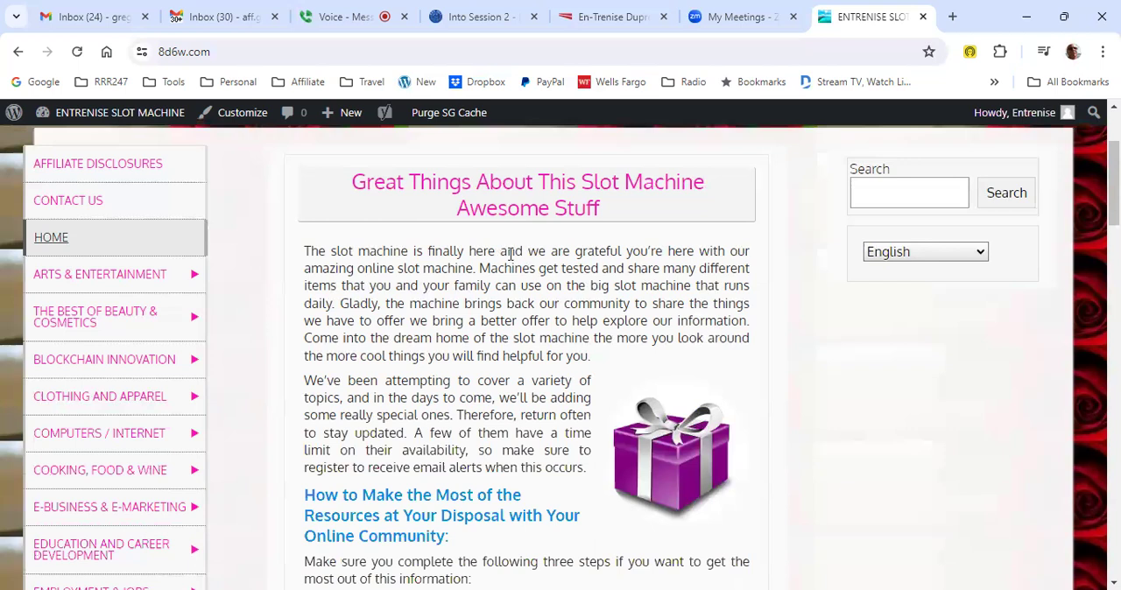
scroll(508, 284, "up", 2)
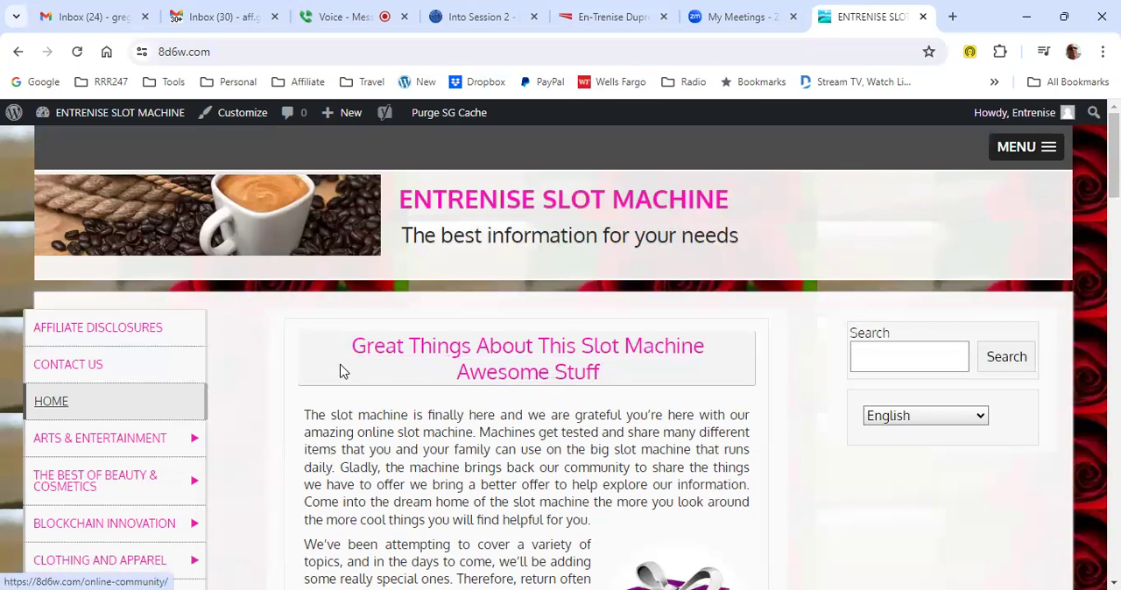
- From the dashboard's post list, edit the post "Great Things About This Slot Machine Awesome Stuff" and dismiss its autosave notice
mouse_move(100, 120)
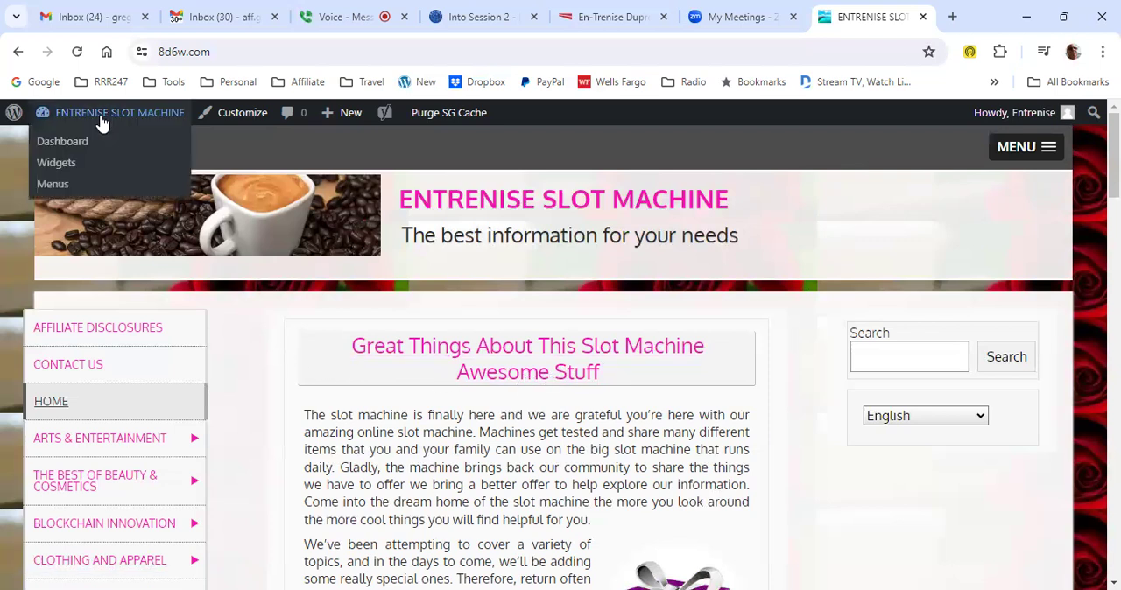
left_click(63, 148)
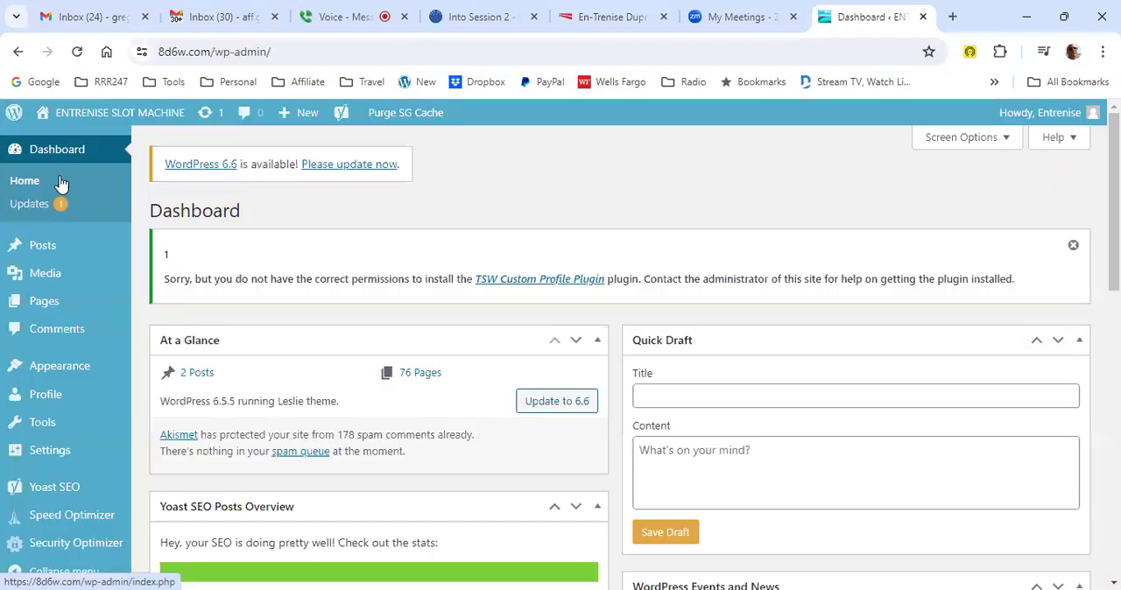
left_click(162, 248)
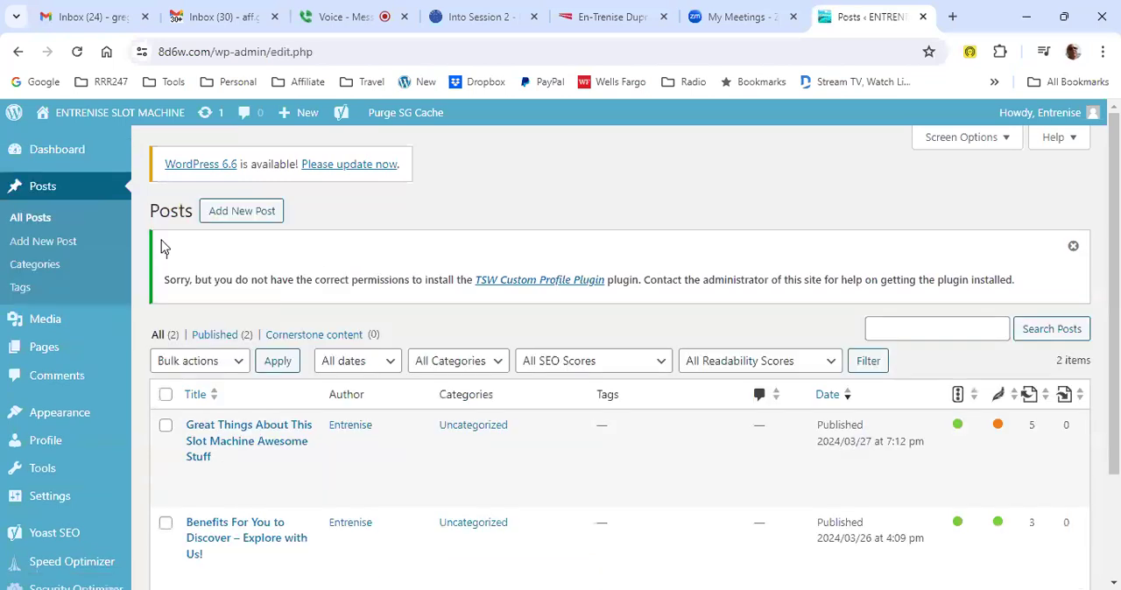
scroll(394, 296, "down", 3)
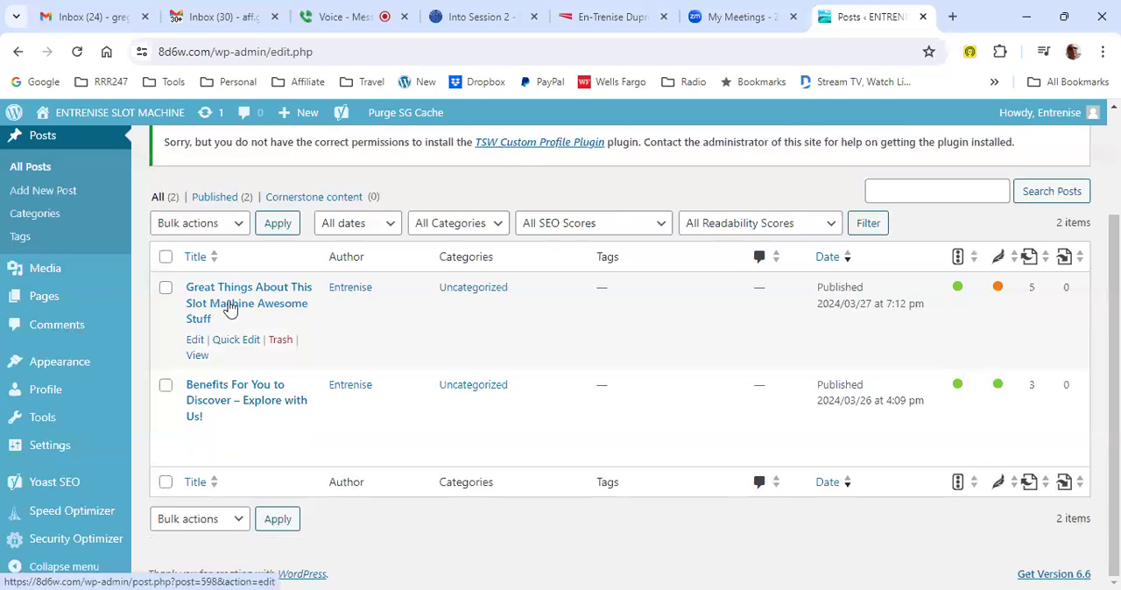
left_click(194, 344)
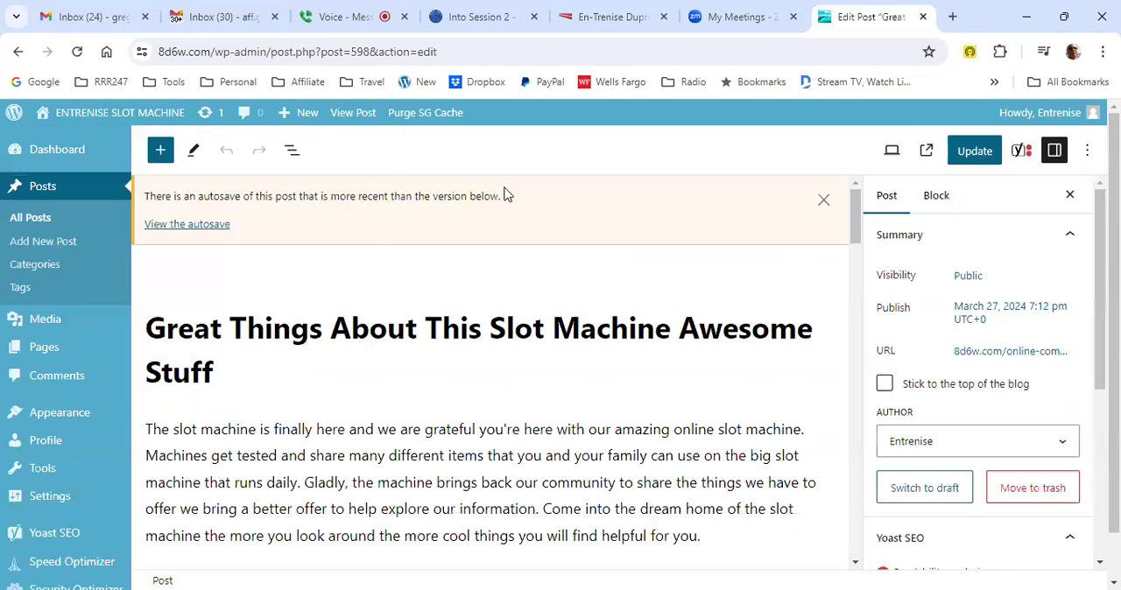
left_click(825, 203)
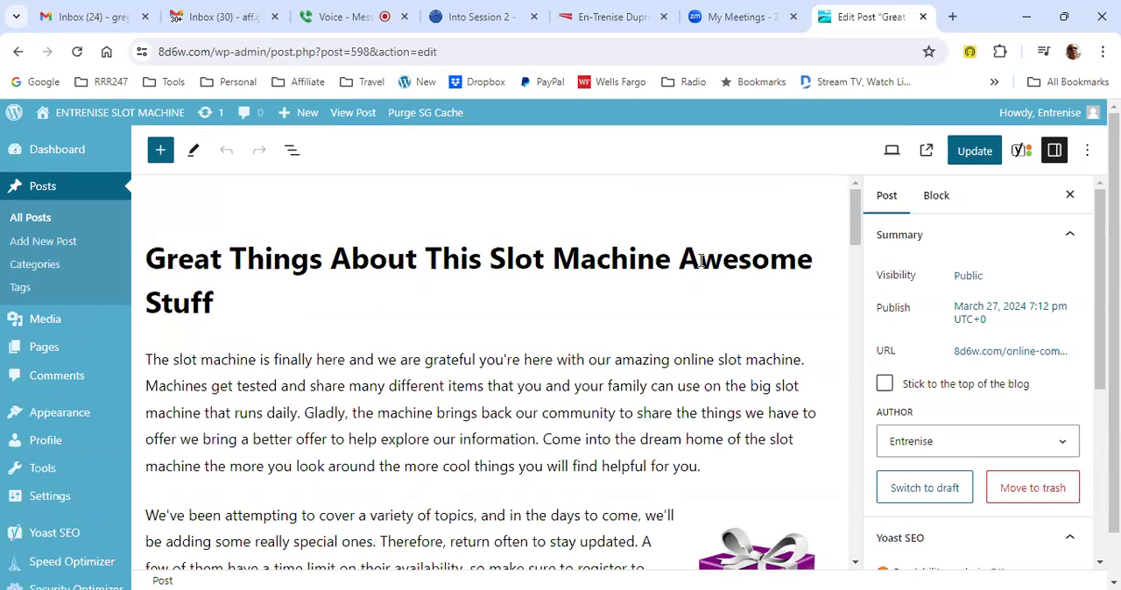
- Expand Yoast SEO's readability analysis for the post and highlight the passive voice result in the text
left_click(1022, 156)
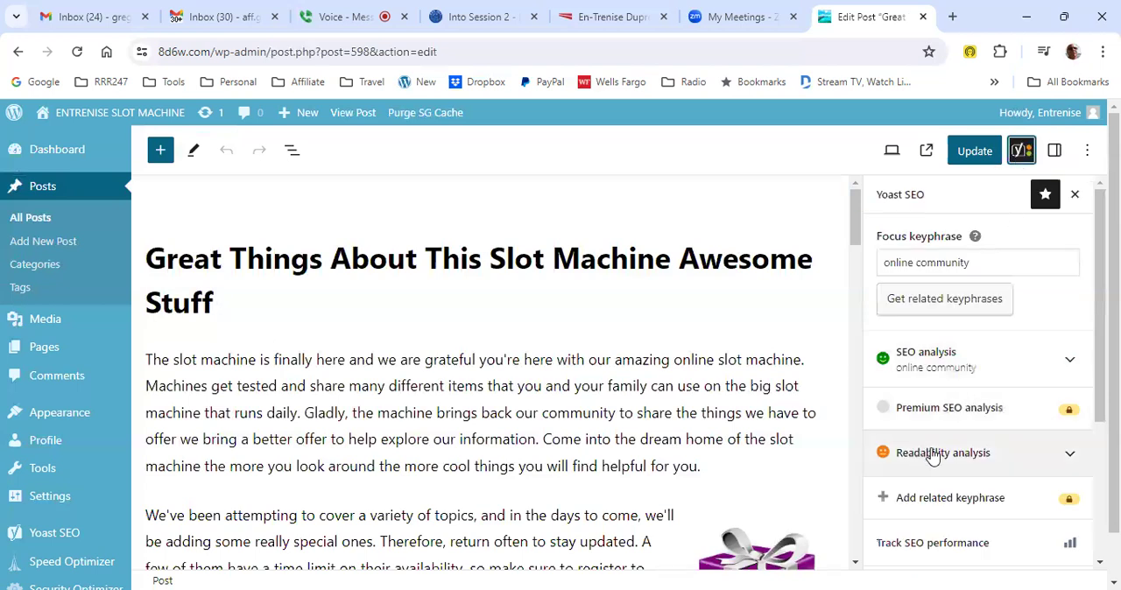
scroll(933, 457, "down", 2)
scroll(905, 306, "down", 1)
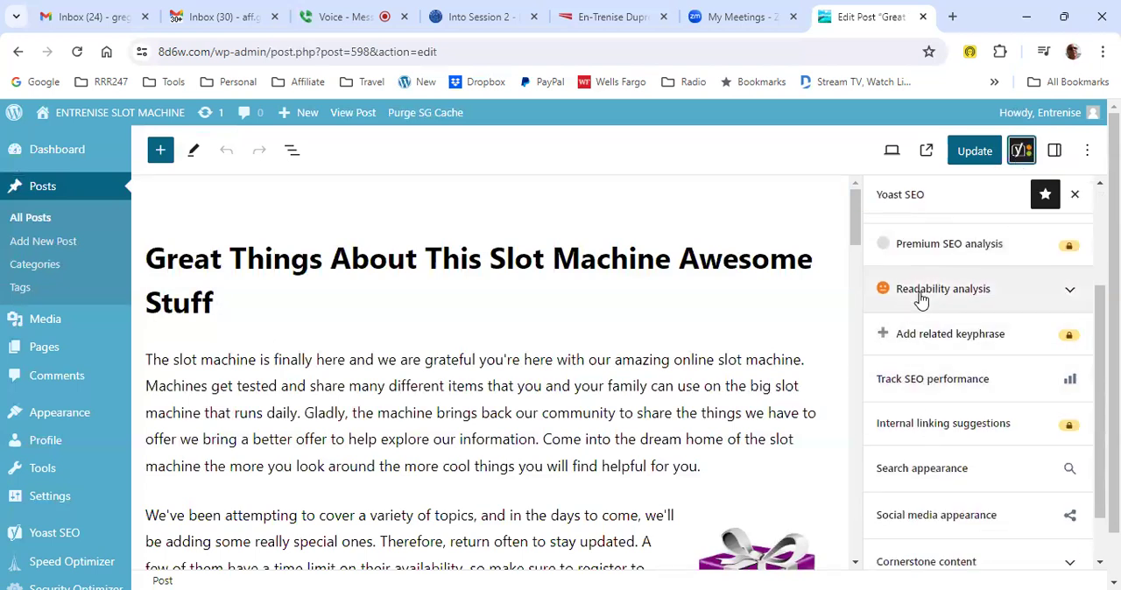
left_click(1072, 292)
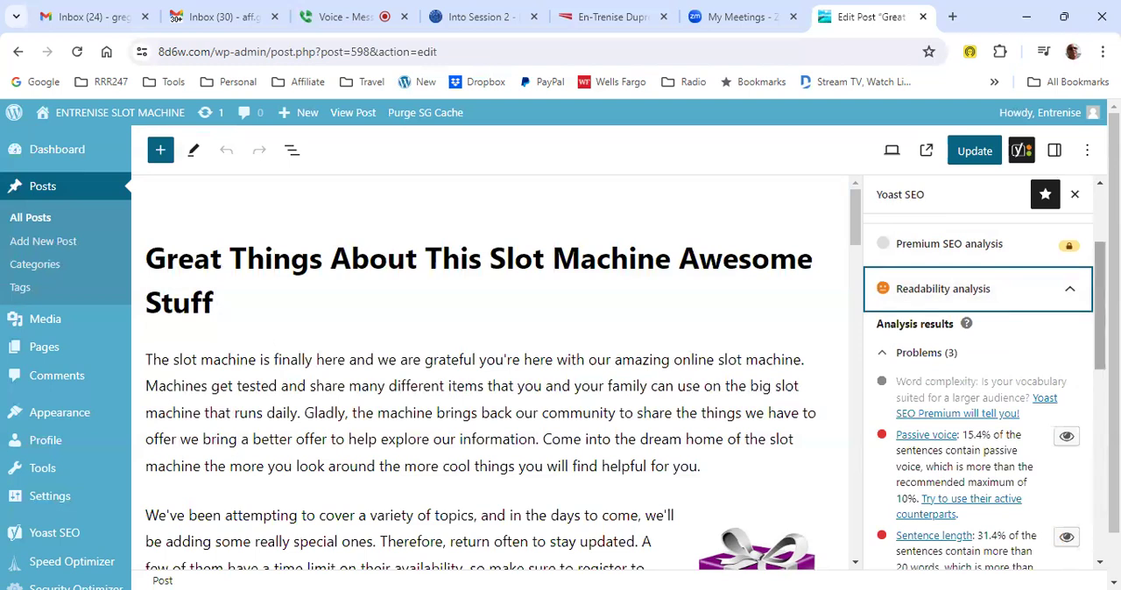
scroll(1039, 356, "up", 1)
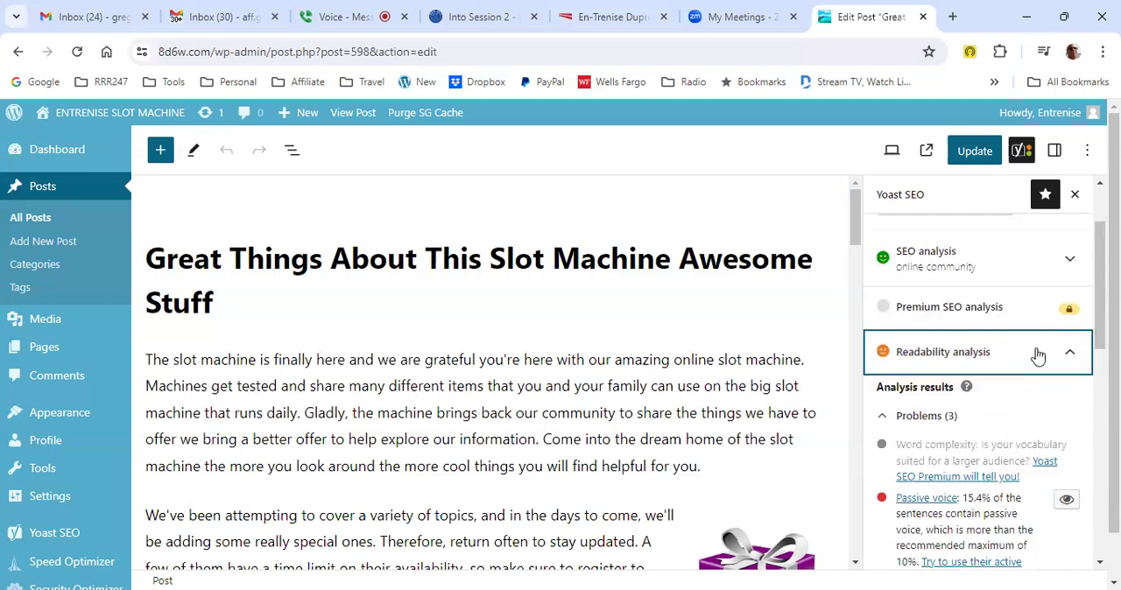
left_click(1073, 372)
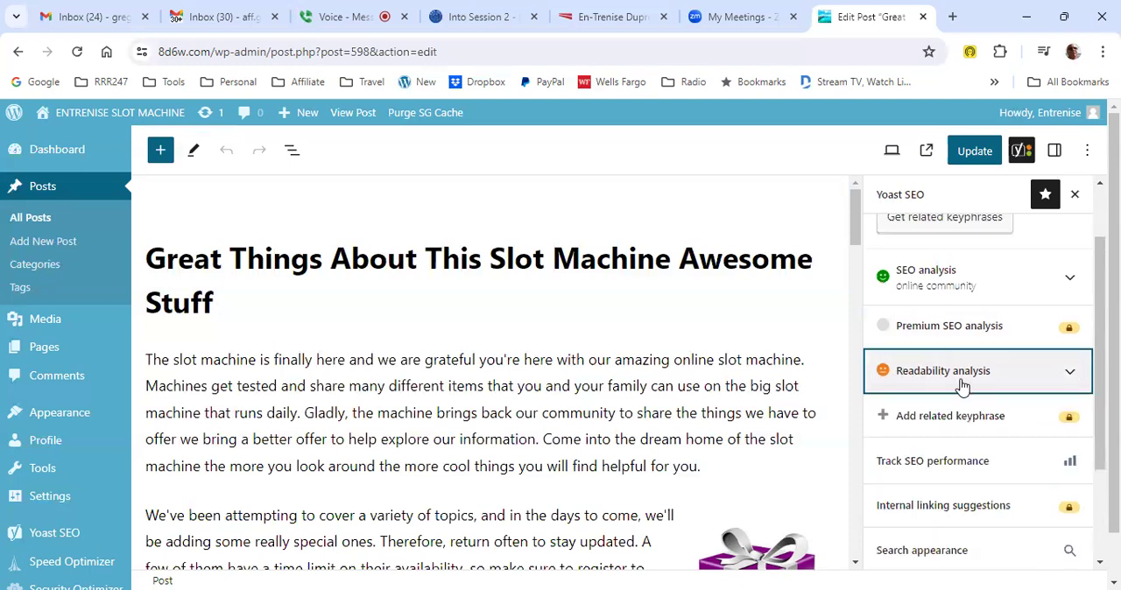
left_click(1066, 375)
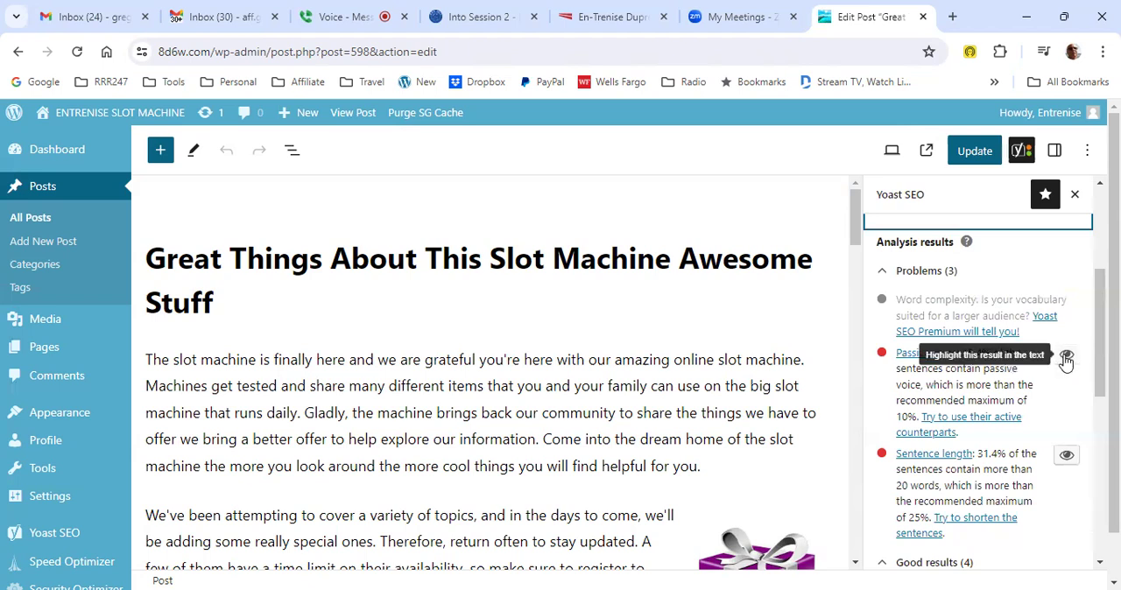
left_click(1065, 357)
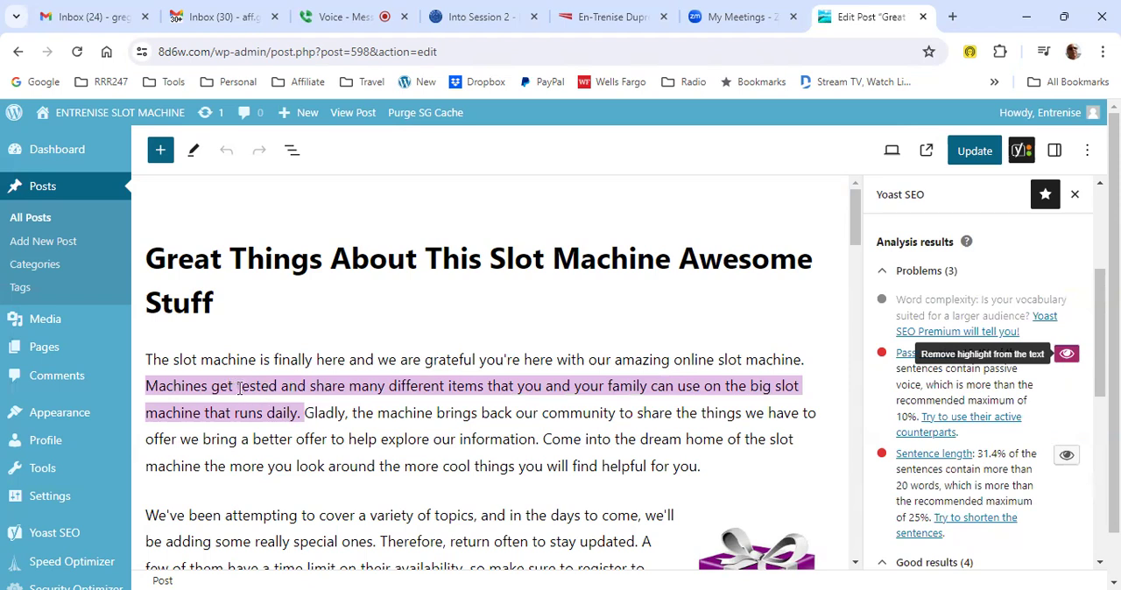
- Replace "Machines get tested" in the first paragraph's highlighted sentence with "Testing"
left_click_drag(239, 388, 277, 387)
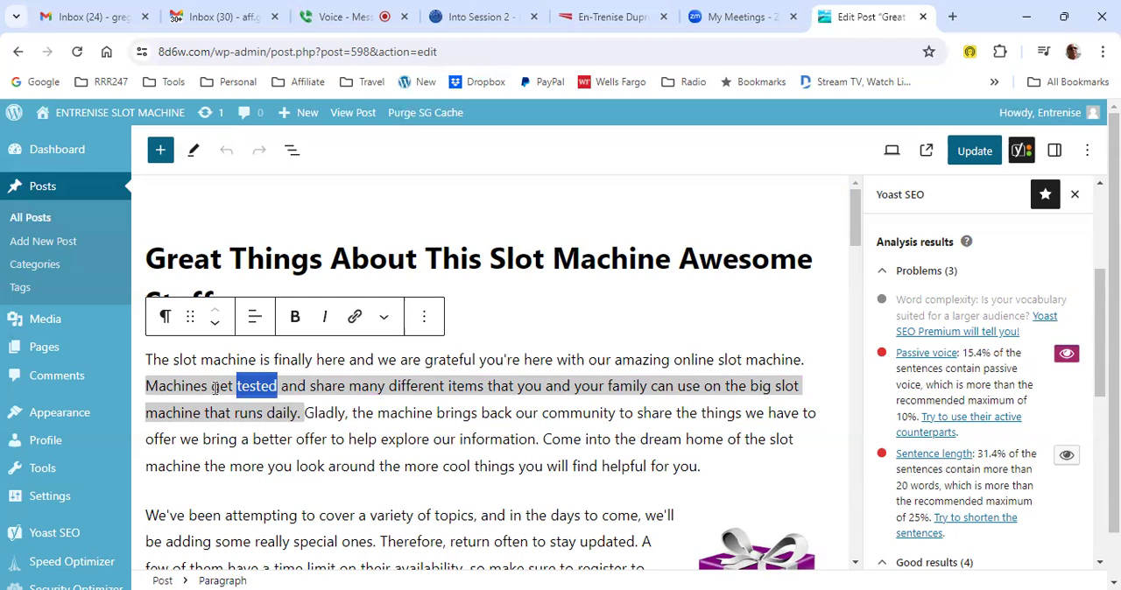
left_click(267, 385)
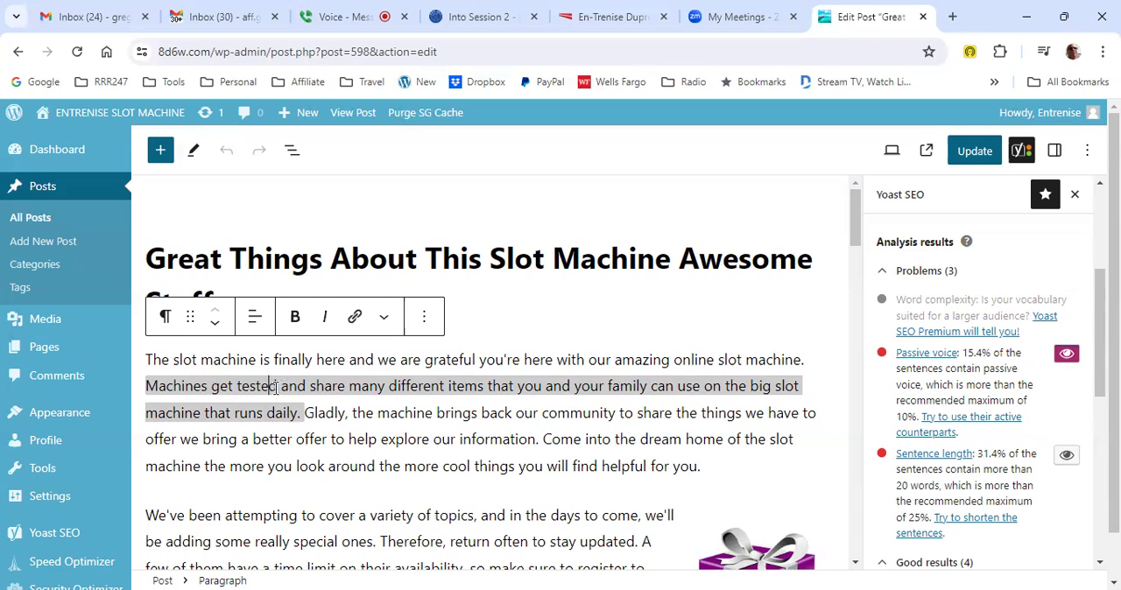
left_click_drag(275, 387, 262, 387)
left_click(278, 386)
left_click_drag(277, 386, 145, 387)
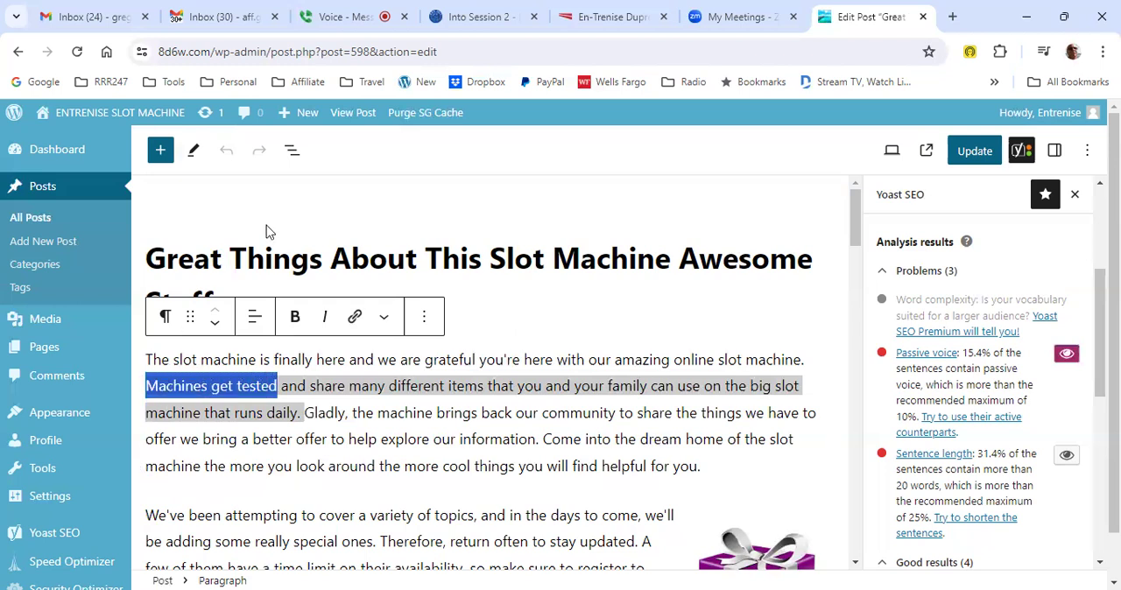
type("Te")
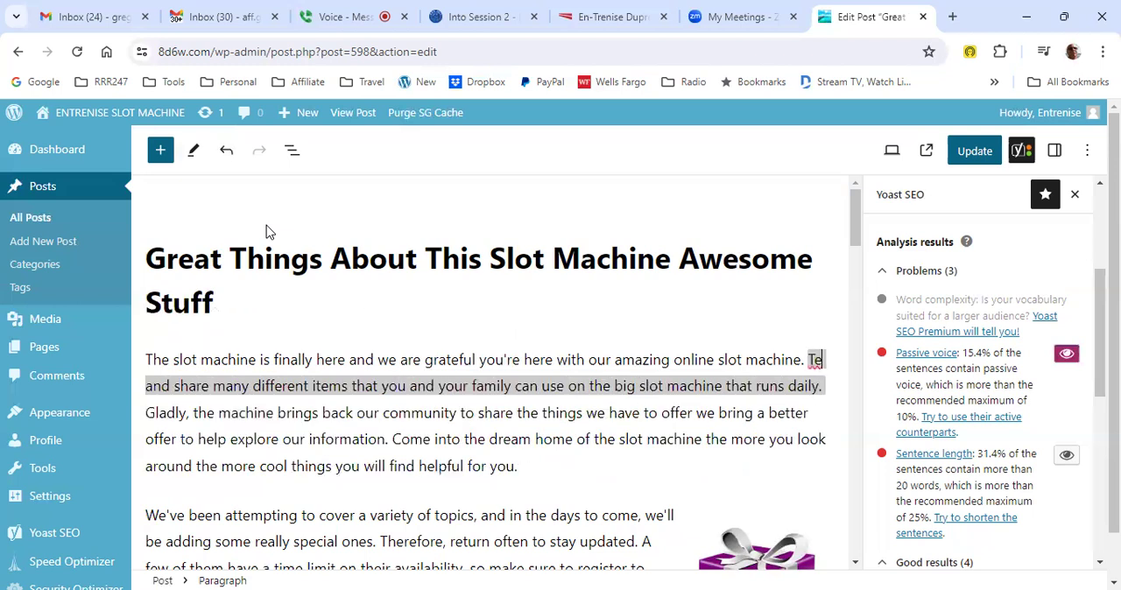
type("sting")
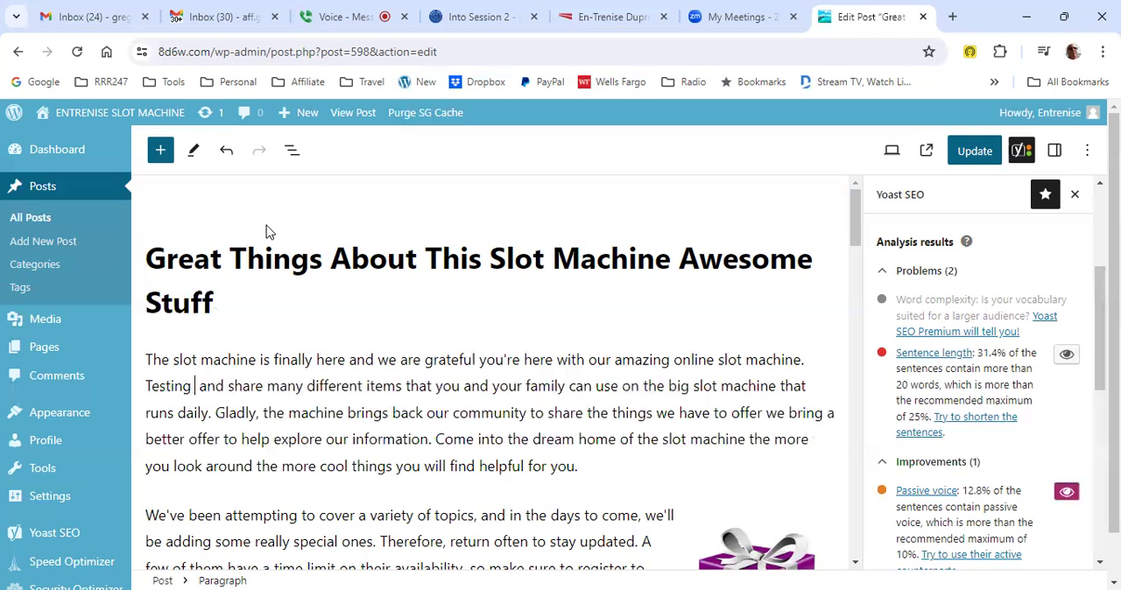
key("BackSpace")
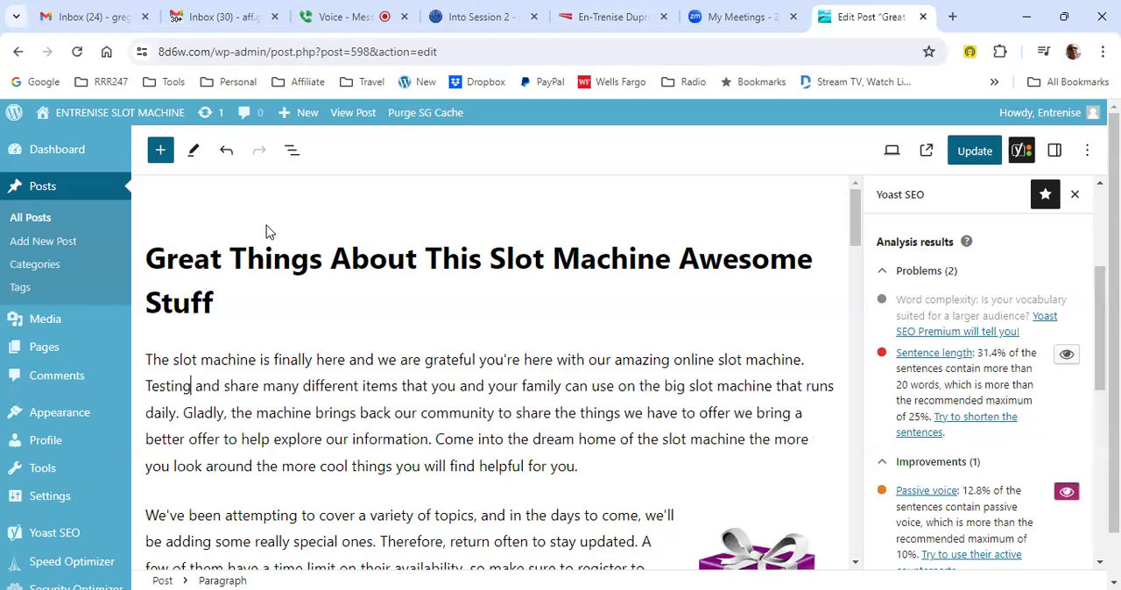
- Change "share" to "sharing" right after "Testing and" in the first paragraph
key("Right")
key("Right")
key("Right")
key("Right")
key("Right")
key("Right")
key("Right")
key("Right")
key("Right")
key("Right")
type("ing")
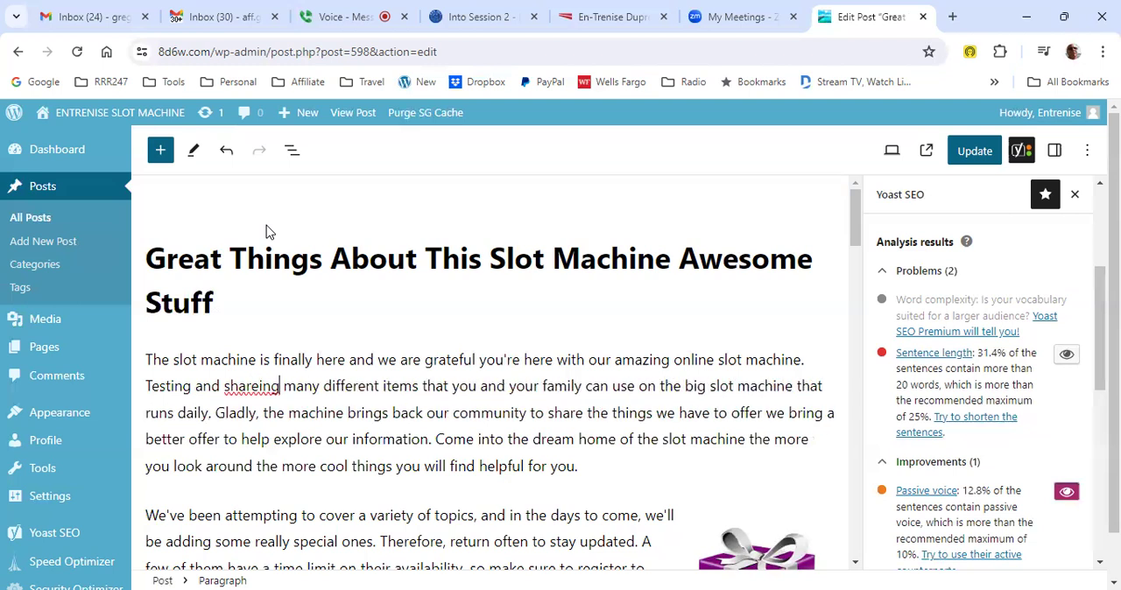
key("BackSpace")
key("BackSpace")
key("BackSpace")
key("BackSpace")
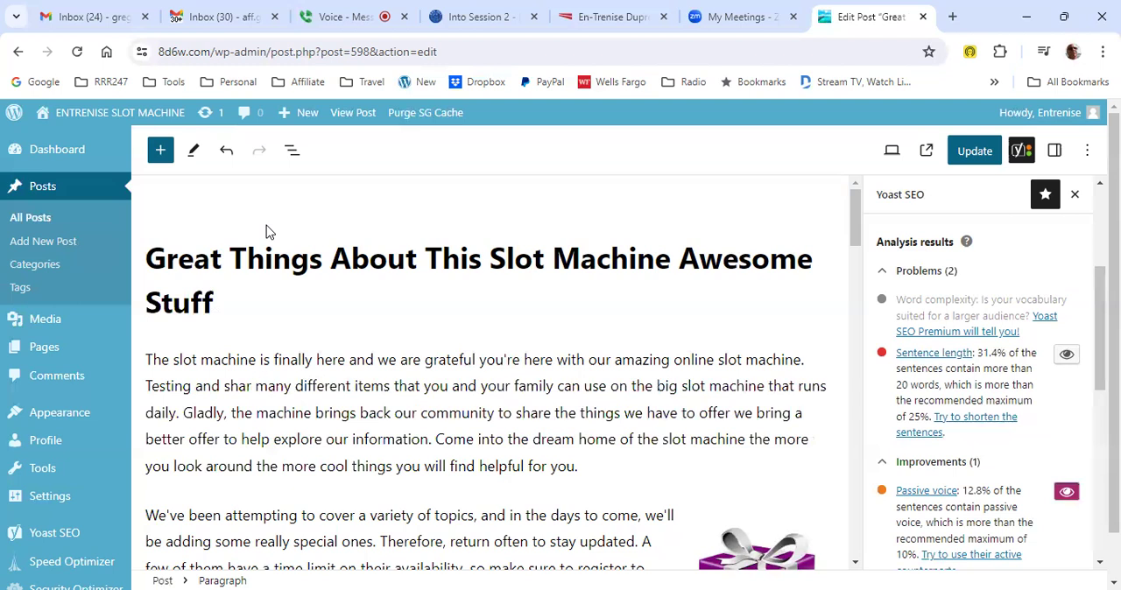
type("ing")
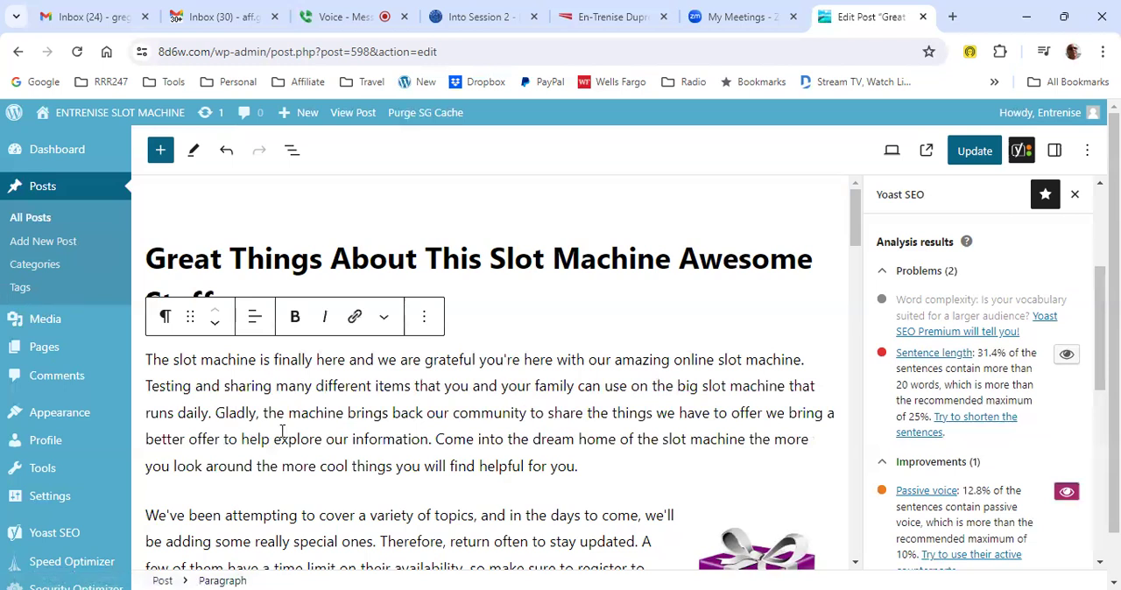
- Insert "machines of" after "Testing and sharing" in the first paragraph and update the post
type("machine")
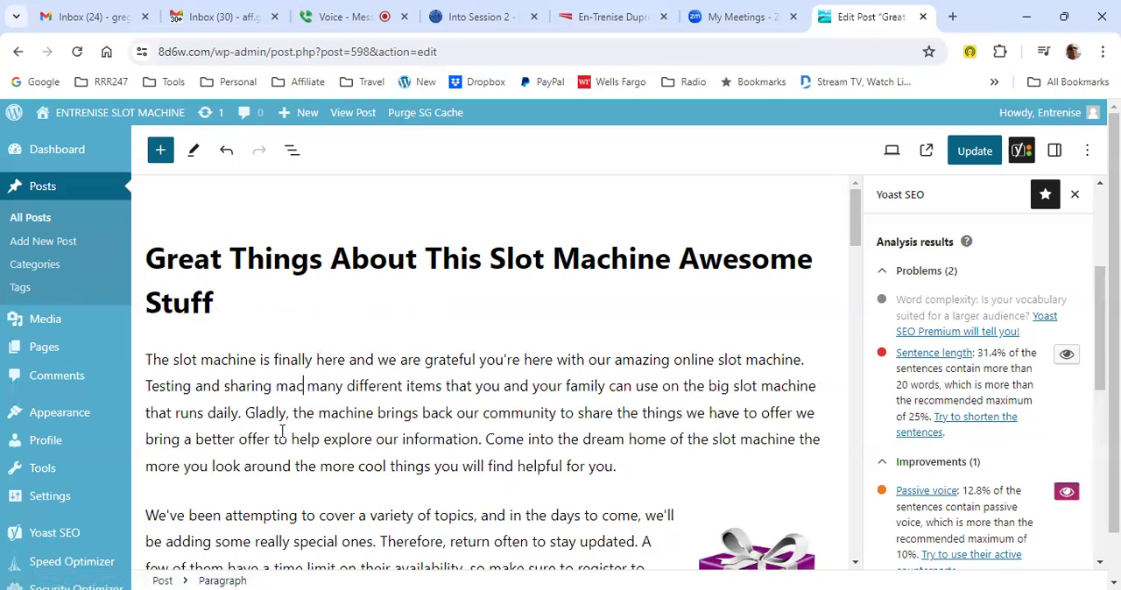
type("d")
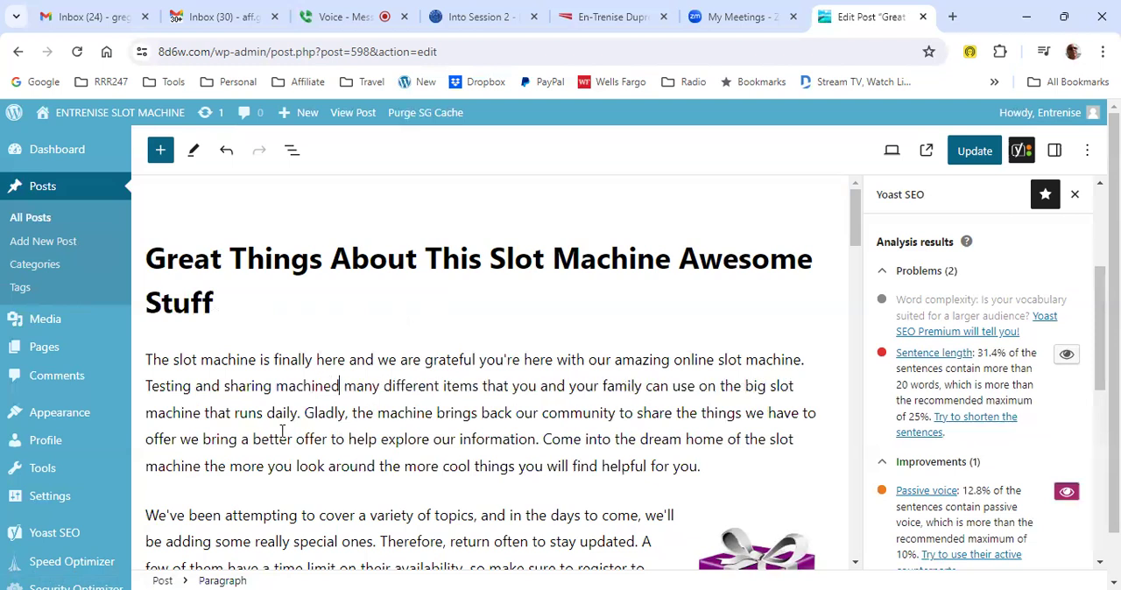
key("BackSpace")
type("s of")
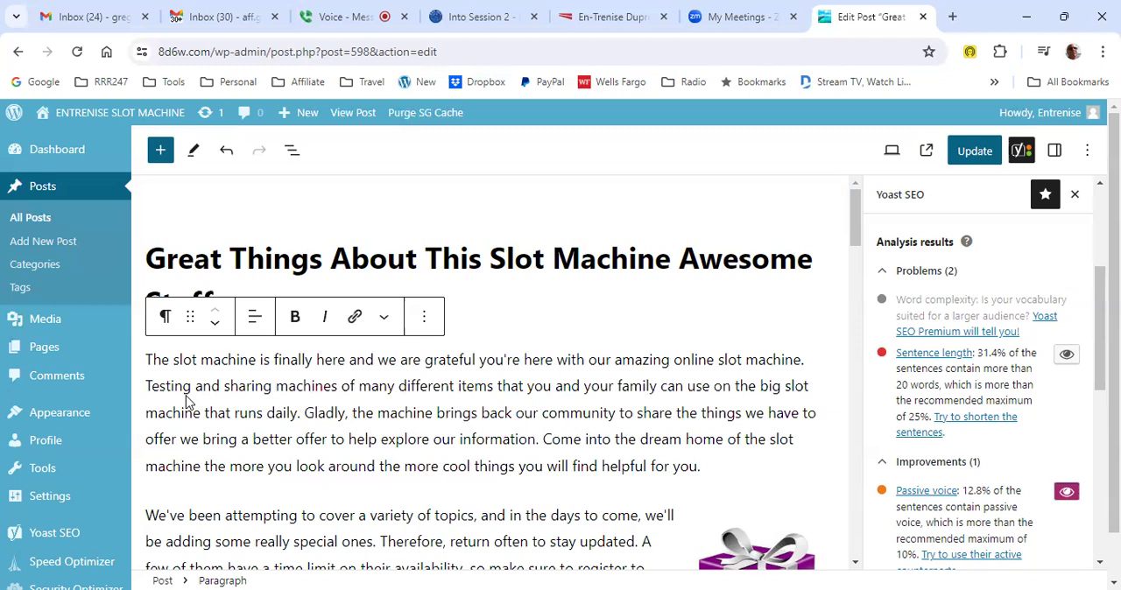
left_click(354, 386)
left_click(978, 153)
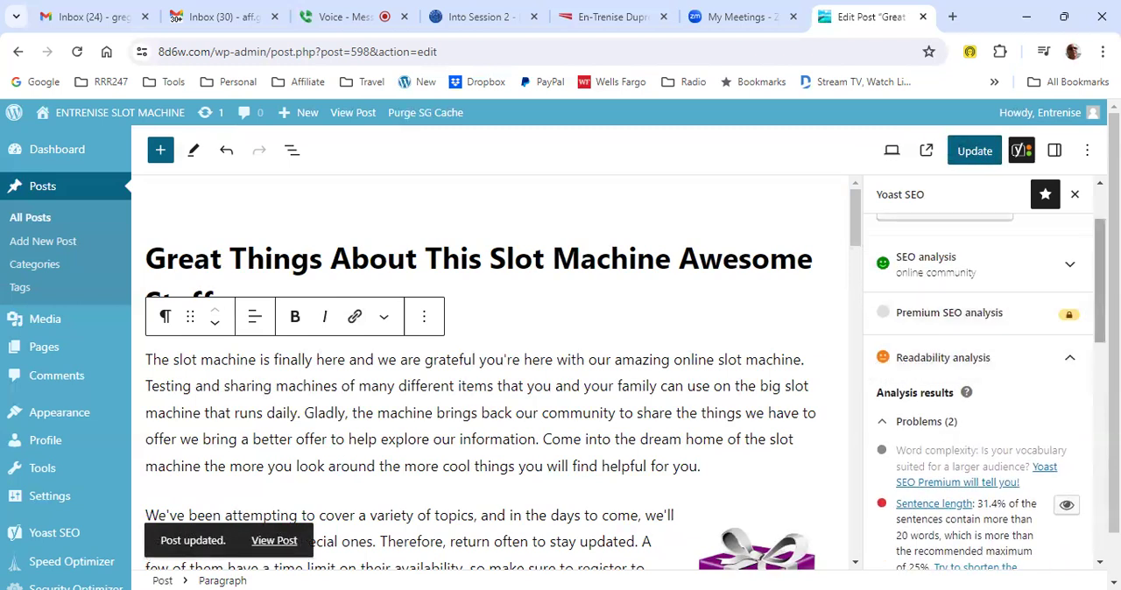
- Turn off the text highlight for the passive voice result in the readability analysis
scroll(981, 394, "down", 3)
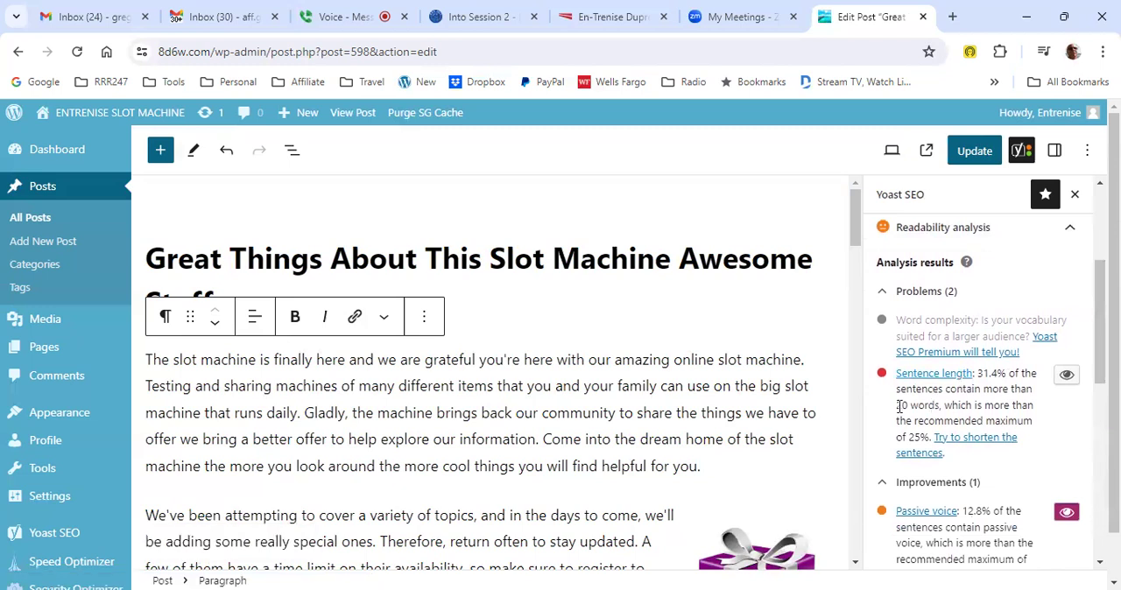
scroll(951, 407, "down", 1)
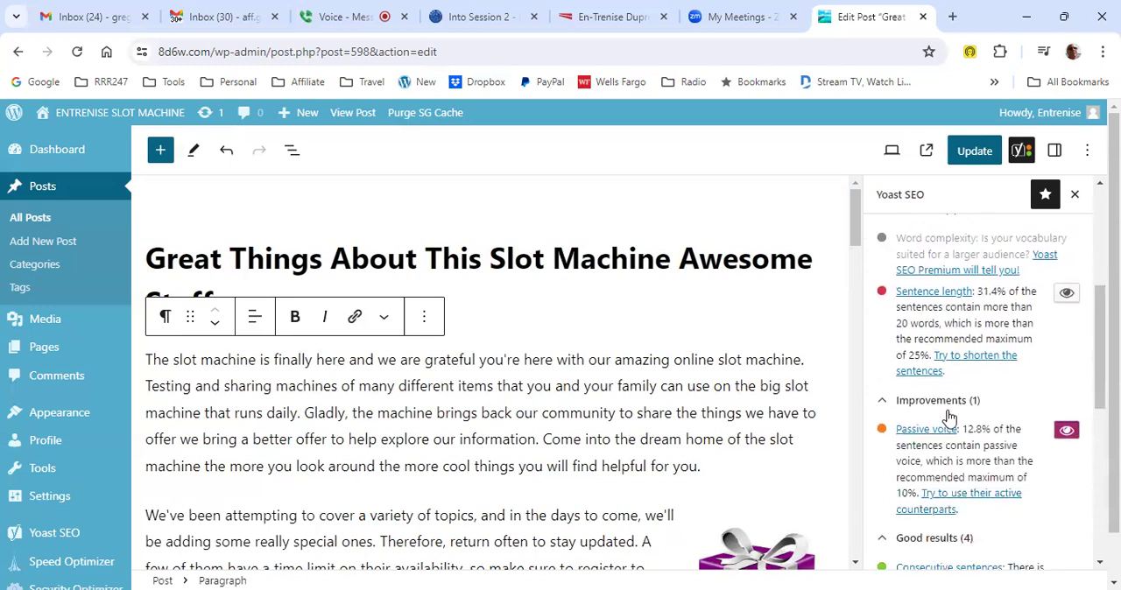
left_click(1066, 430)
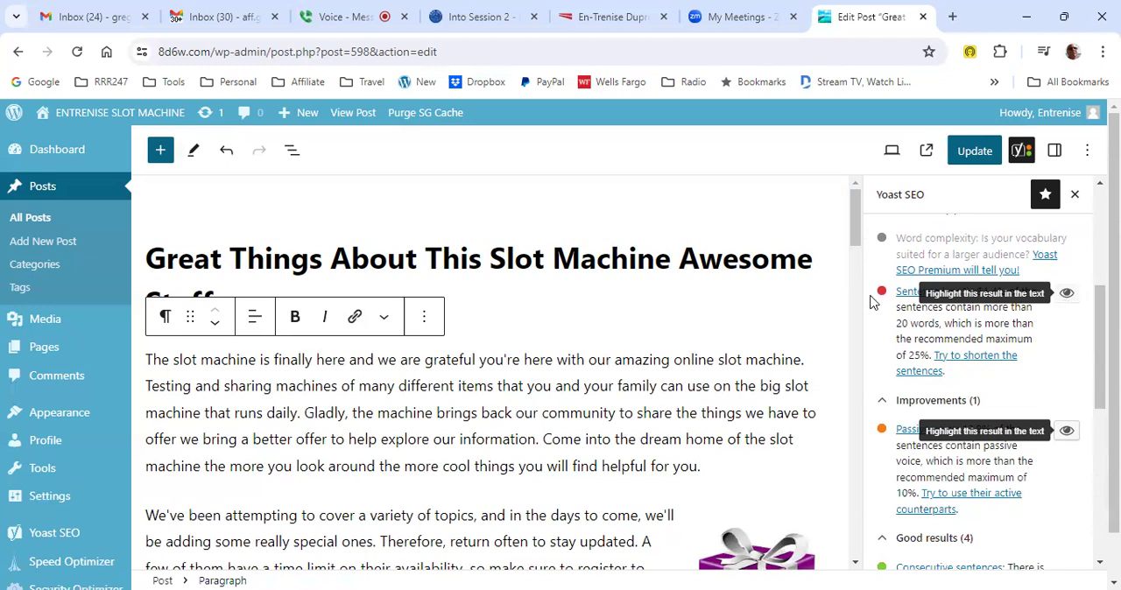
left_click(362, 18)
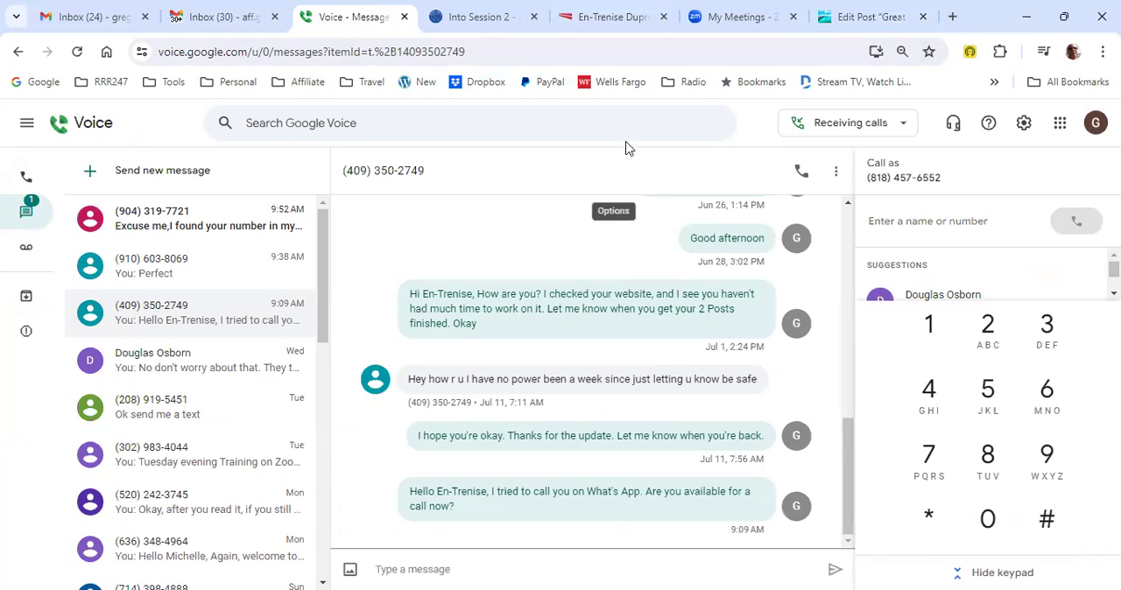
mouse_move(852, 20)
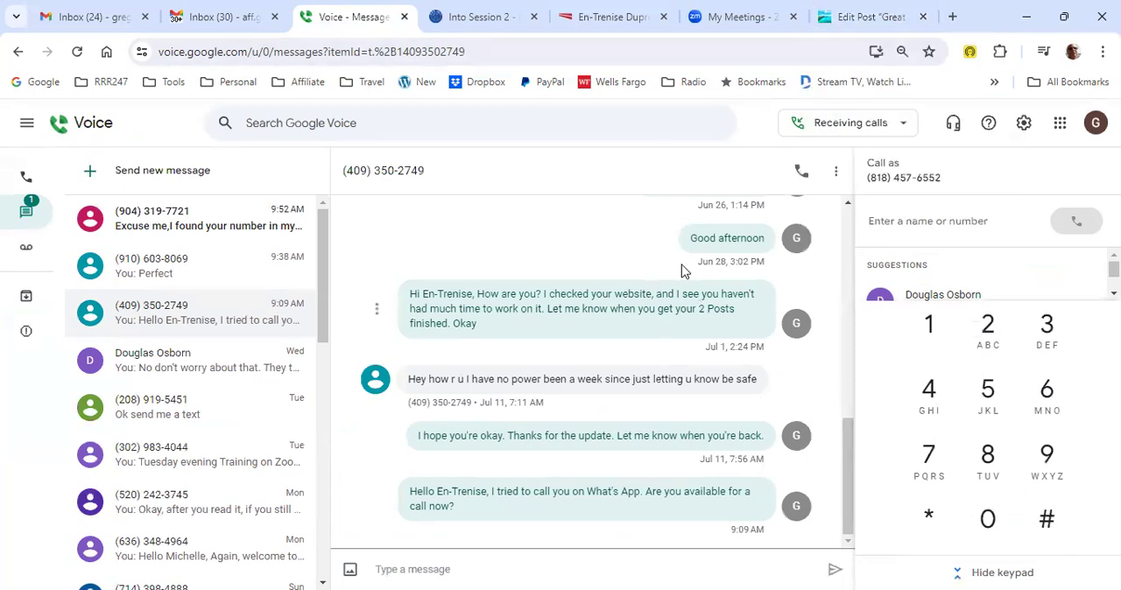
left_click(871, 18)
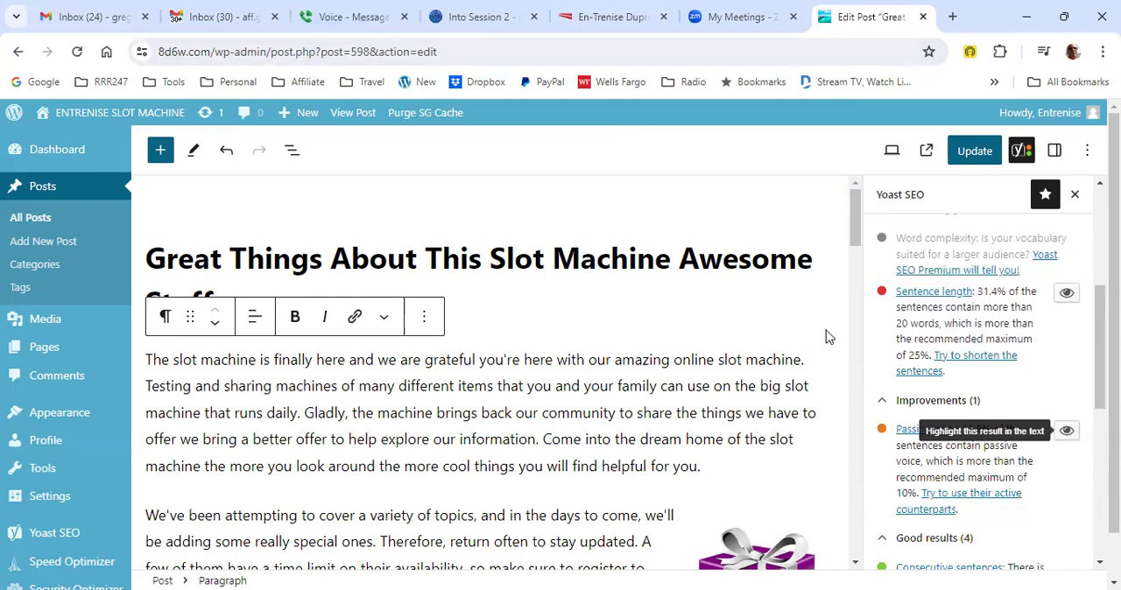
- Highlight the remaining passive voice sentences in the post text from the readability analysis
scroll(828, 337, "down", 1)
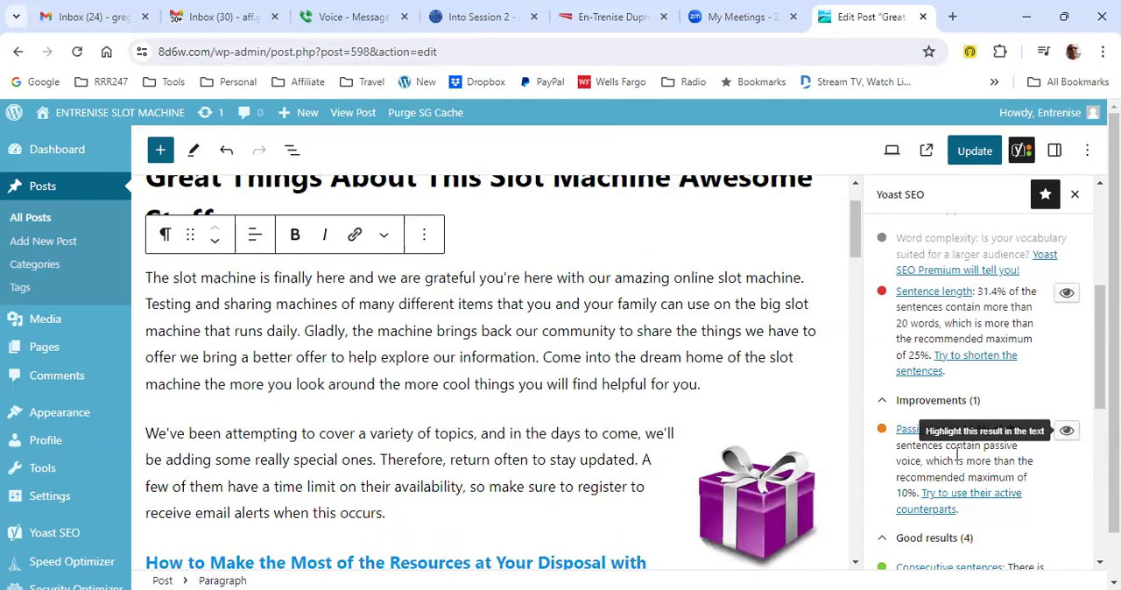
scroll(656, 421, "down", 2)
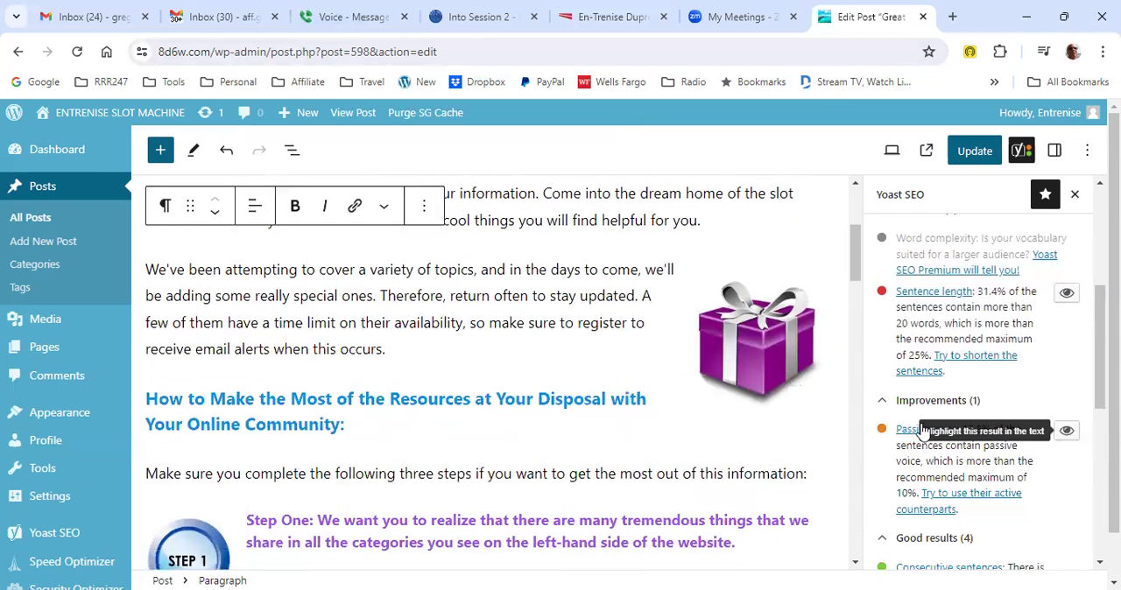
left_click(1067, 433)
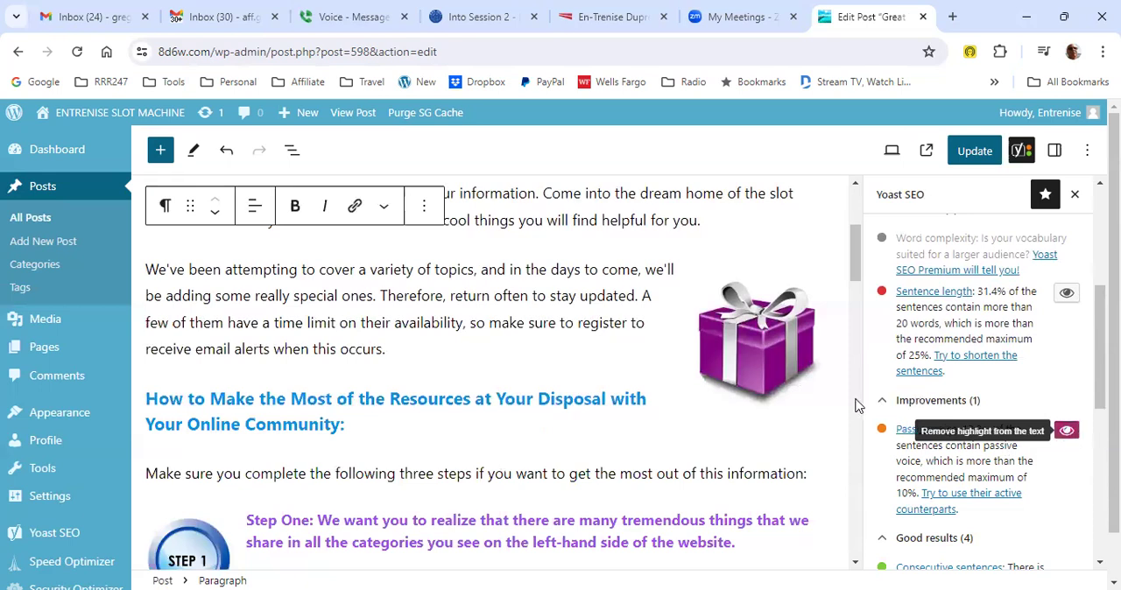
- Replace the highlighted passive sentence in the Step One paragraph with "As you can see, we are sharing many things that are awesome for you."
scroll(840, 413, "down", 2)
scroll(530, 385, "down", 1)
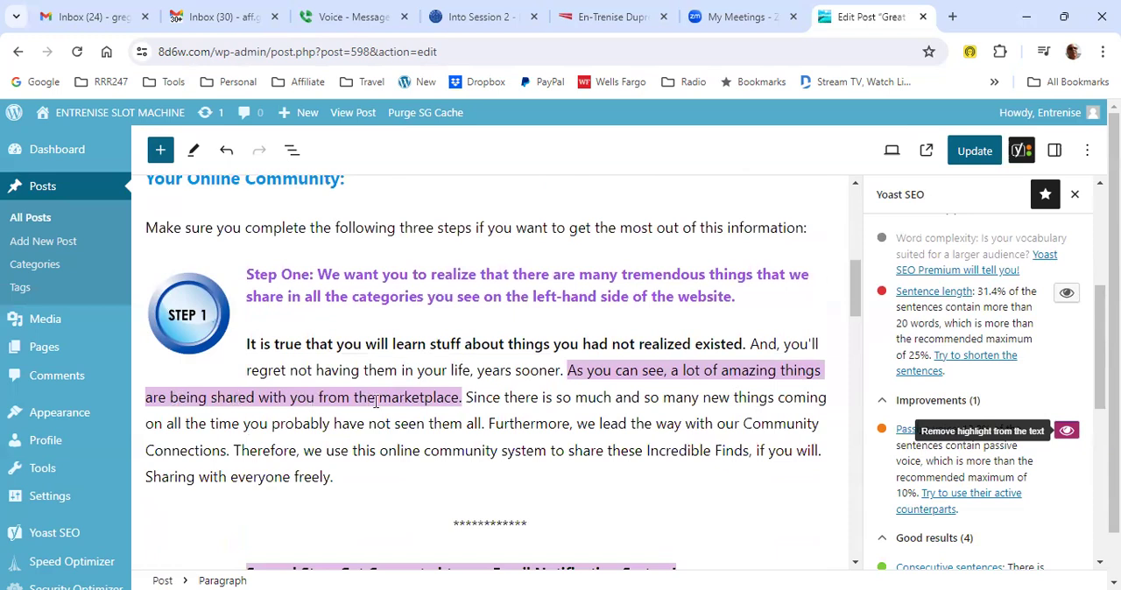
left_click(569, 371)
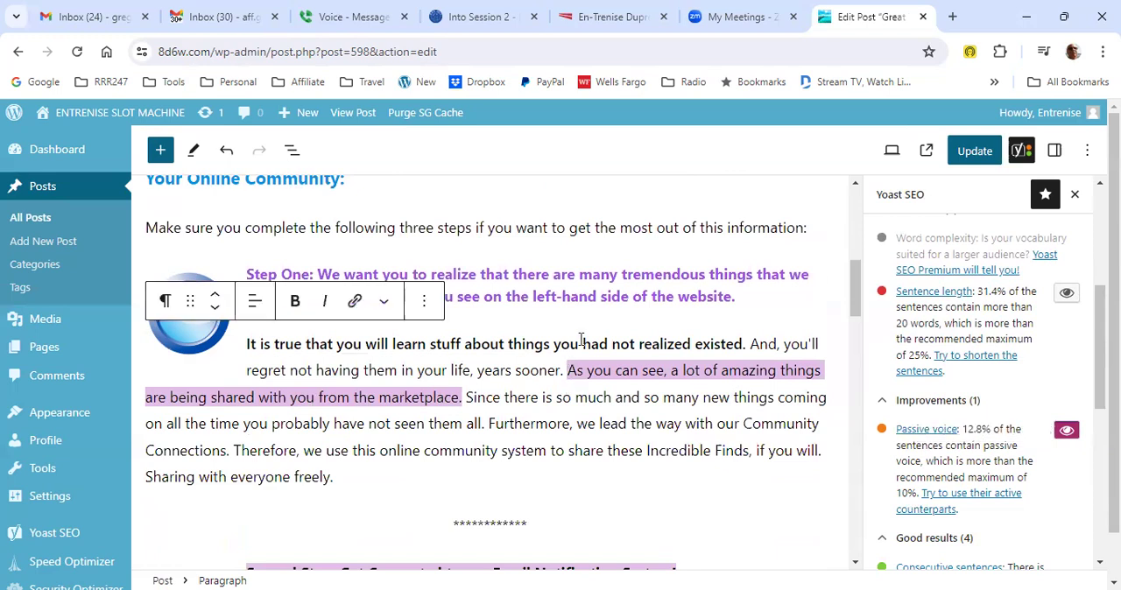
key("shift+Right")
key("shift+Right")
key("shift+Right")
key("shift+Right")
key("shift+Right")
key("shift+Right")
key("shift+Right")
key("shift+Right")
key("shift+Right")
key("shift+Right")
key("shift+Right")
key("shift+Right")
key("shift+Right")
key("shift+Right")
key("shift+Right")
key("shift+Right")
key("shift+Right")
key("shift+Right")
key("shift+Right")
key("shift+Right")
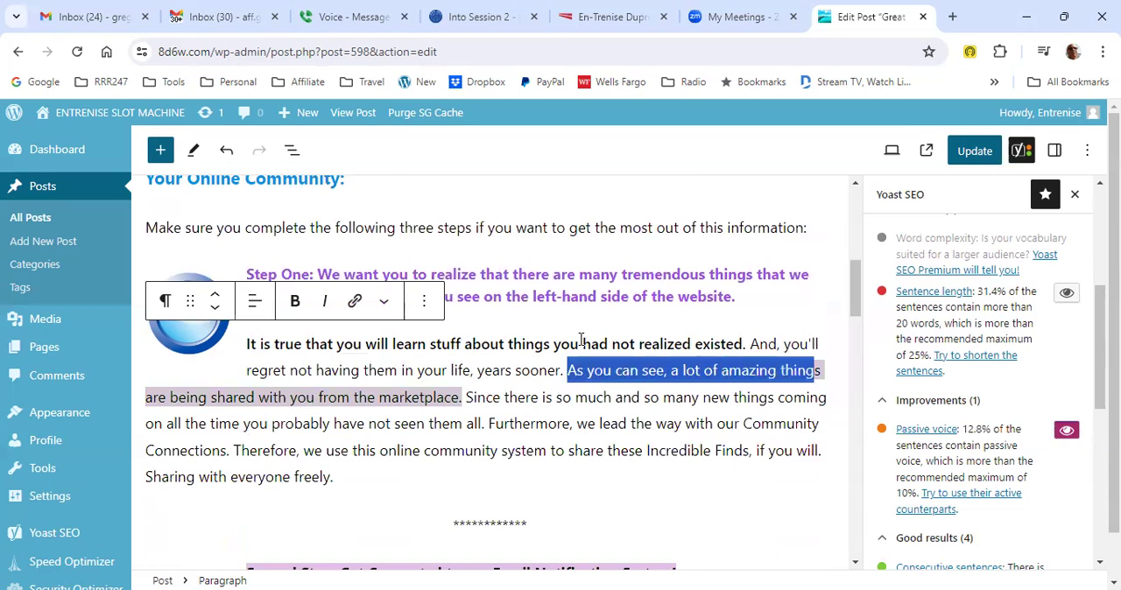
key("shift+Right")
key("shift+Right")
key("shift+Right")
key("shift+Right")
key("shift+Right")
key("shift+Right")
key("shift+Right")
key("shift+Right")
key("shift+Right")
key("shift+Right")
key("shift+Right")
key("shift+Right")
key("shift+Right")
key("shift+Right")
key("shift+Right")
key("shift+Right")
key("shift+Right")
key("shift+Right")
key("shift+Right")
key("shift+Right")
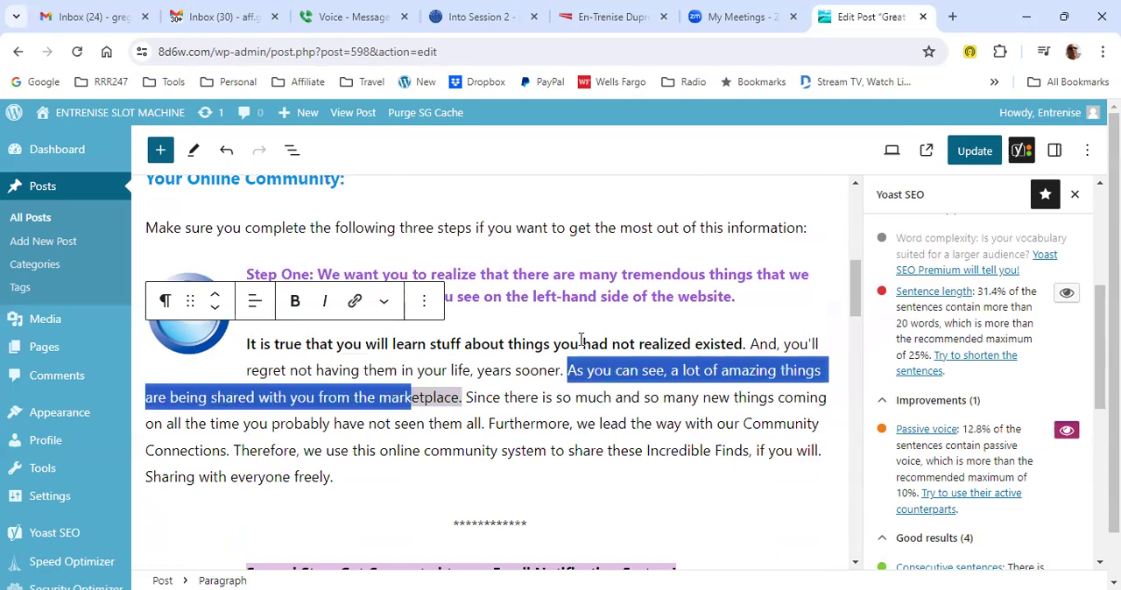
key("shift+Right")
key("shift+Right")
key("shift+Right")
key("shift+Right")
key("shift+Right")
key("shift+Right")
key("shift+Right")
key("shift+Right")
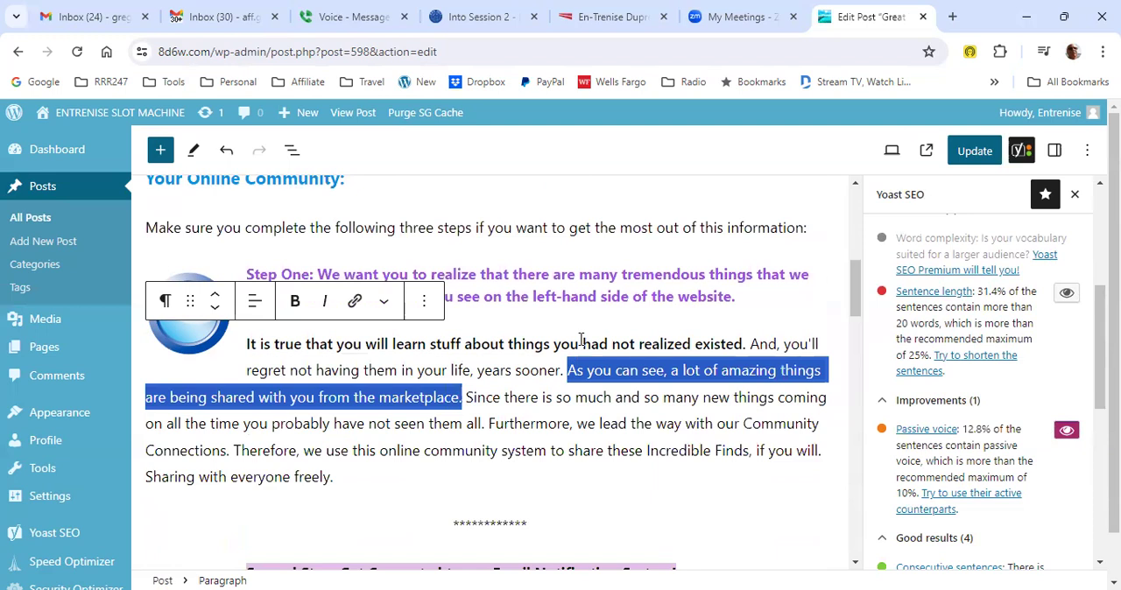
type("As you")
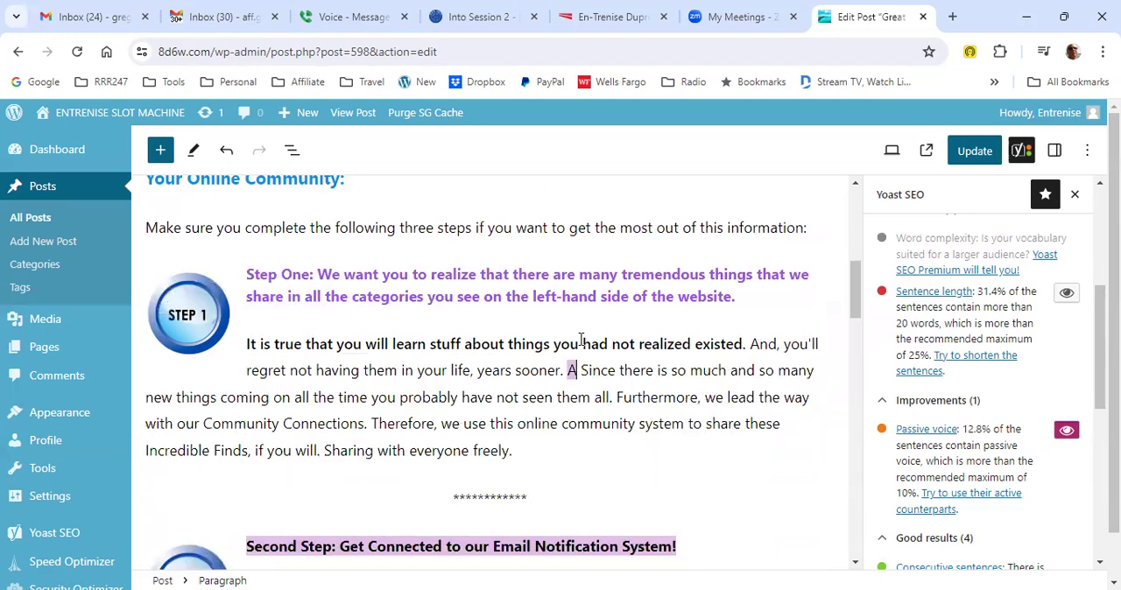
type(" can s")
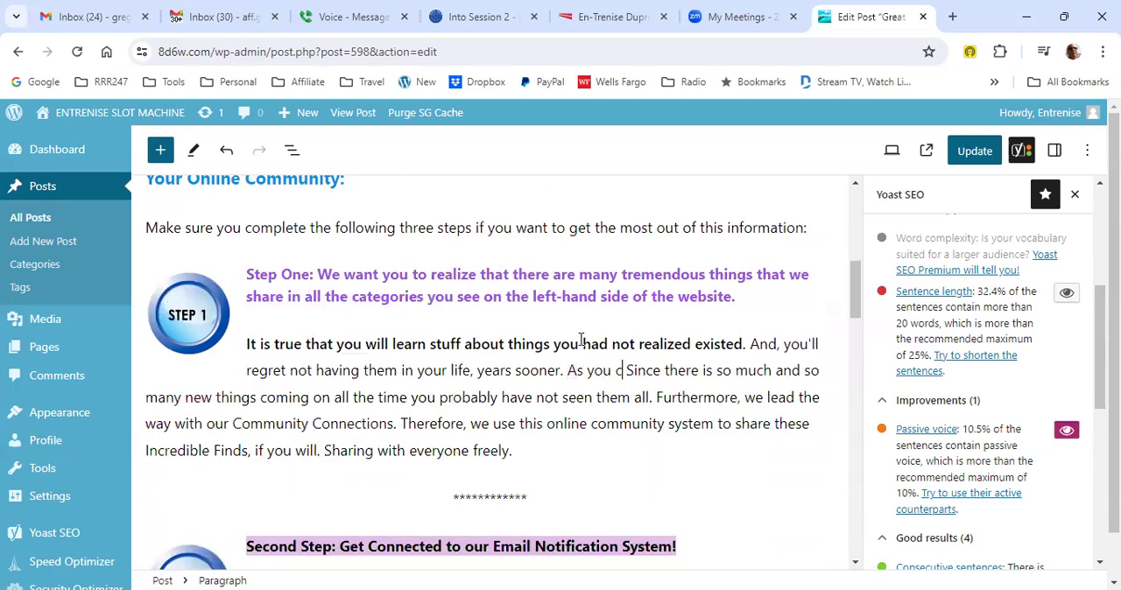
type("ee, we")
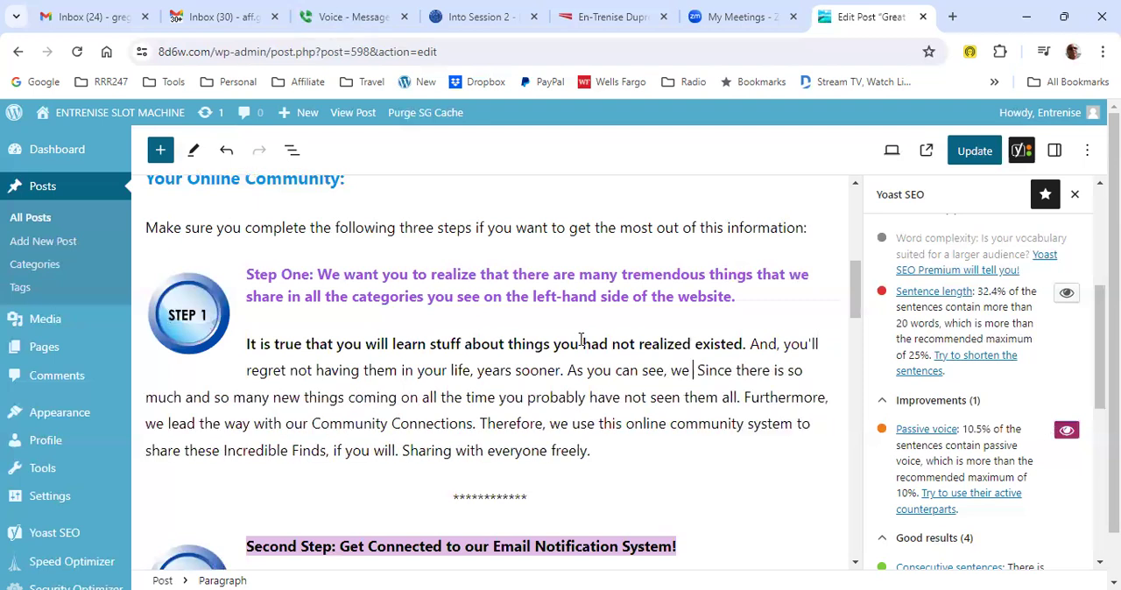
type(" are sha")
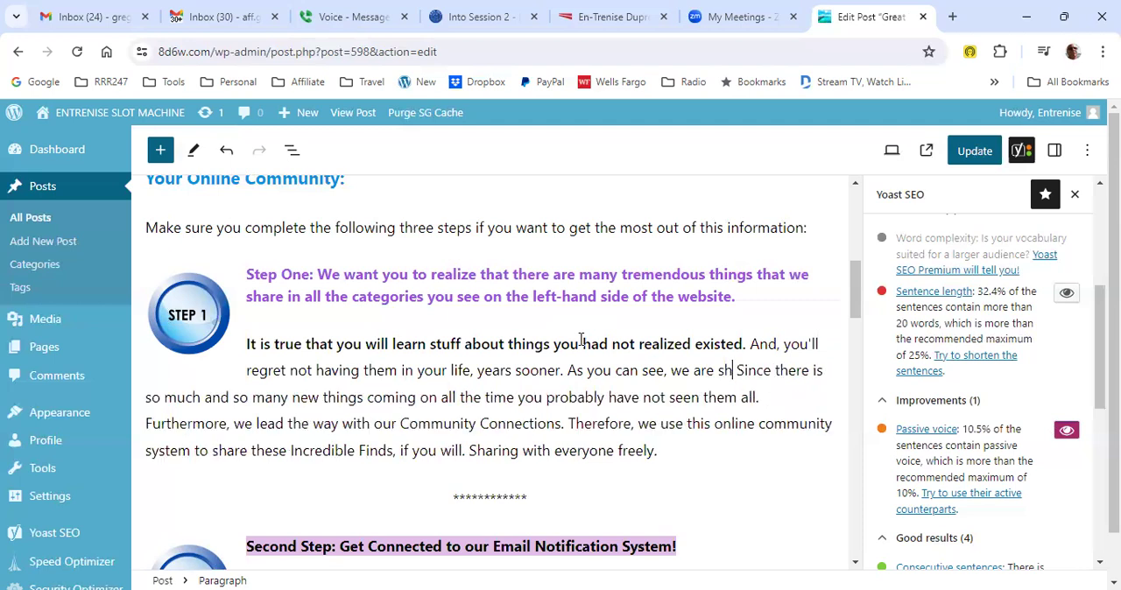
type("ring many")
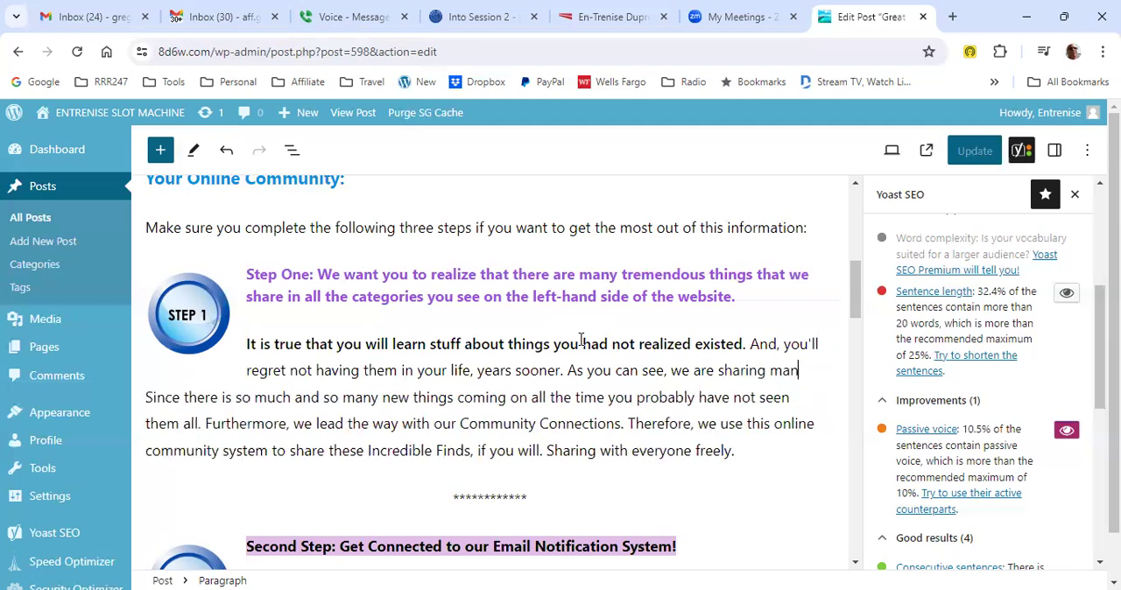
type(" things")
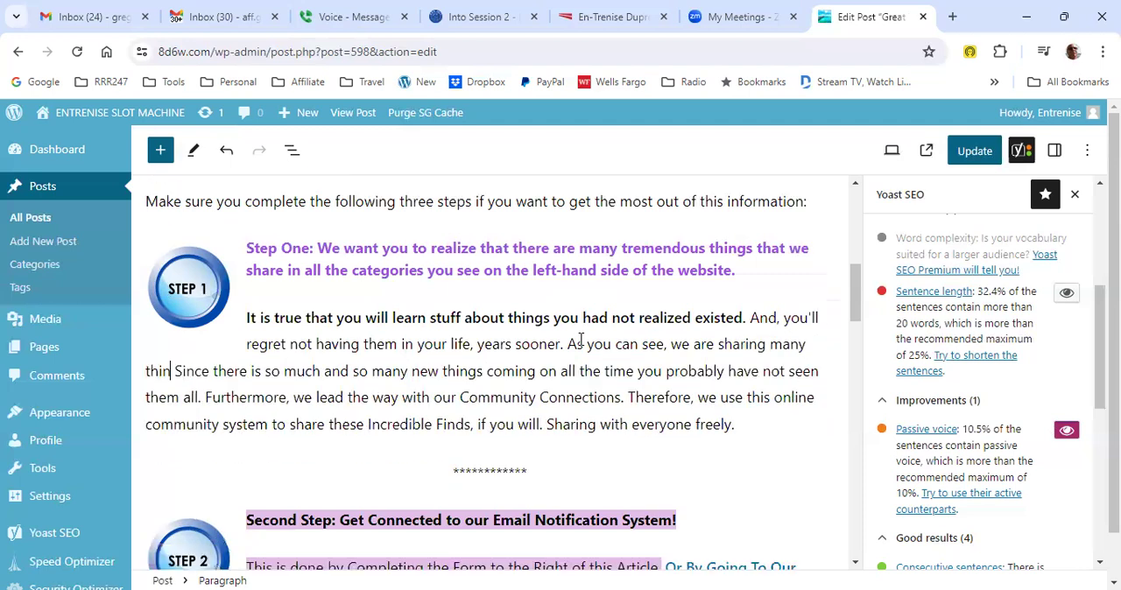
type(" that are q")
key("BackSpace")
type("aw")
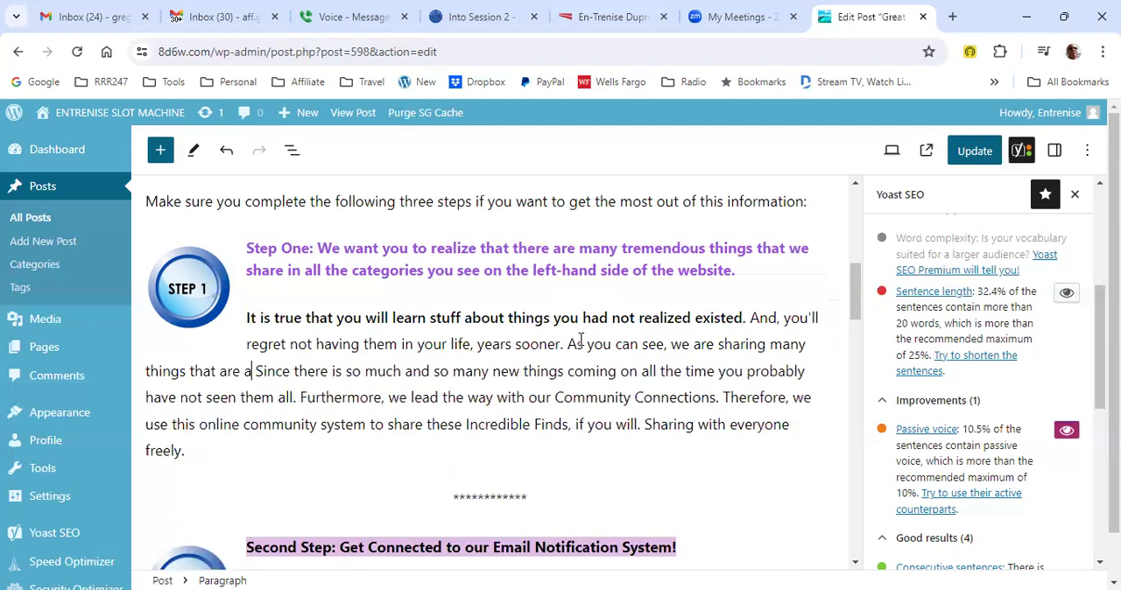
type("esome f")
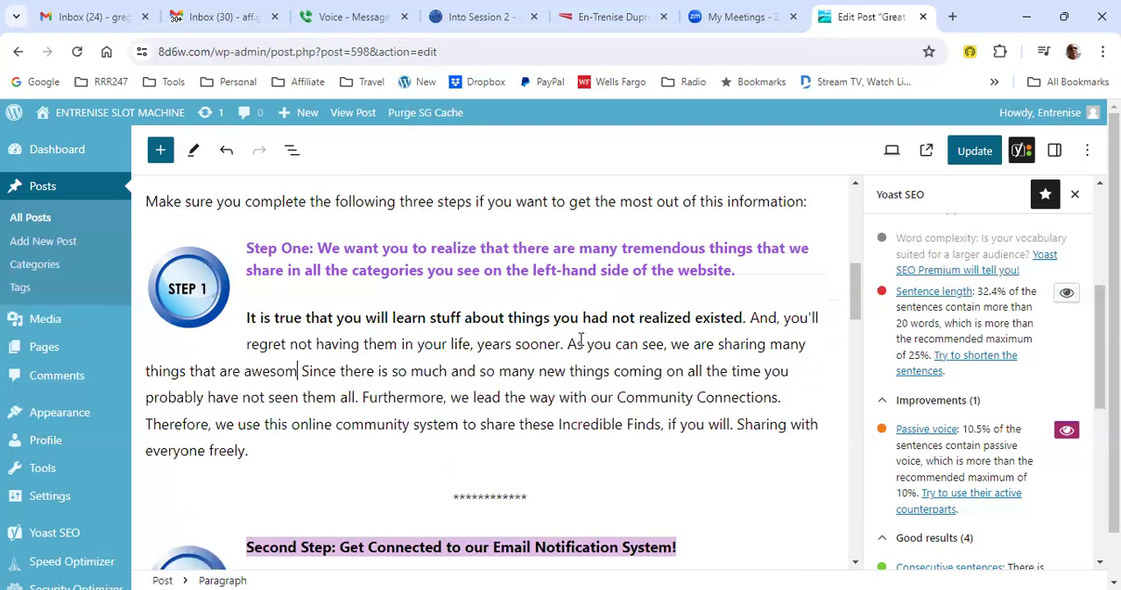
type("or you.")
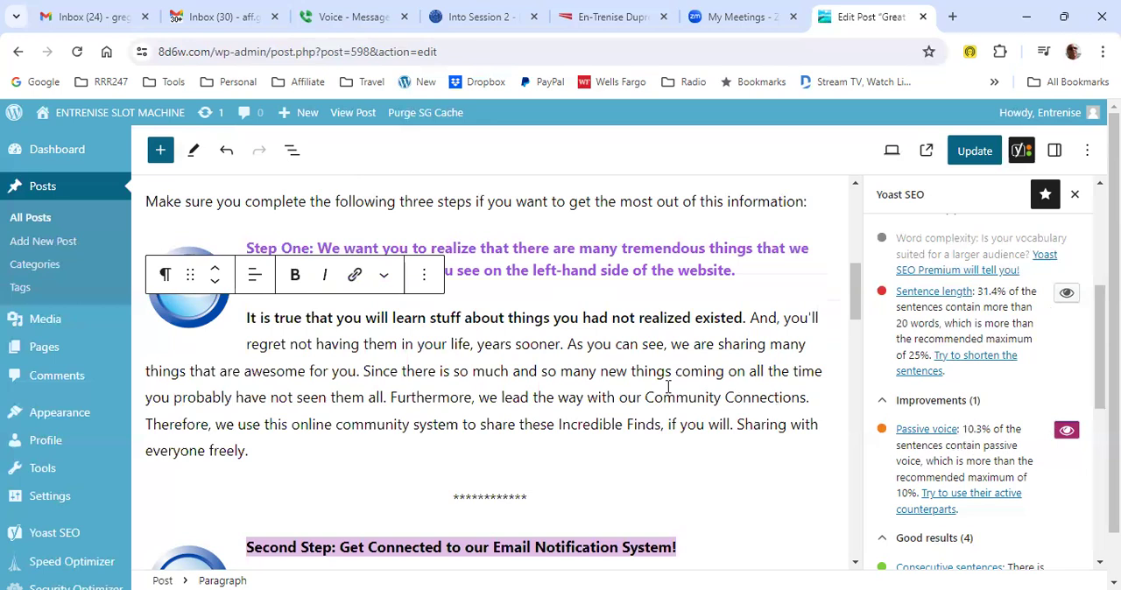
- Replace "Get Connected" with "Connect" in the Second Step heading about the Email Notification System
scroll(818, 360, "up", 3)
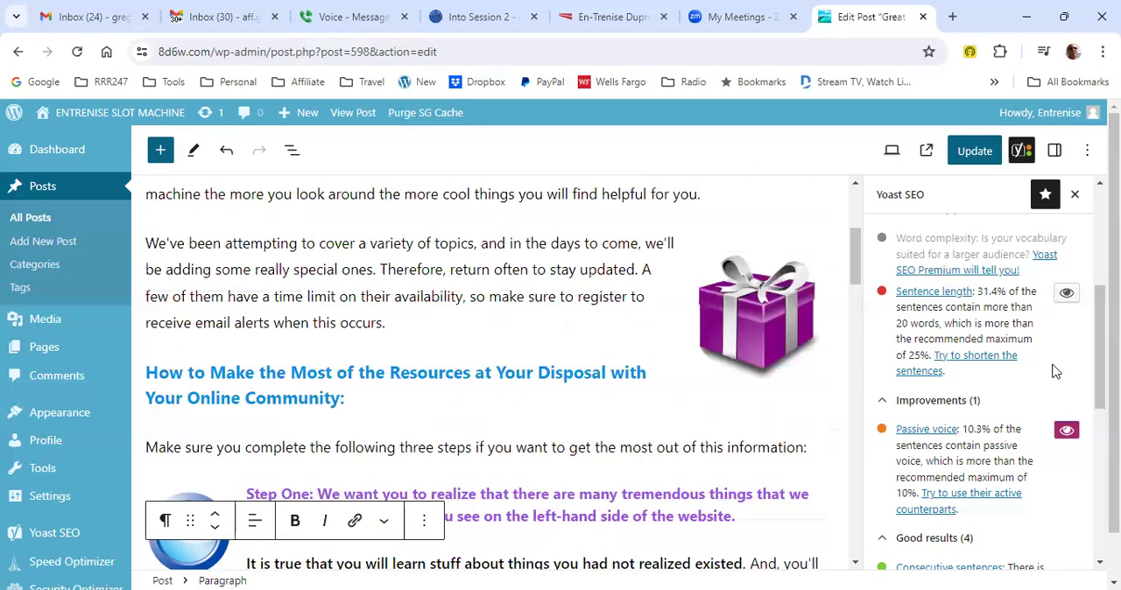
scroll(1051, 377, "up", 3)
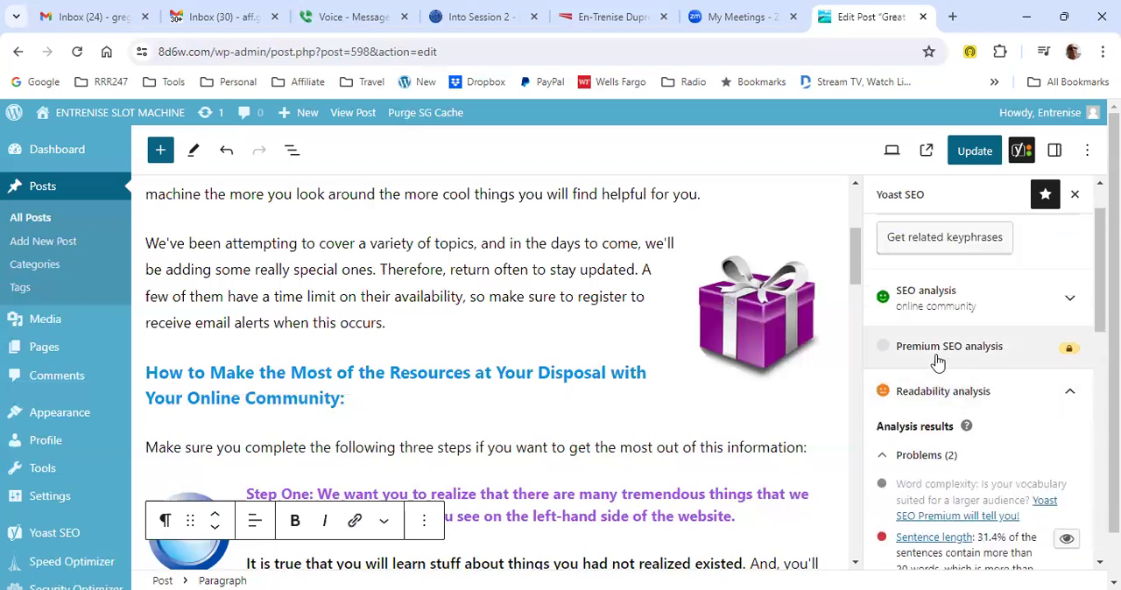
scroll(934, 363, "down", 4)
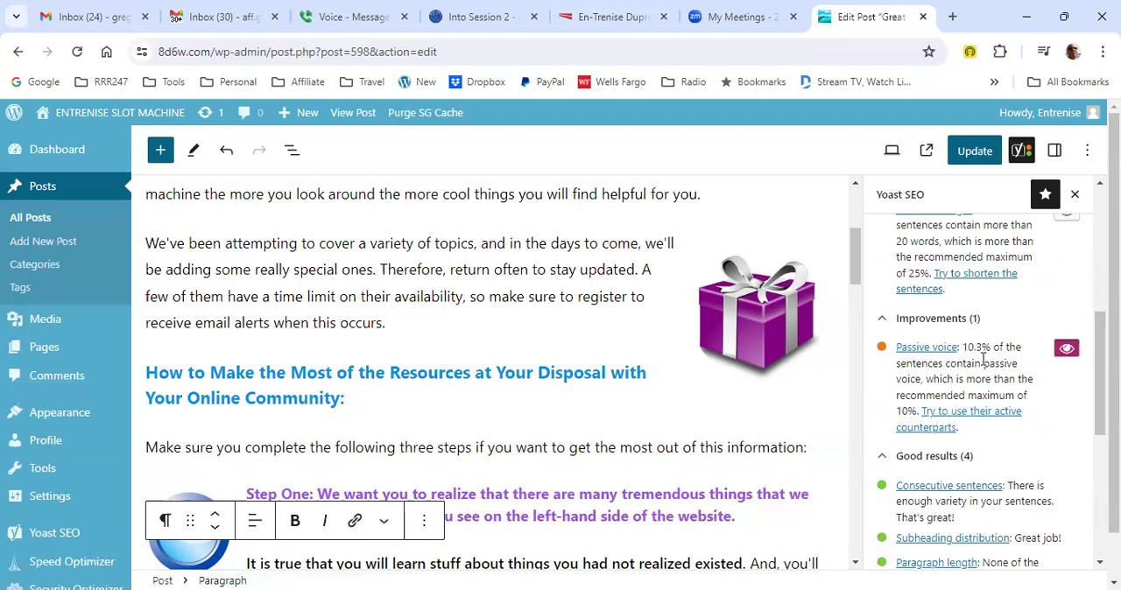
scroll(690, 381, "down", 4)
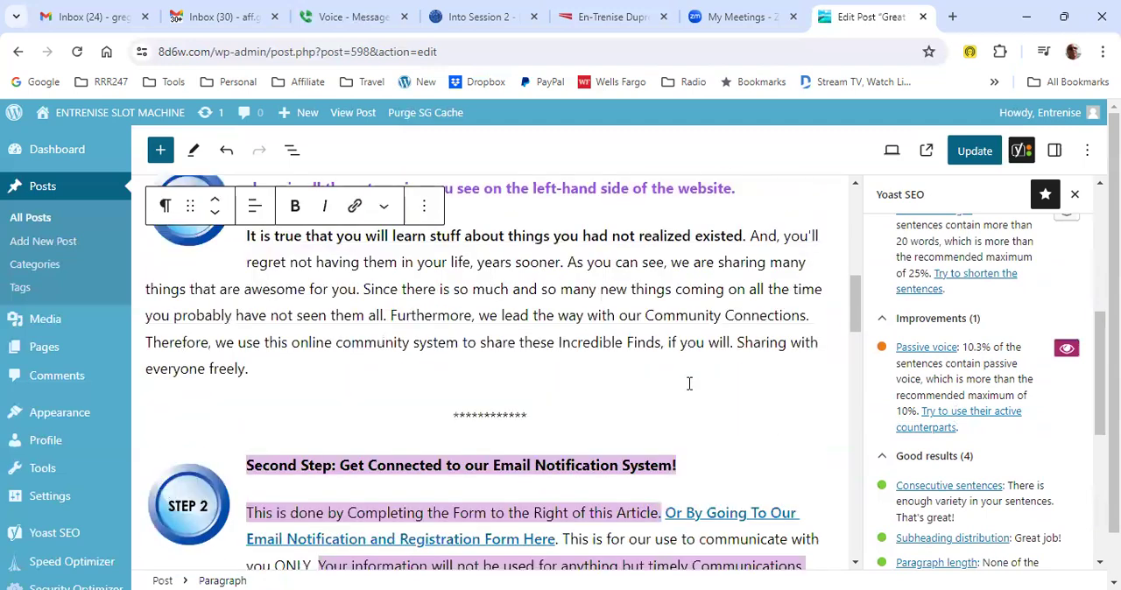
scroll(689, 383, "down", 2)
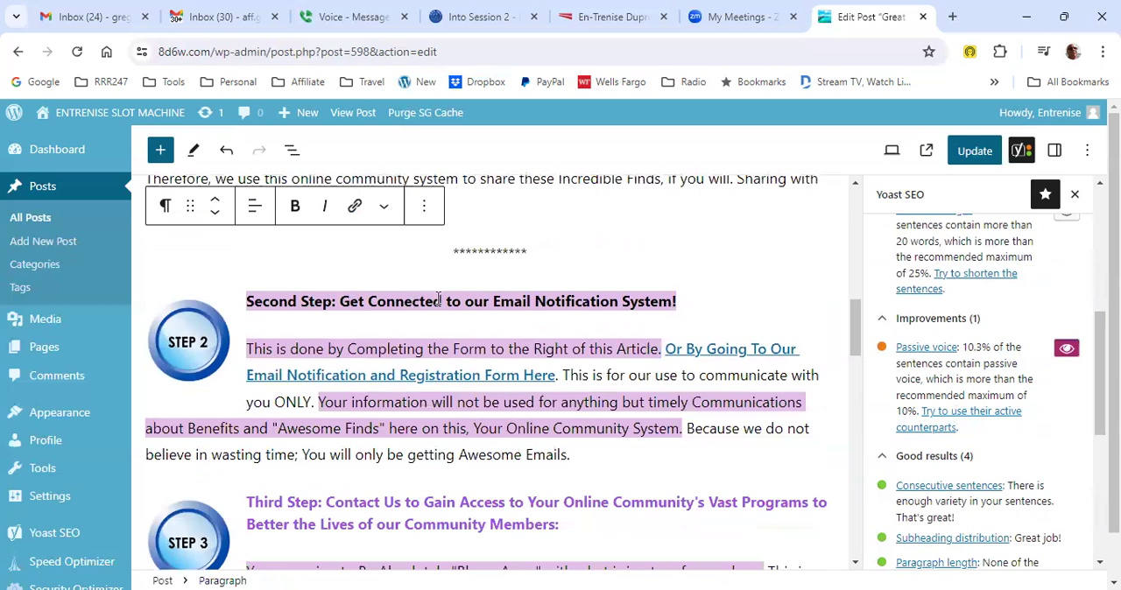
left_click_drag(438, 300, 340, 299)
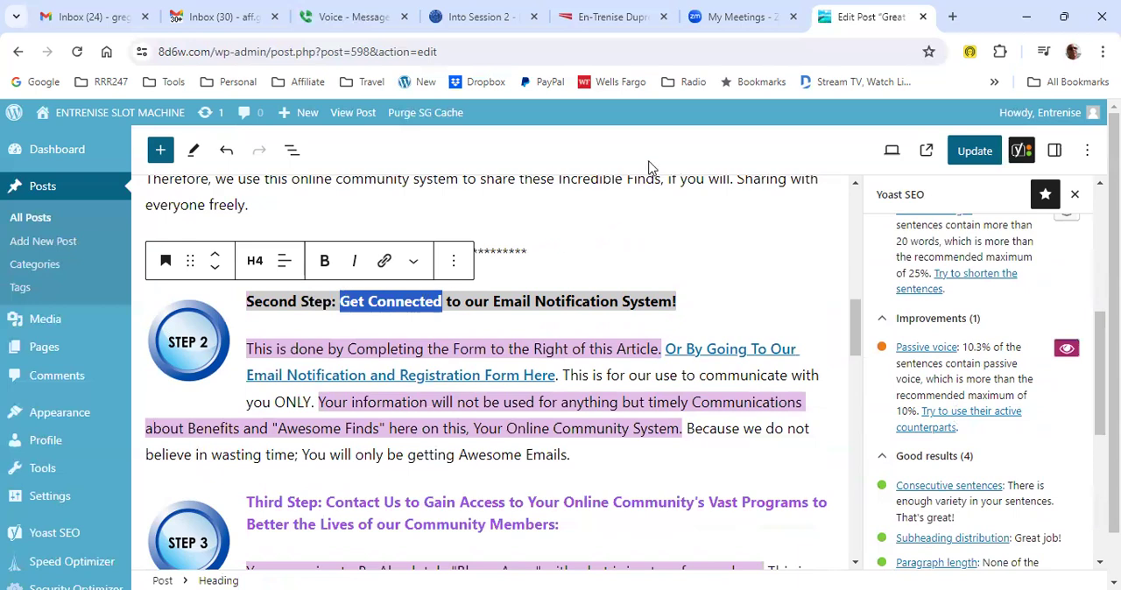
type("Cpmm")
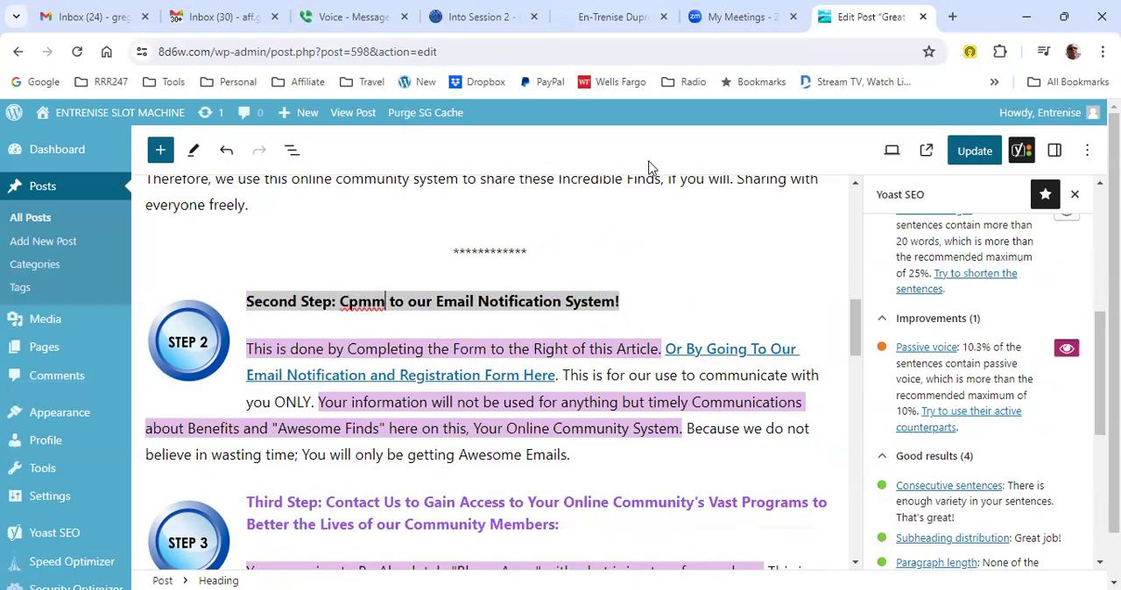
key("BackSpace")
key("BackSpace")
key("BackSpace")
key("BackSpace")
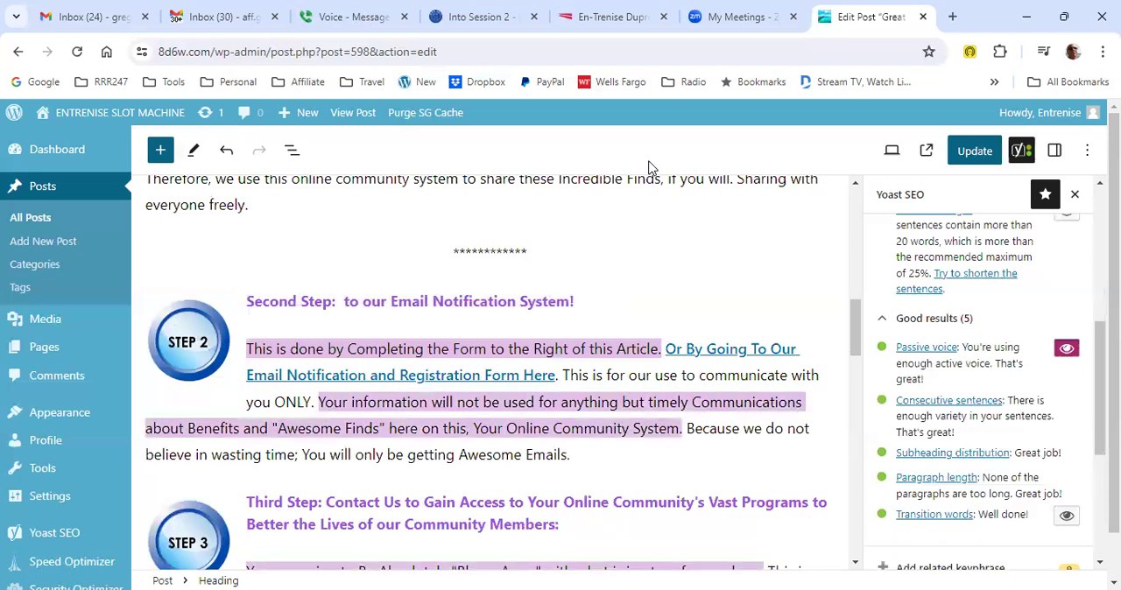
type("Connec")
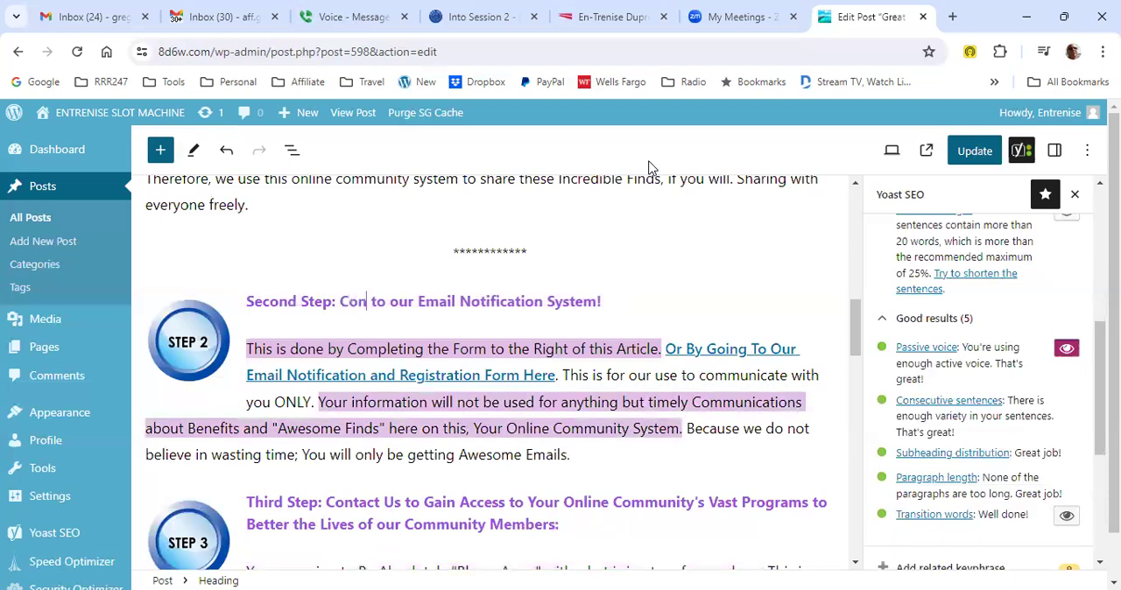
type("t")
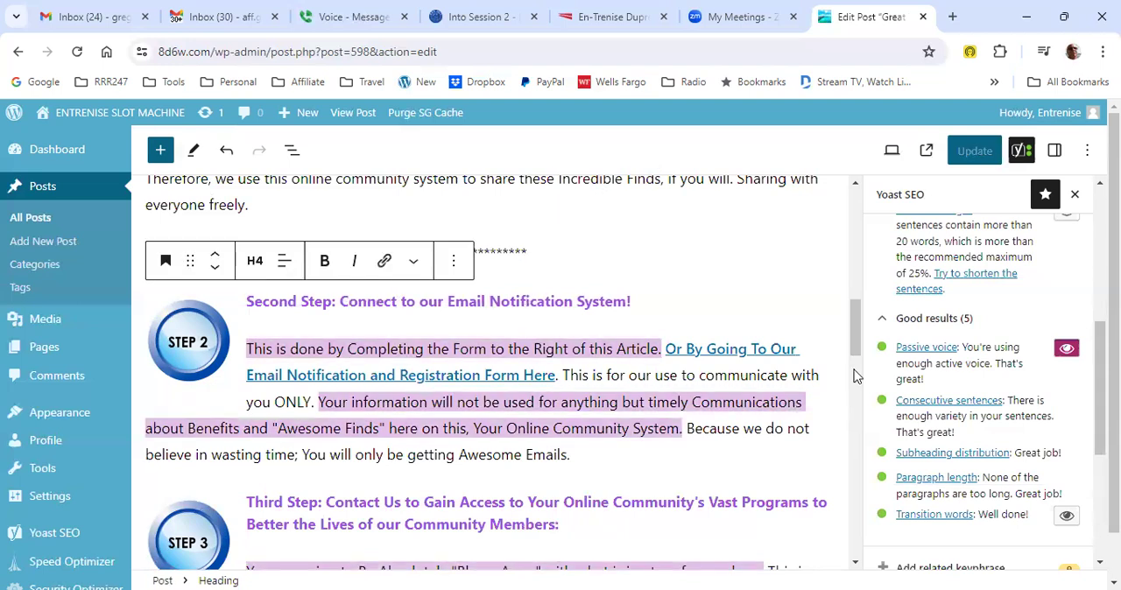
- Turn off the passive voice highlight in the post text and check the overall readability rating
left_click(1064, 354)
scroll(910, 366, "up", 3)
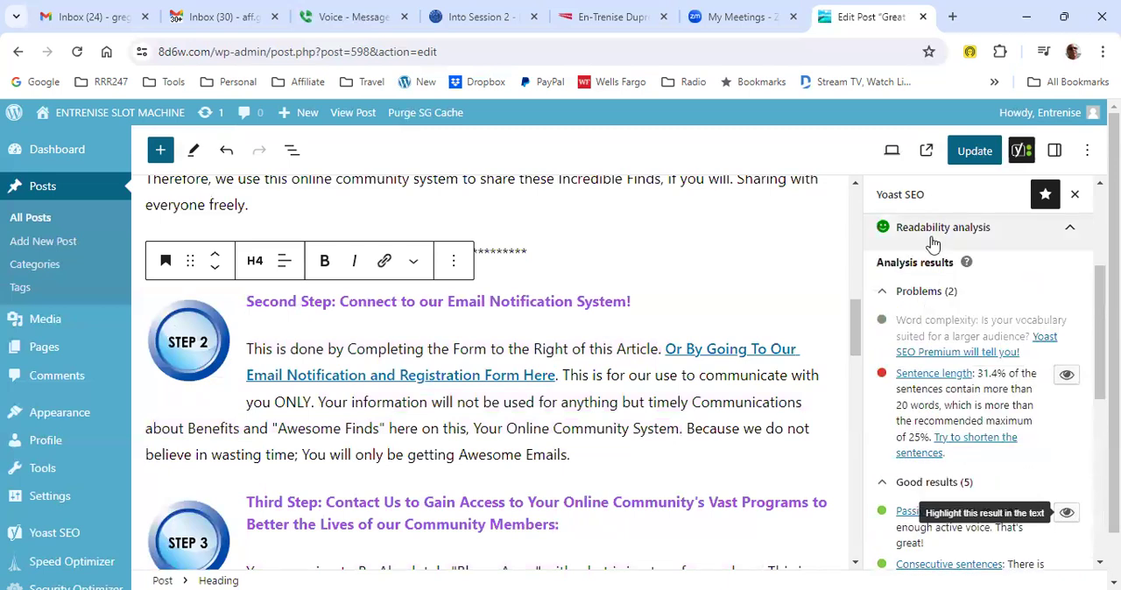
scroll(980, 245, "up", 4)
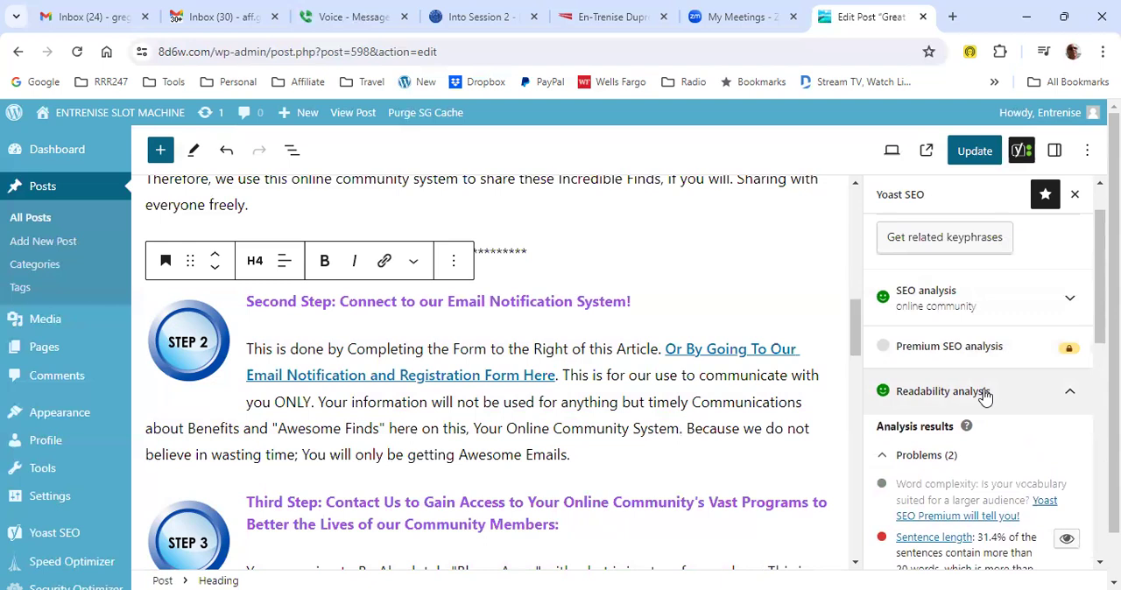
- Highlight the overly long sentences in the post text from the sentence length result of the readability analysis
scroll(990, 388, "down", 2)
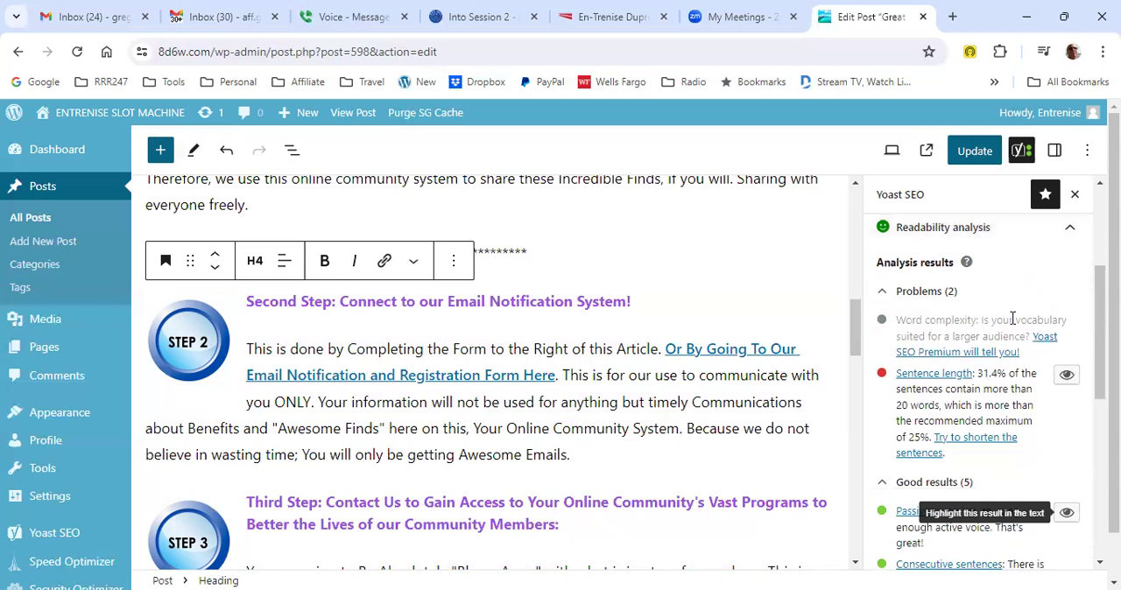
scroll(1012, 319, "up", 1)
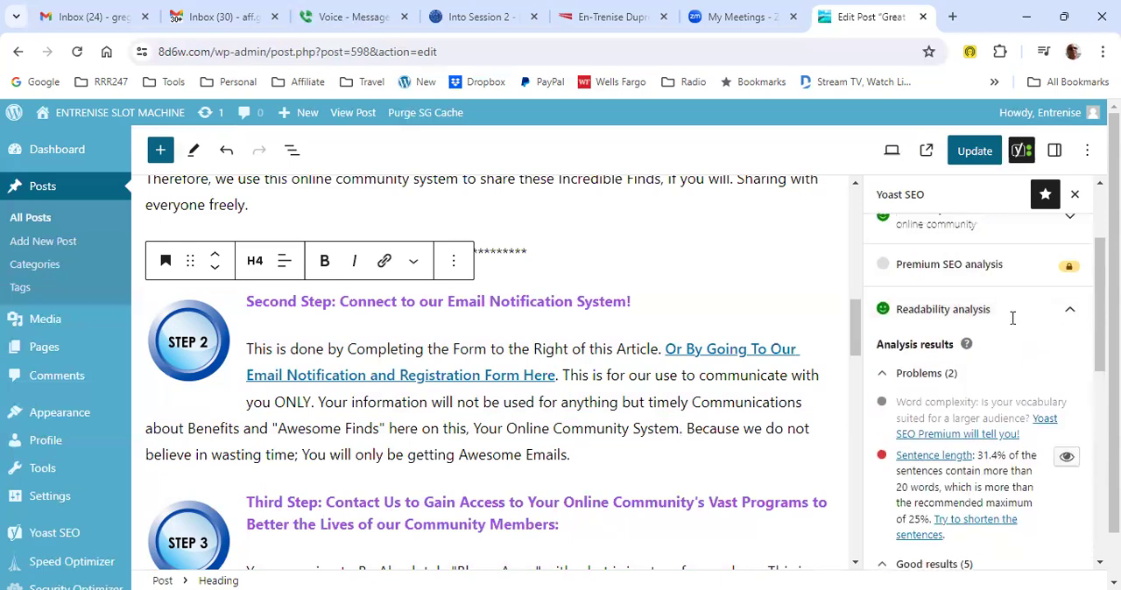
left_click(1068, 460)
scroll(726, 438, "up", 5)
scroll(573, 393, "up", 4)
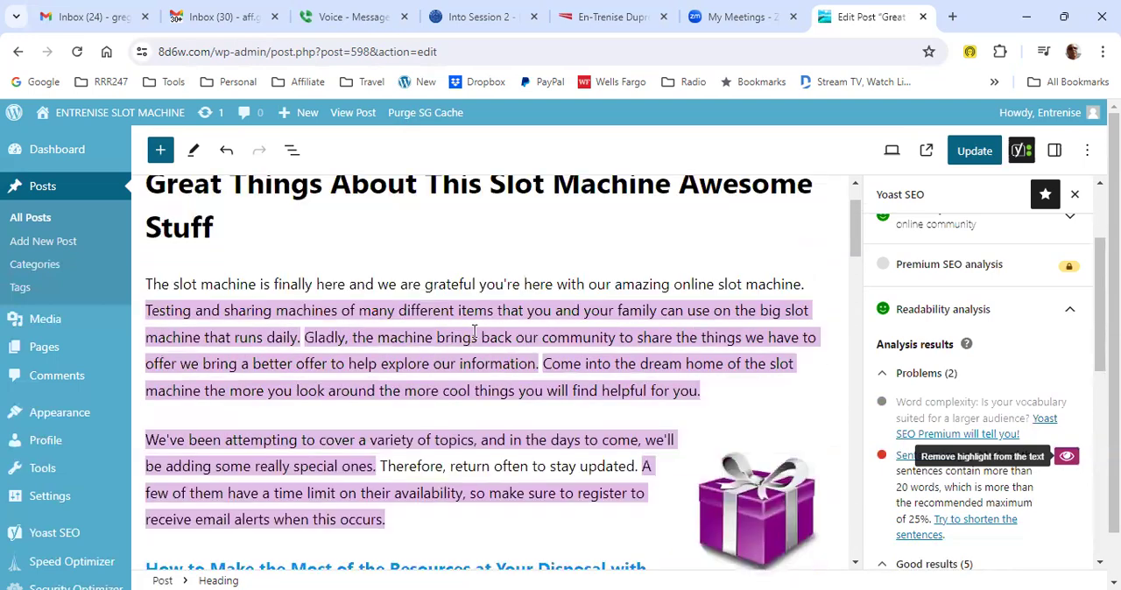
scroll(474, 331, "up", 1)
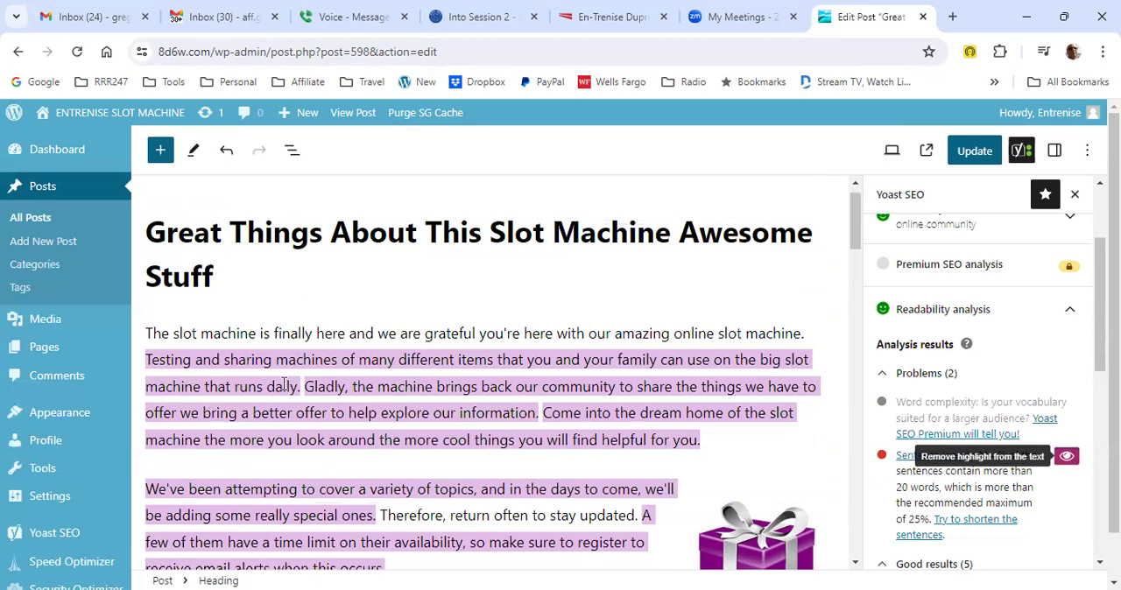
- Reword the start of the opening paragraph's second sentence from "Testing" to "We are testing"
left_click(149, 362)
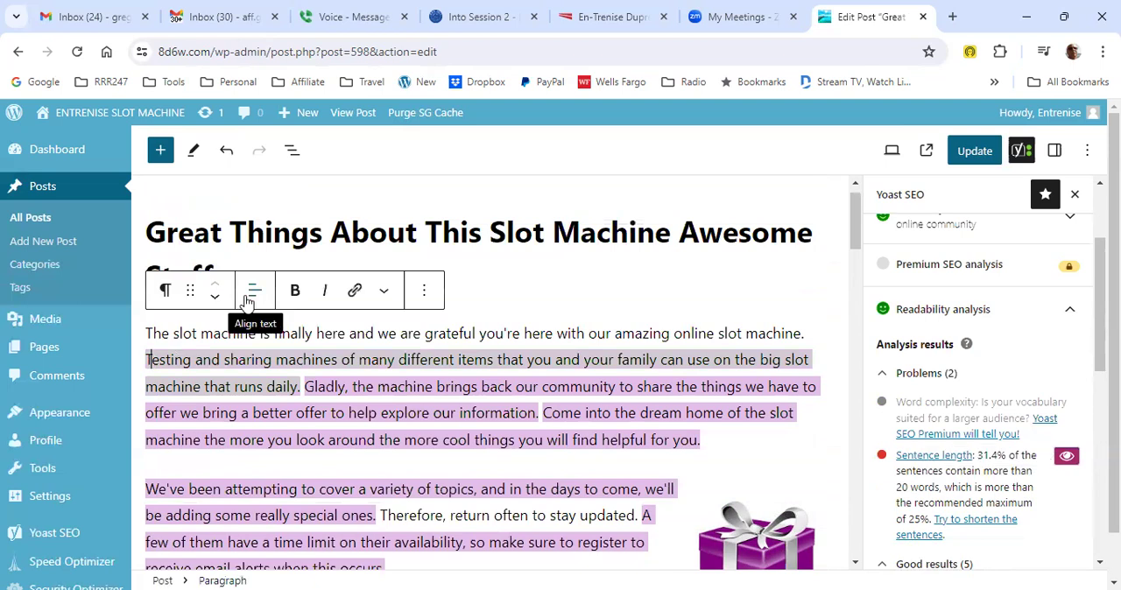
key("Delete")
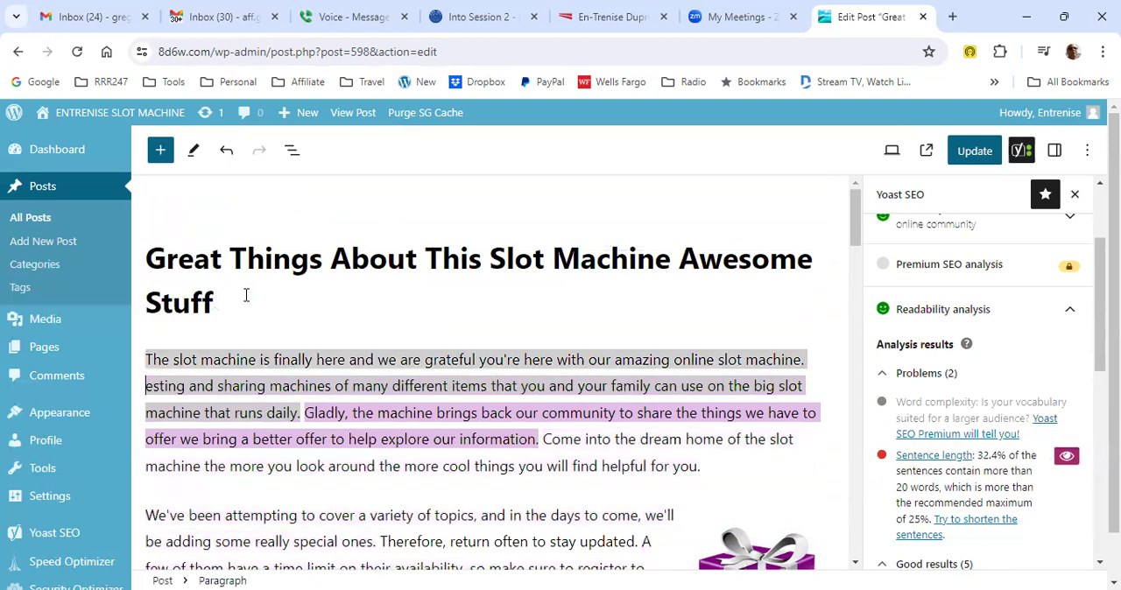
key("BackSpace")
type("We a")
type("re t")
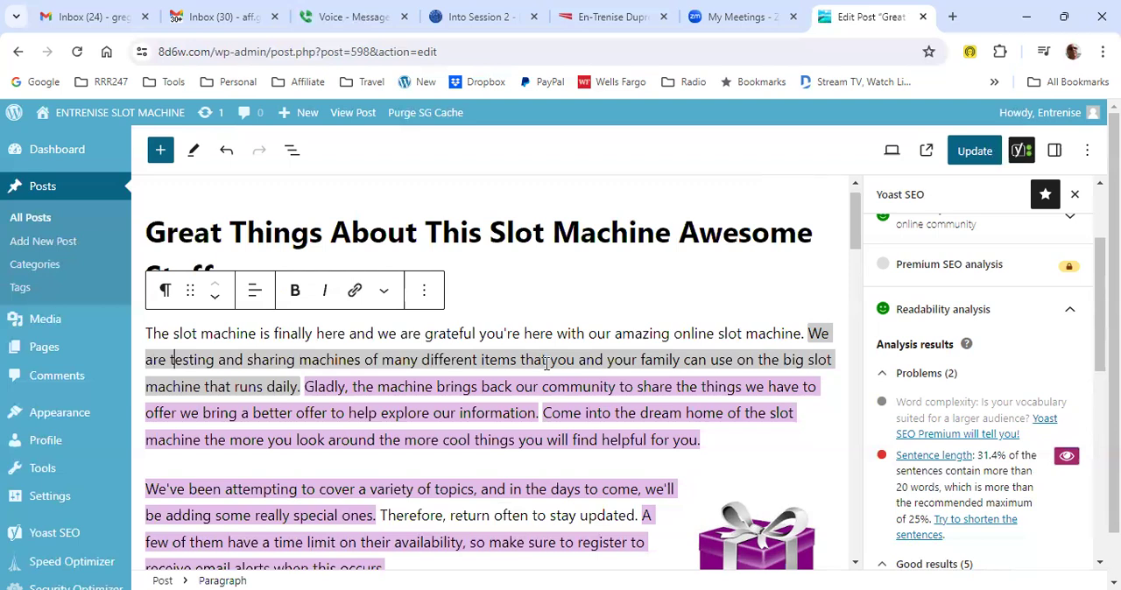
- Split the "We are testing" sentence by replacing "that" with "daily." and starting the new sentence with a capital "You"
left_click_drag(547, 362, 523, 364)
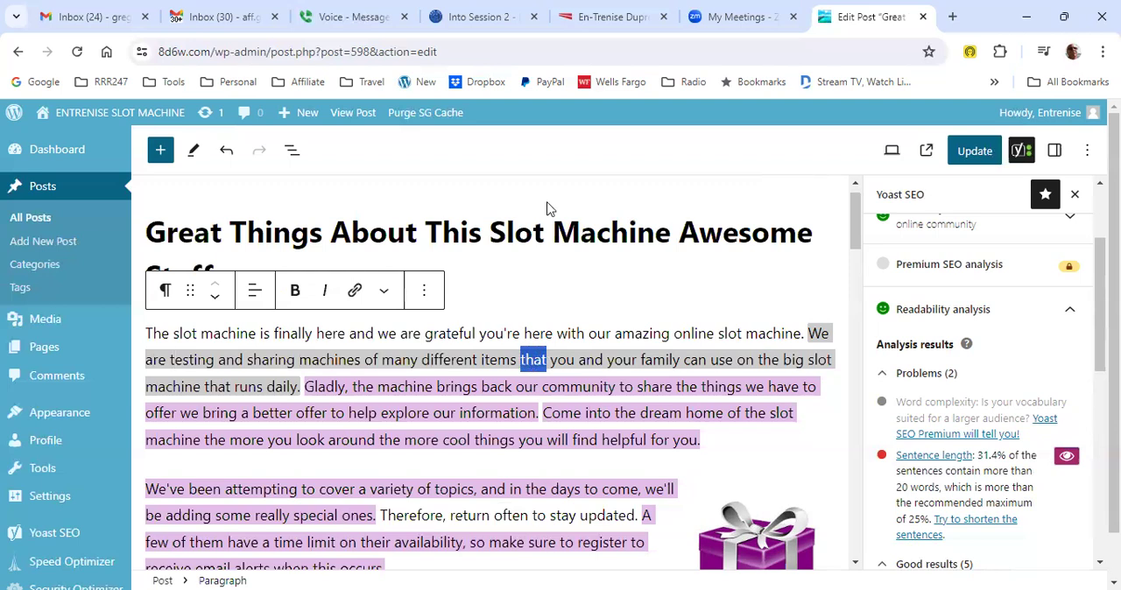
type("daily")
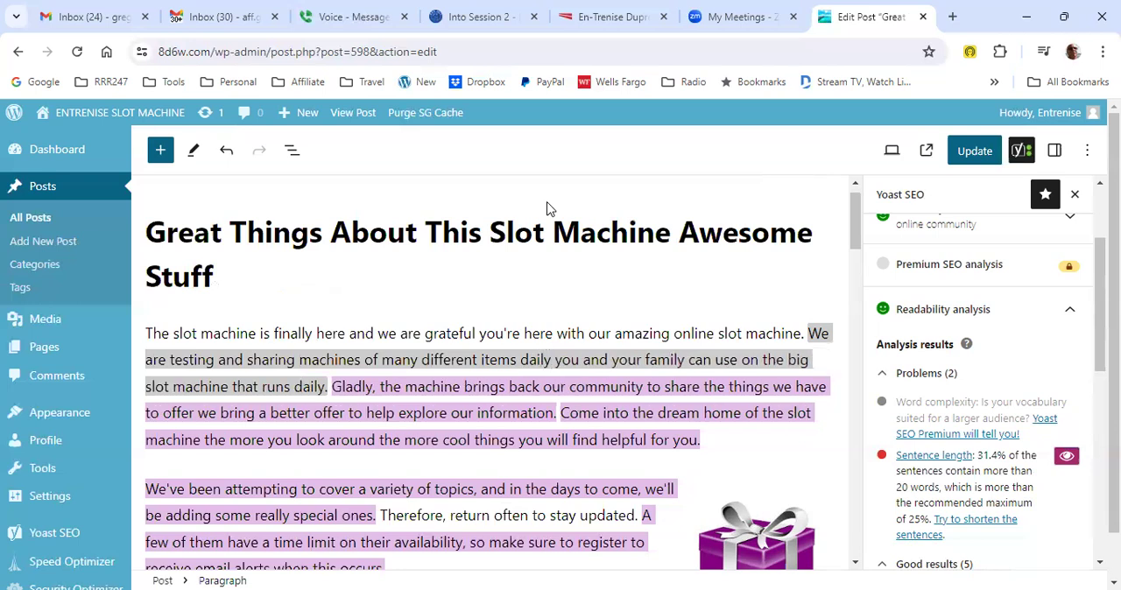
type(".")
key("Delete")
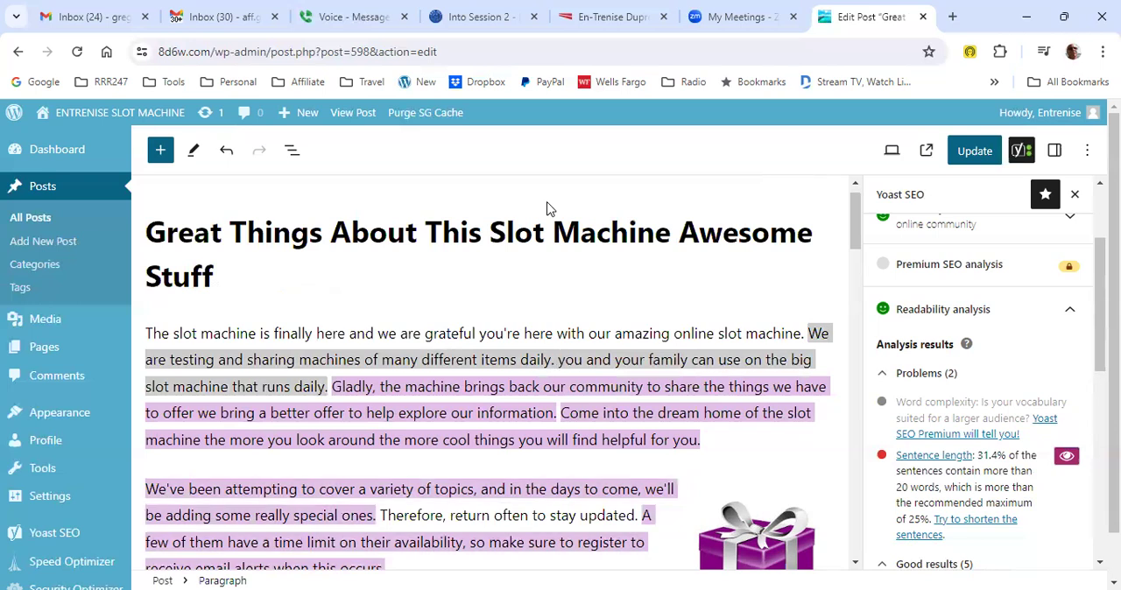
key("shift+Right")
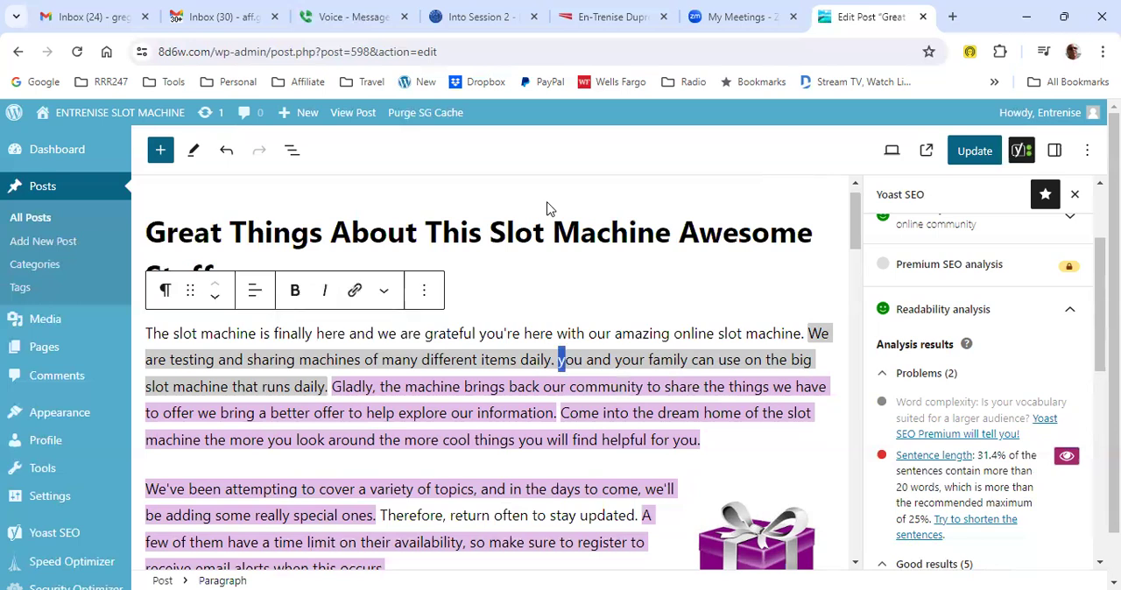
type("Y")
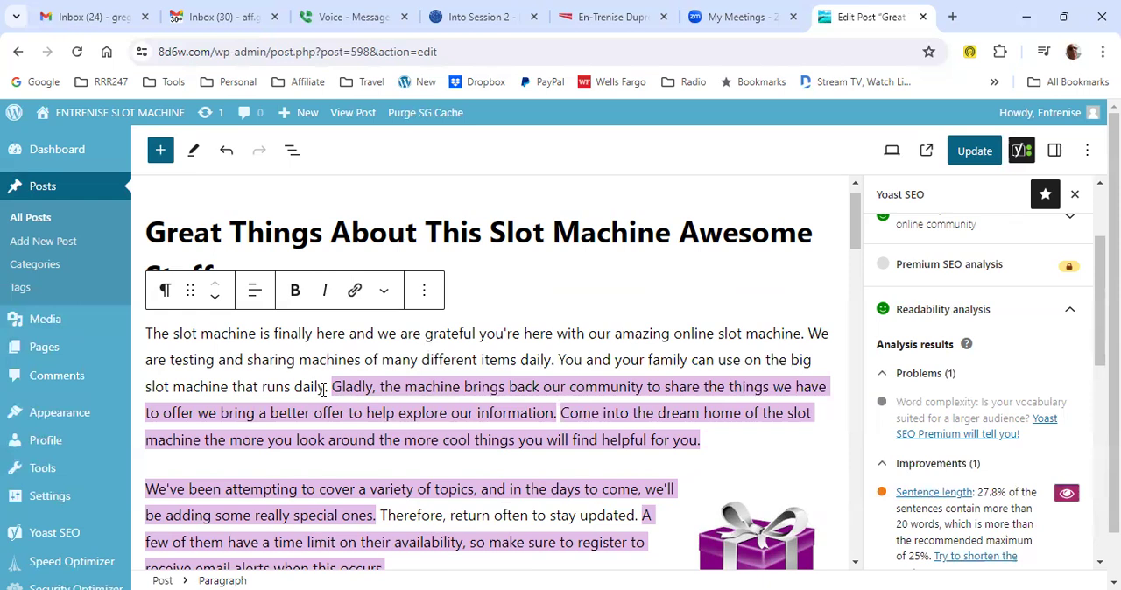
- Replace "daily" with "everyday" at the end of the "You and your family" sentence
left_click_drag(327, 387, 296, 386)
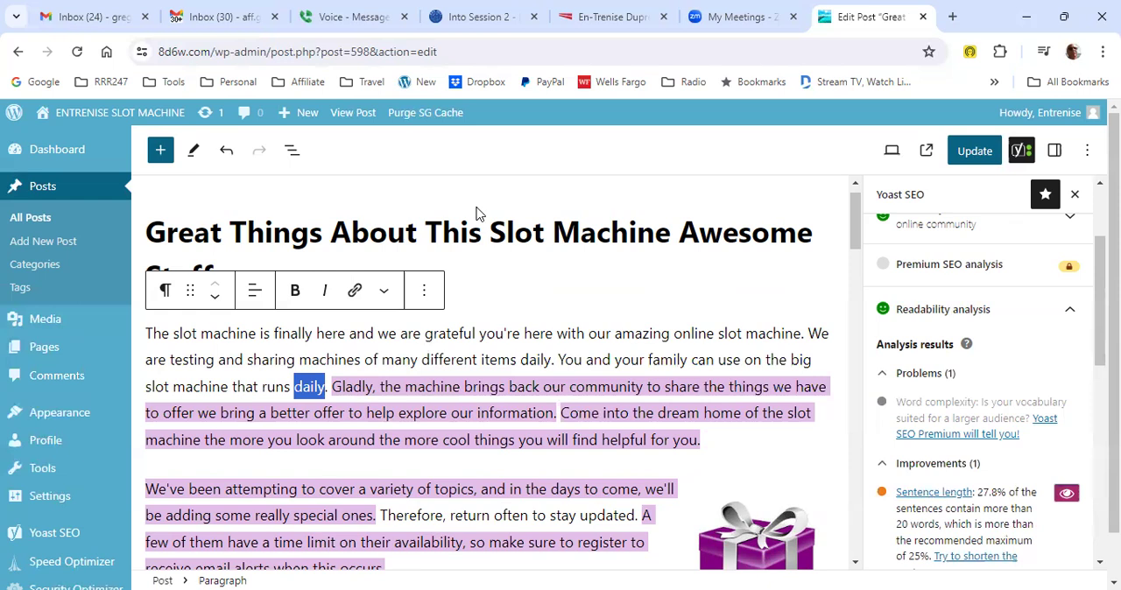
type("every")
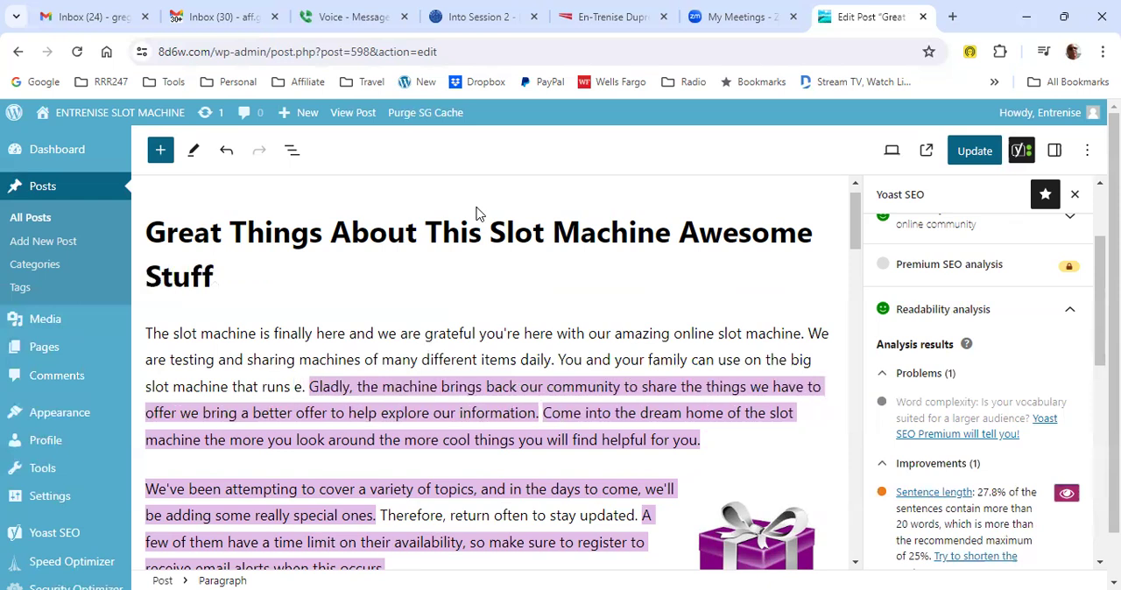
type("day")
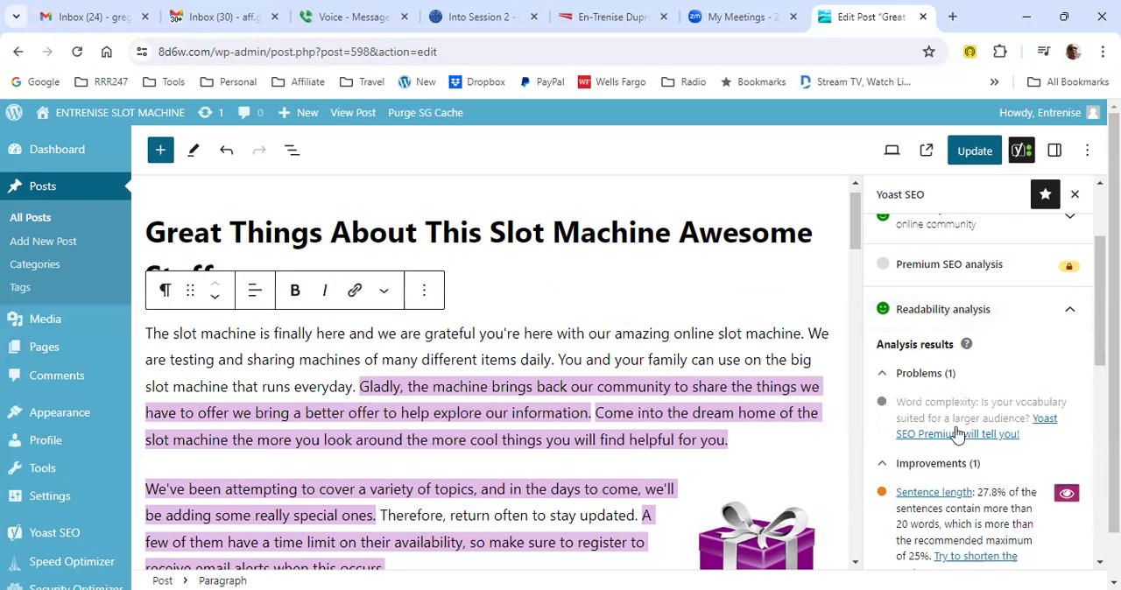
- Add a comma after "community" in the "Gladly" sentence and split it after "offer", starting the new sentence with "We"
scroll(950, 432, "down", 2)
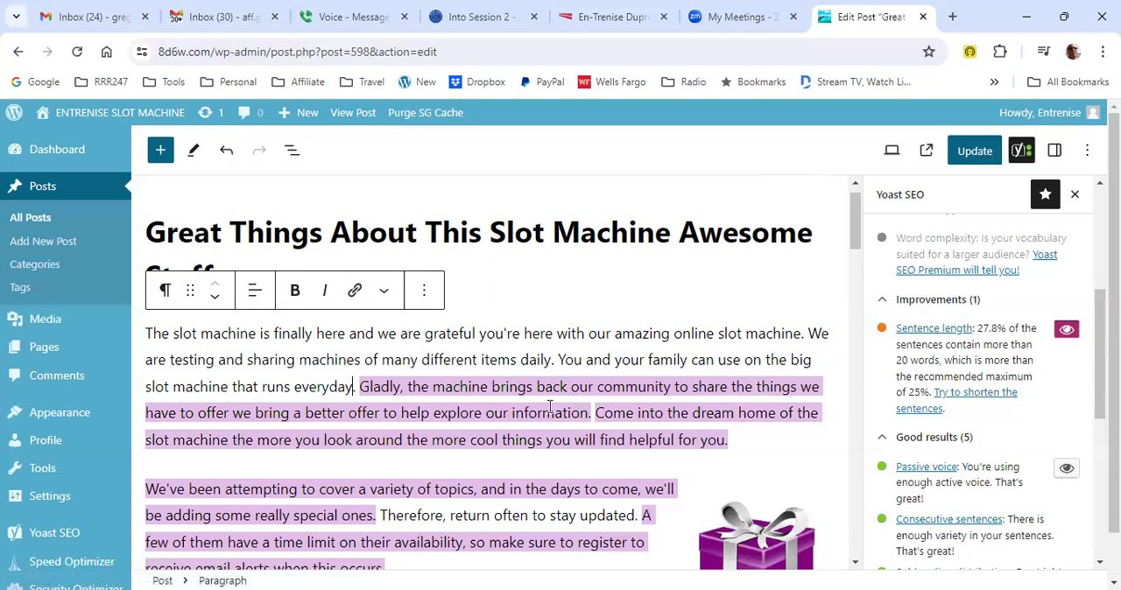
scroll(518, 407, "down", 1)
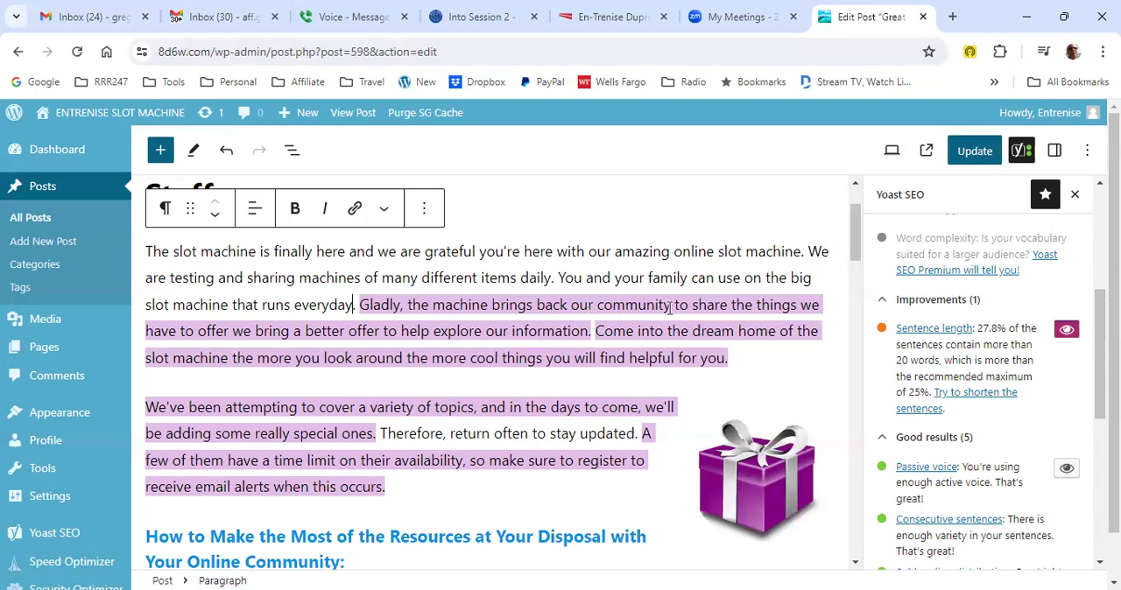
type(".")
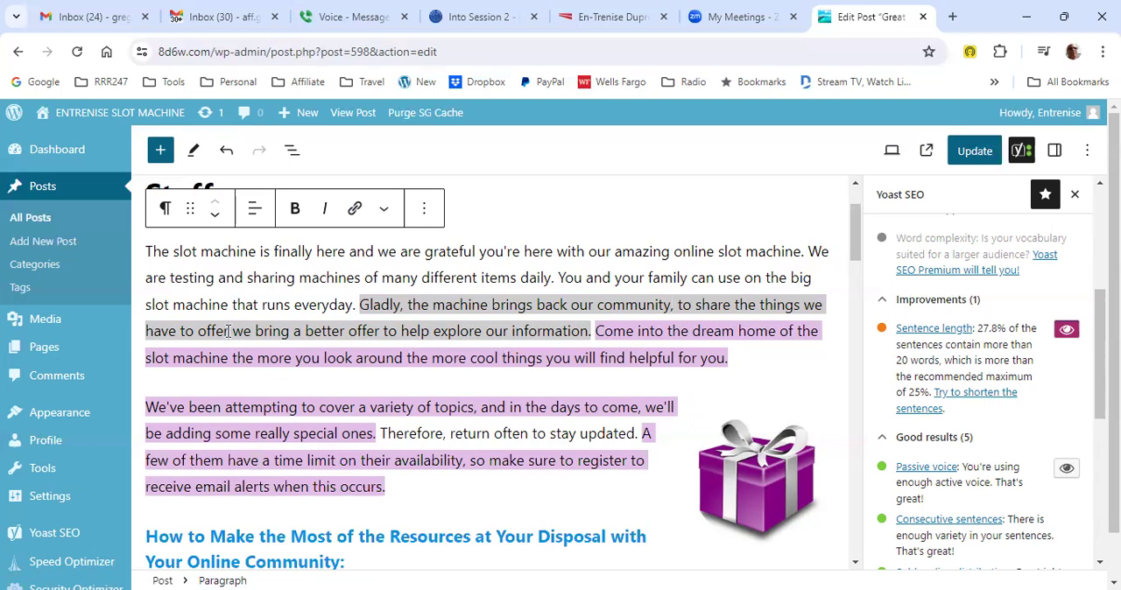
left_click(229, 331)
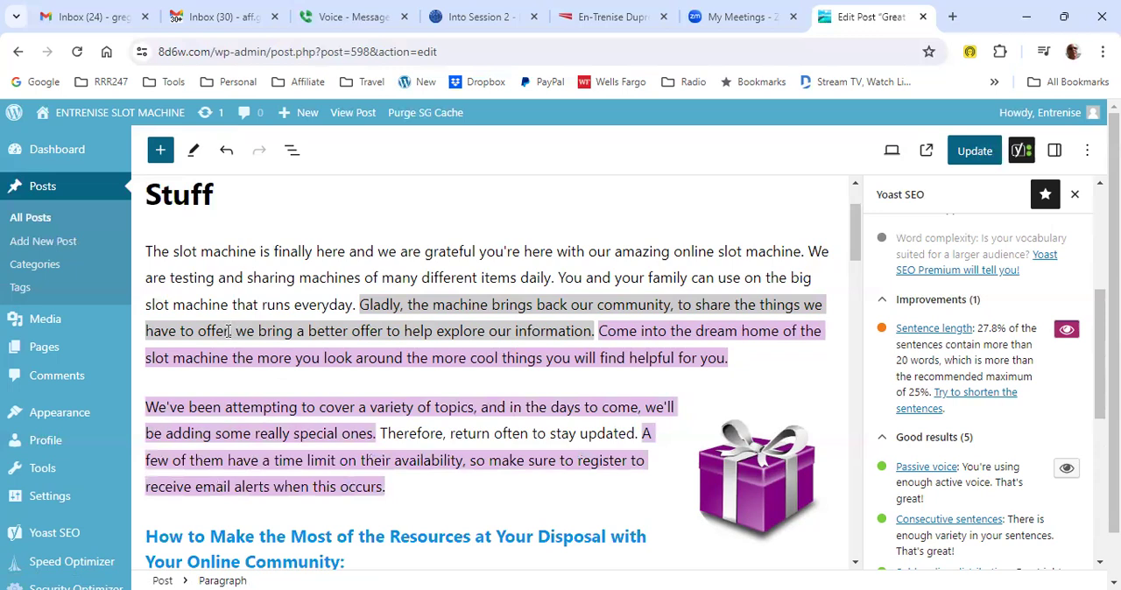
key("shift+Right")
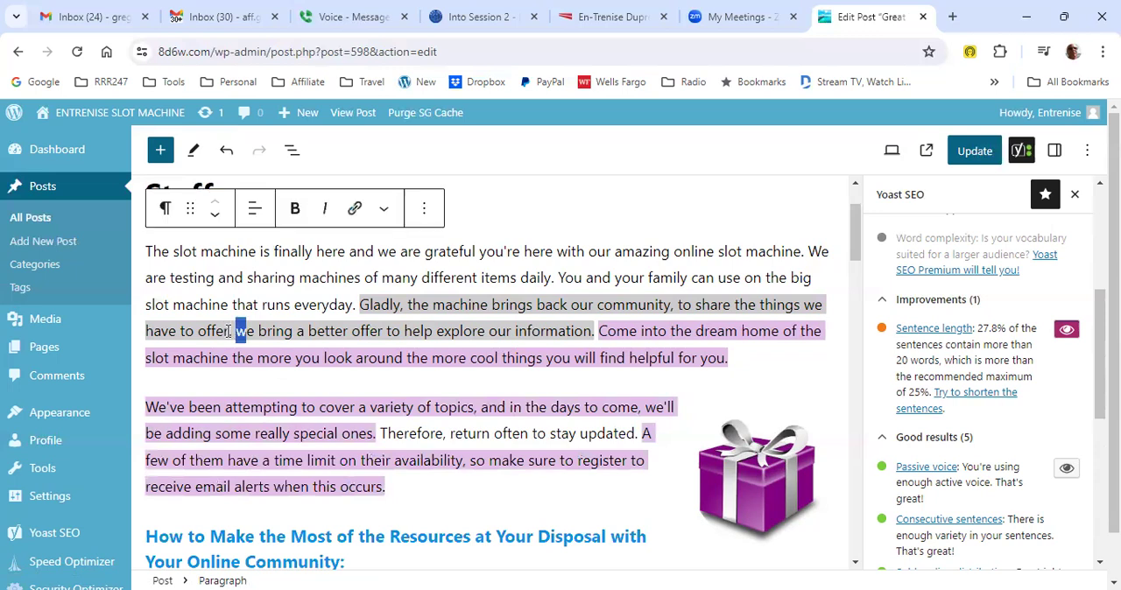
key("ctrl+w")
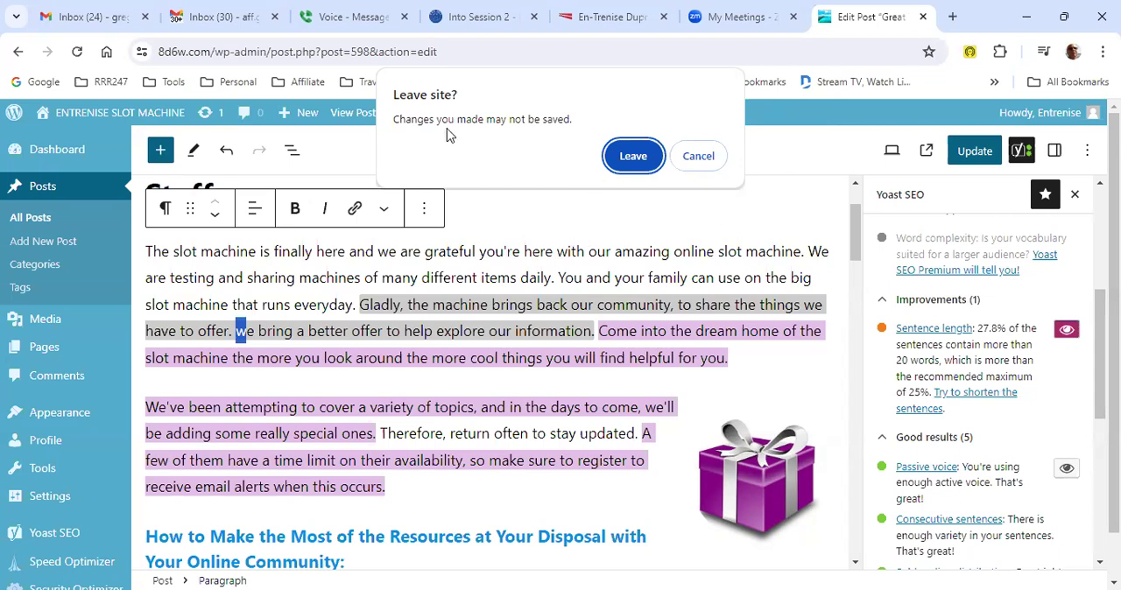
left_click(695, 158)
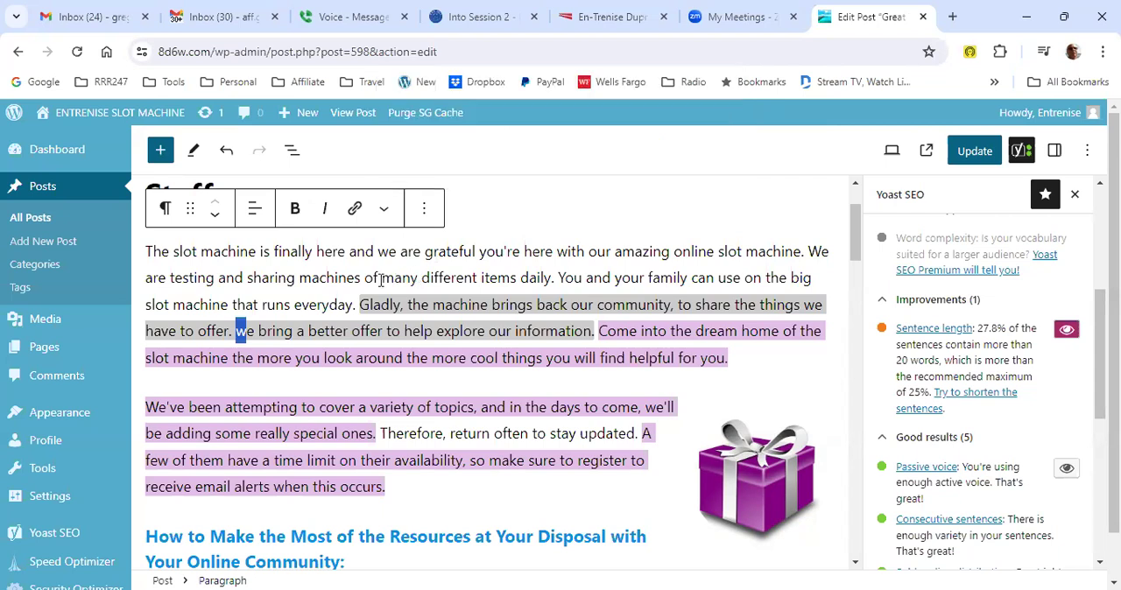
type("W")
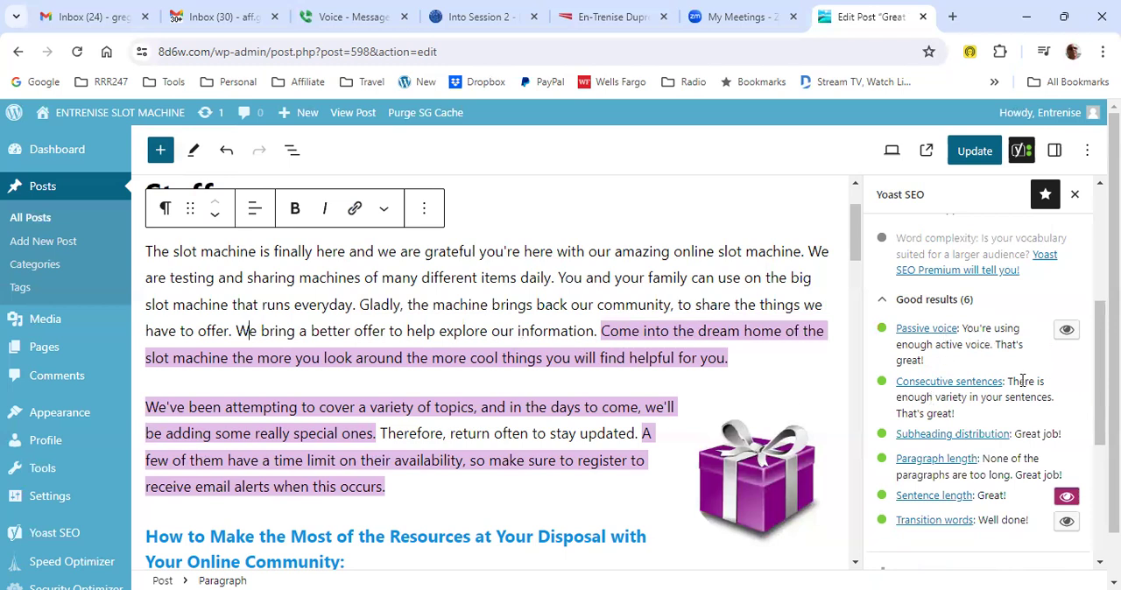
- Turn off the sentence length highlight in the post text and collapse the readability analysis
scroll(1022, 381, "down", 1)
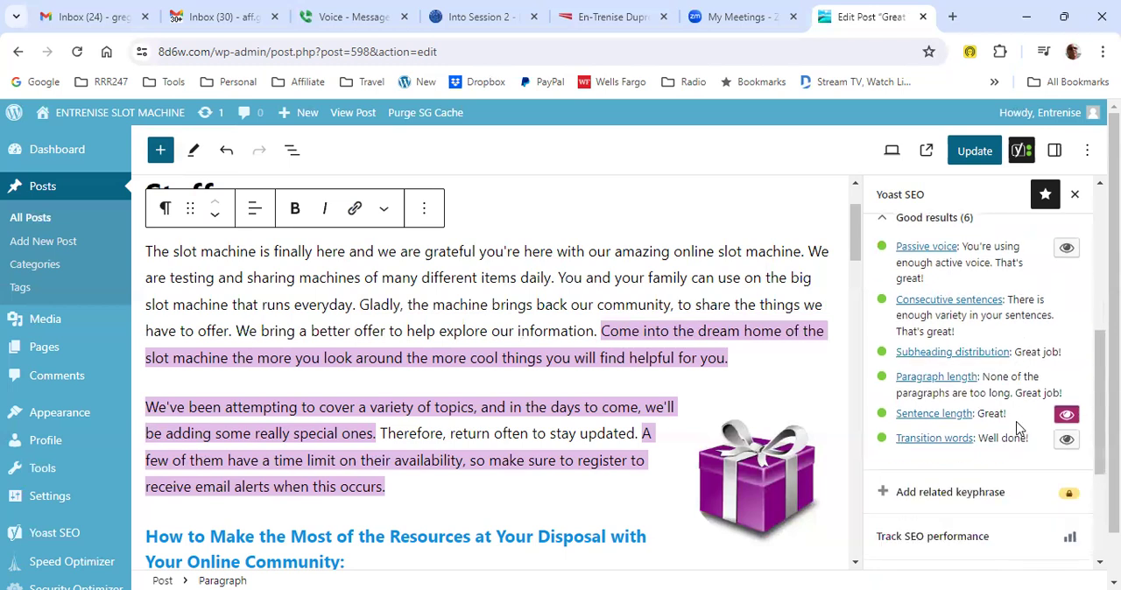
left_click(1065, 415)
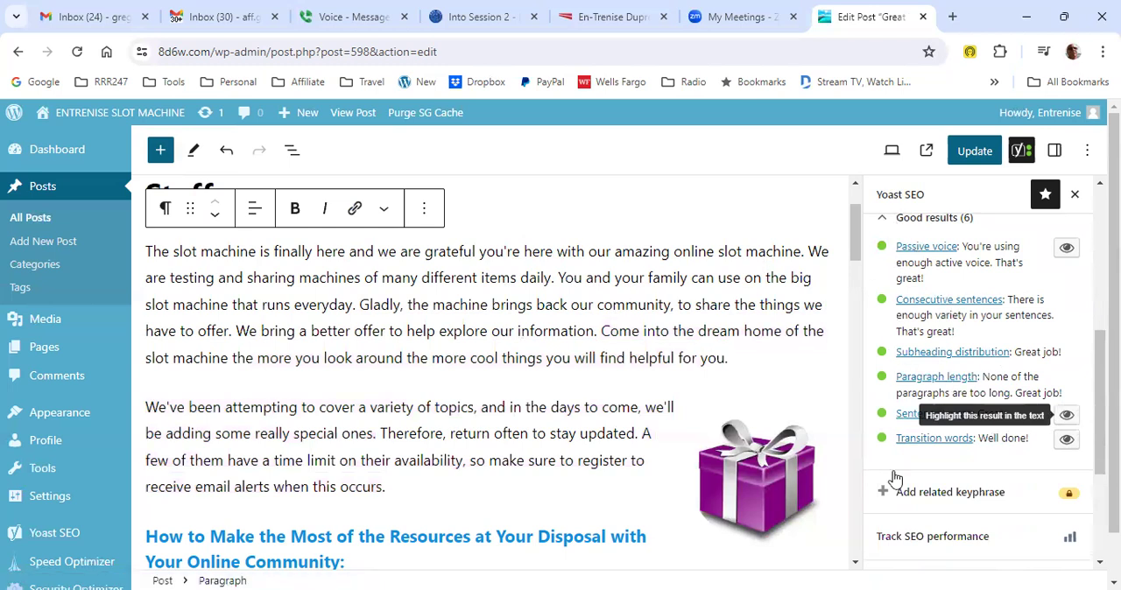
scroll(886, 277, "up", 3)
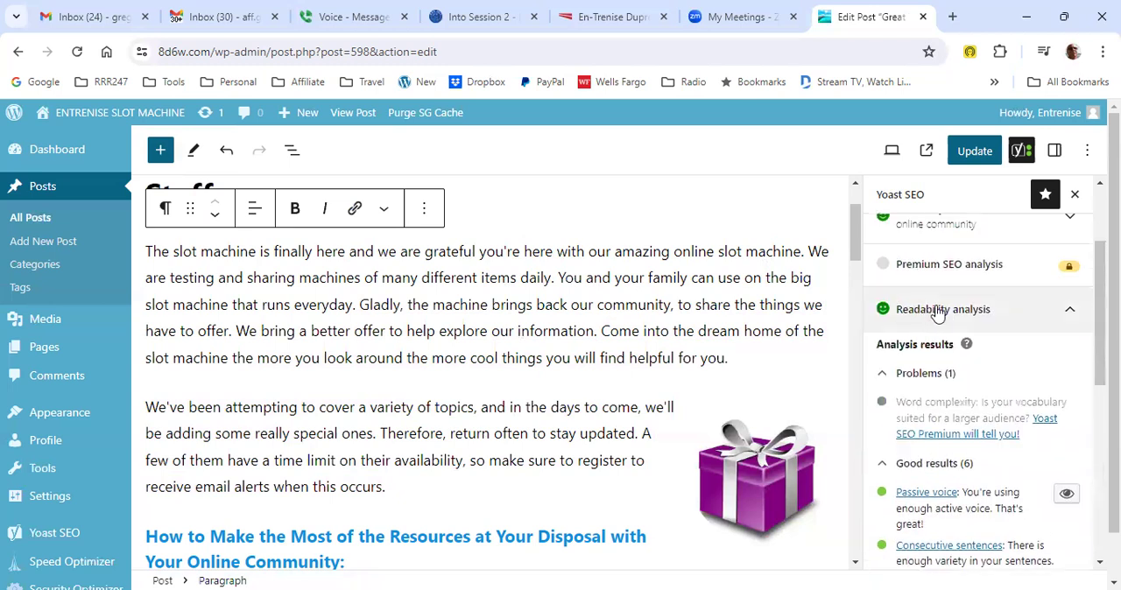
left_click(1068, 313)
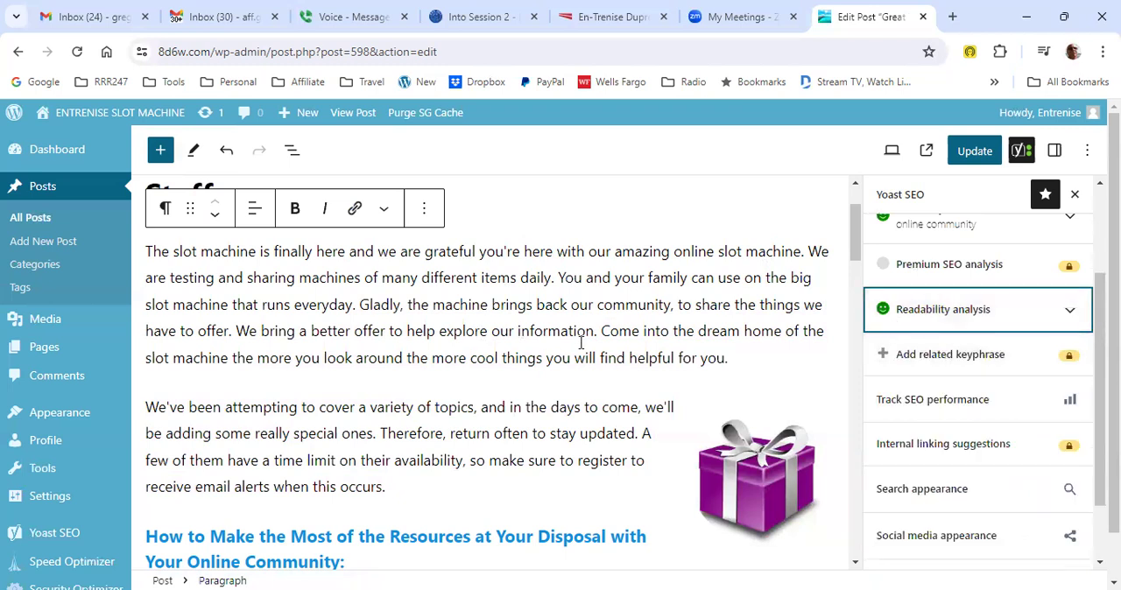
- Review the focus keyphrase and the SEO and readability ratings, and expand the readability analysis again
scroll(580, 344, "up", 2)
scroll(911, 306, "up", 2)
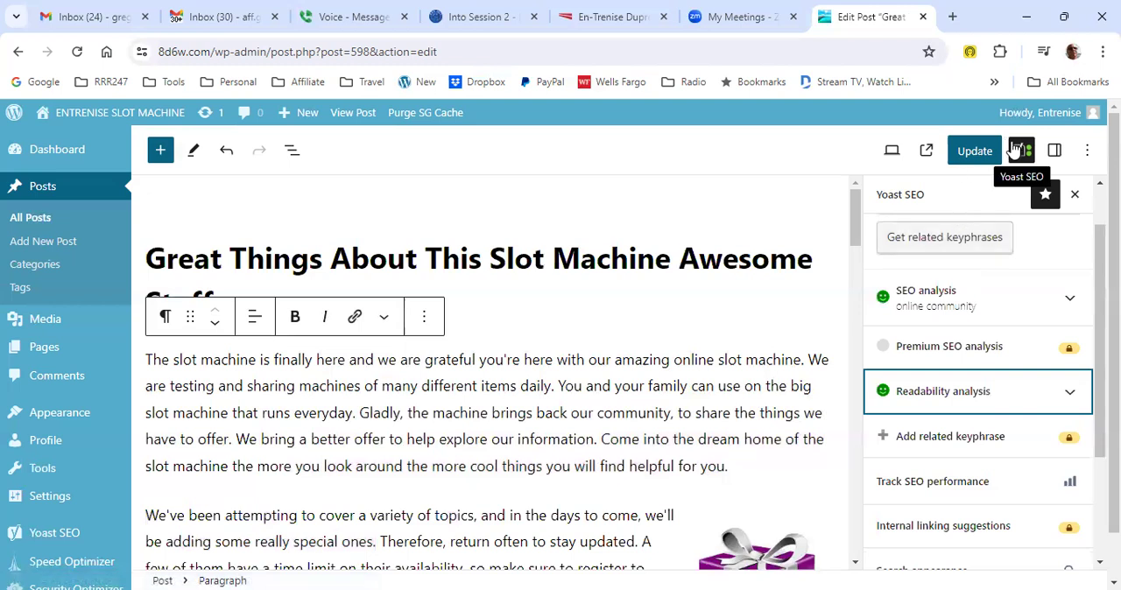
scroll(1023, 254, "up", 1)
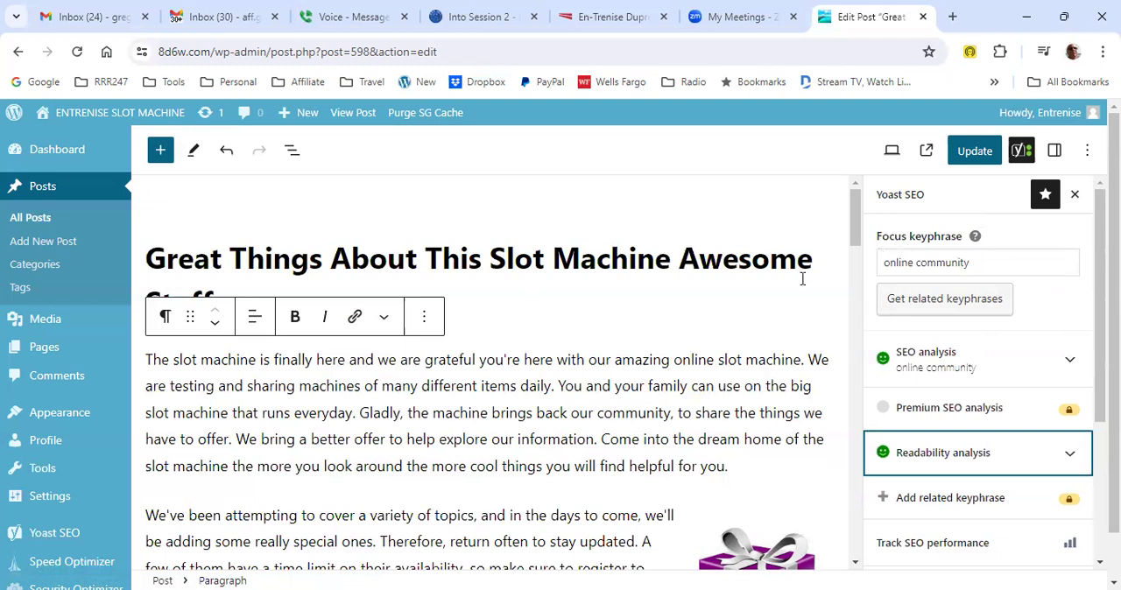
left_click(532, 321)
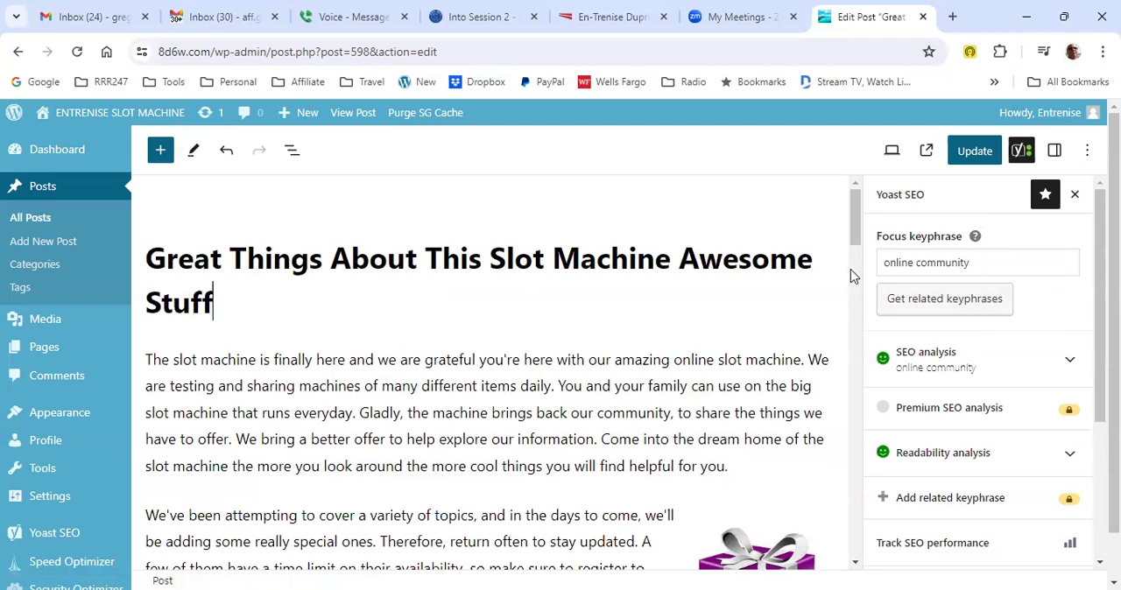
left_click_drag(972, 266, 881, 264)
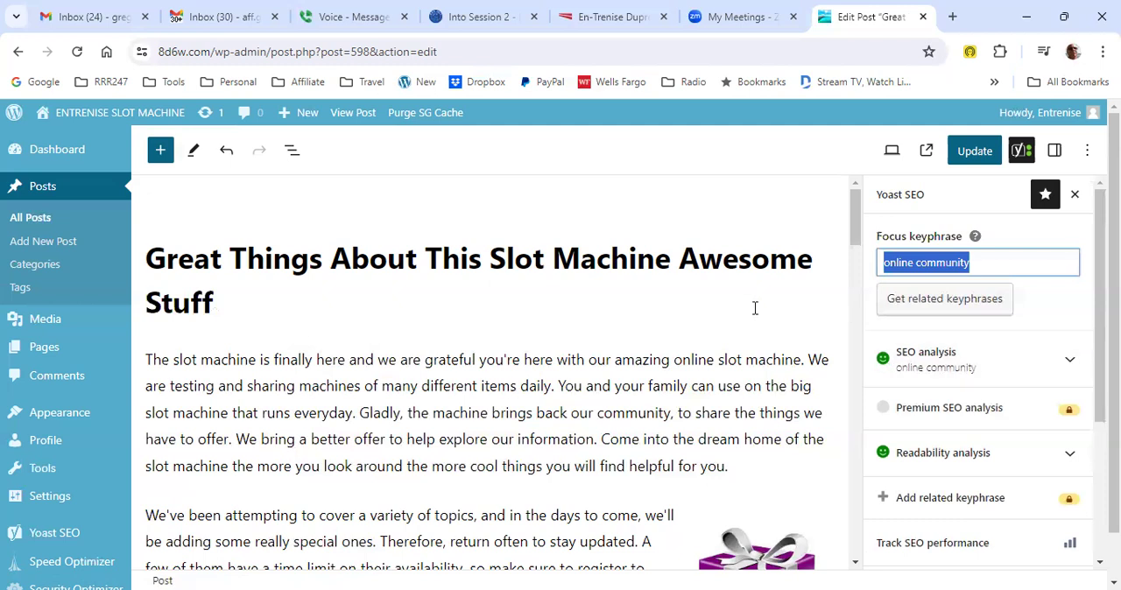
scroll(902, 412, "down", 3)
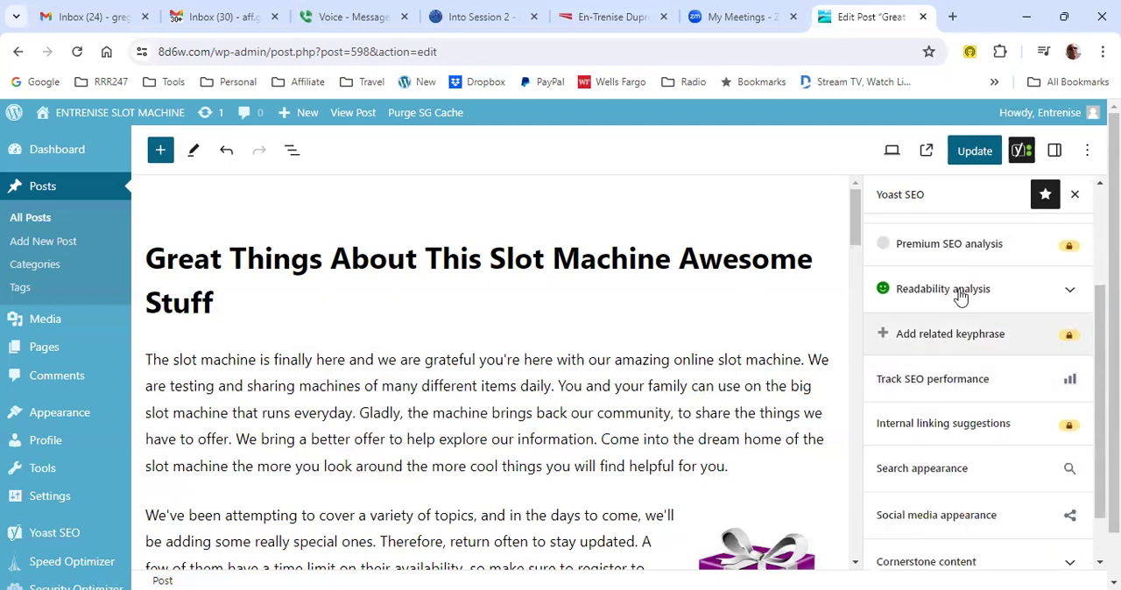
left_click(1069, 296)
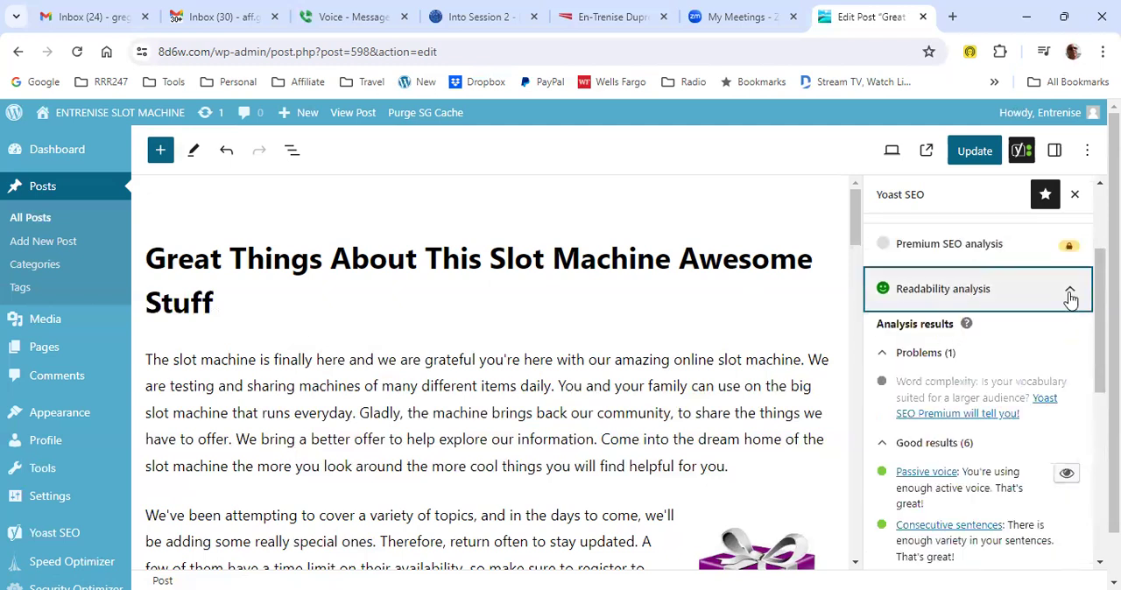
- Update the post and check its revised text on the live site's home page
left_click(979, 151)
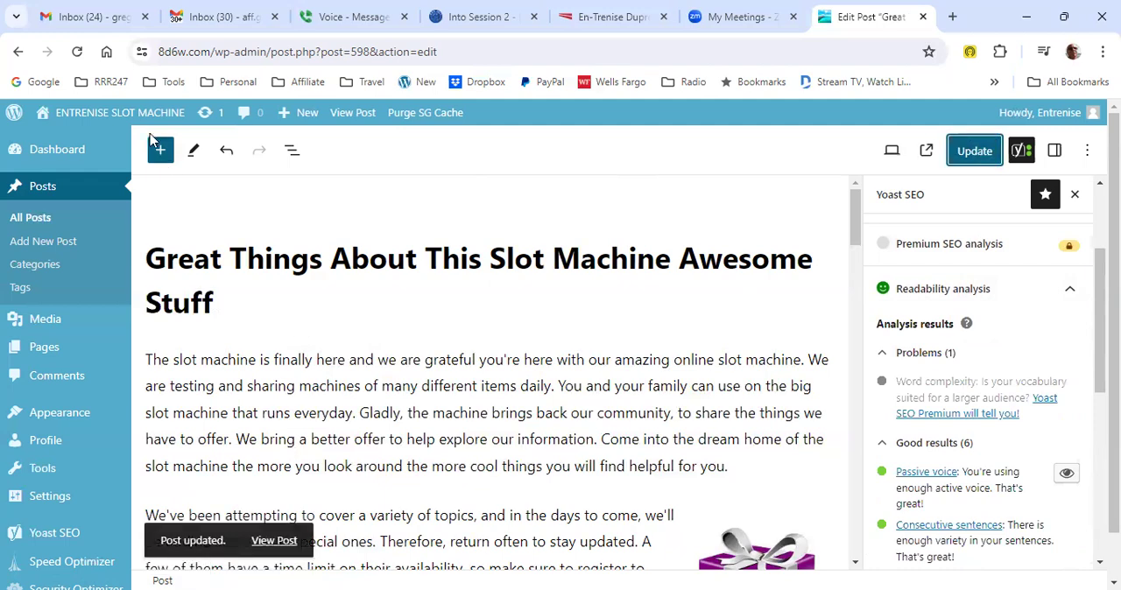
mouse_move(105, 114)
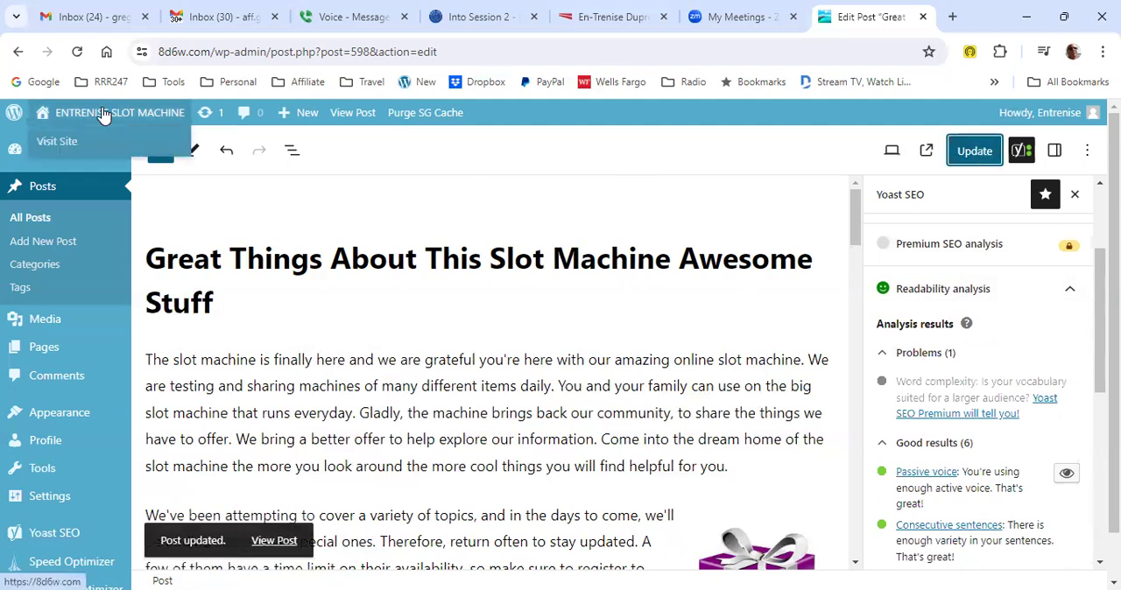
left_click(63, 142)
scroll(565, 315, "down", 2)
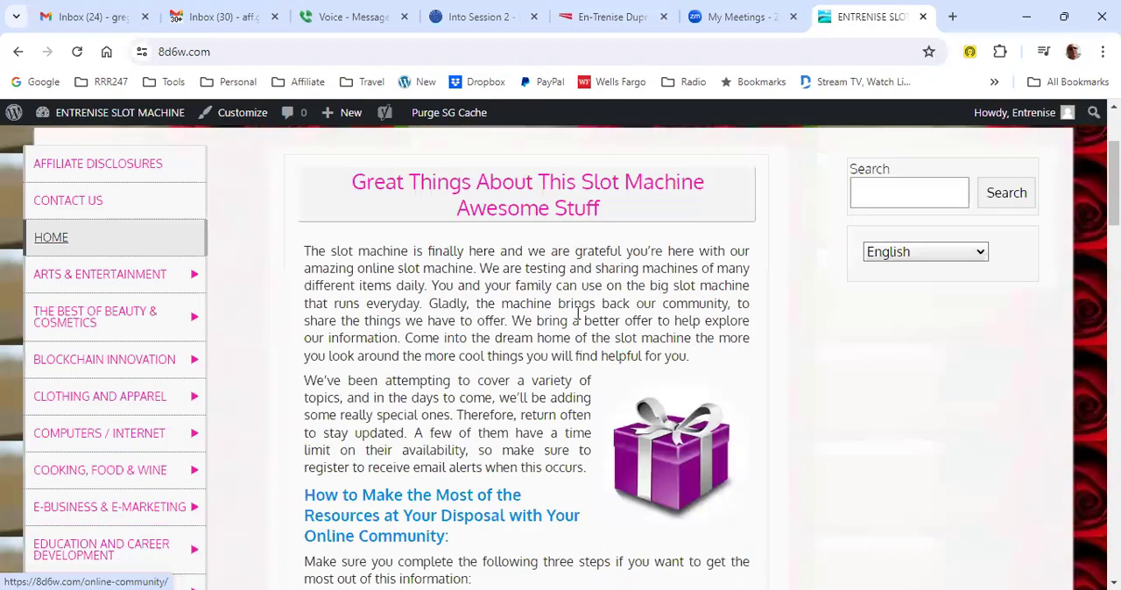
scroll(490, 316, "down", 1)
scroll(510, 300, "up", 3)
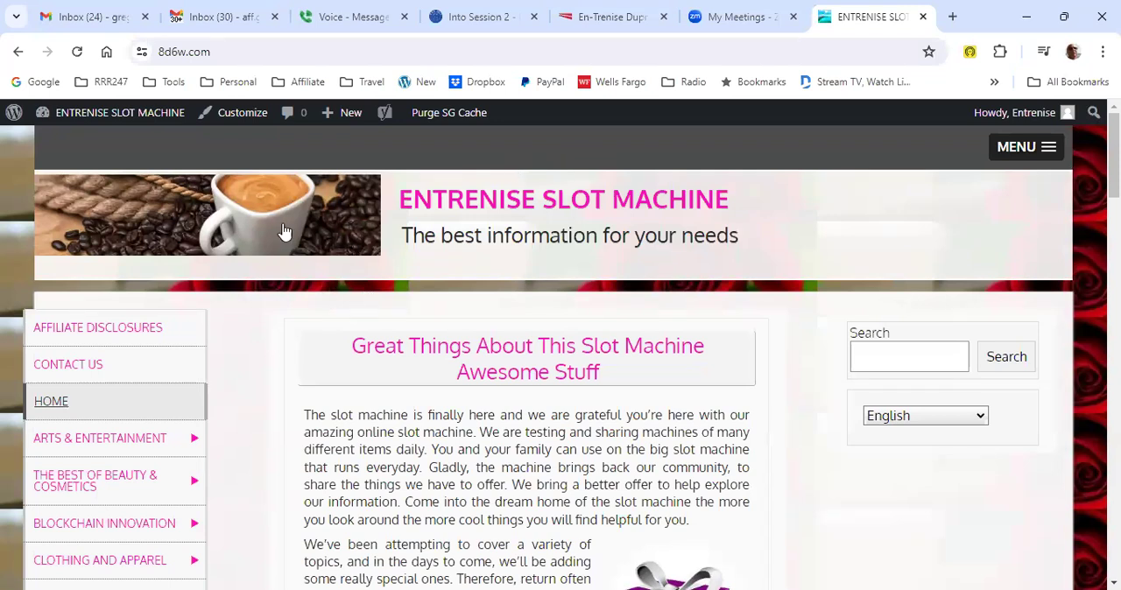
- Open the site's updates from the dashboard and update WordPress to version 6.6
mouse_move(112, 133)
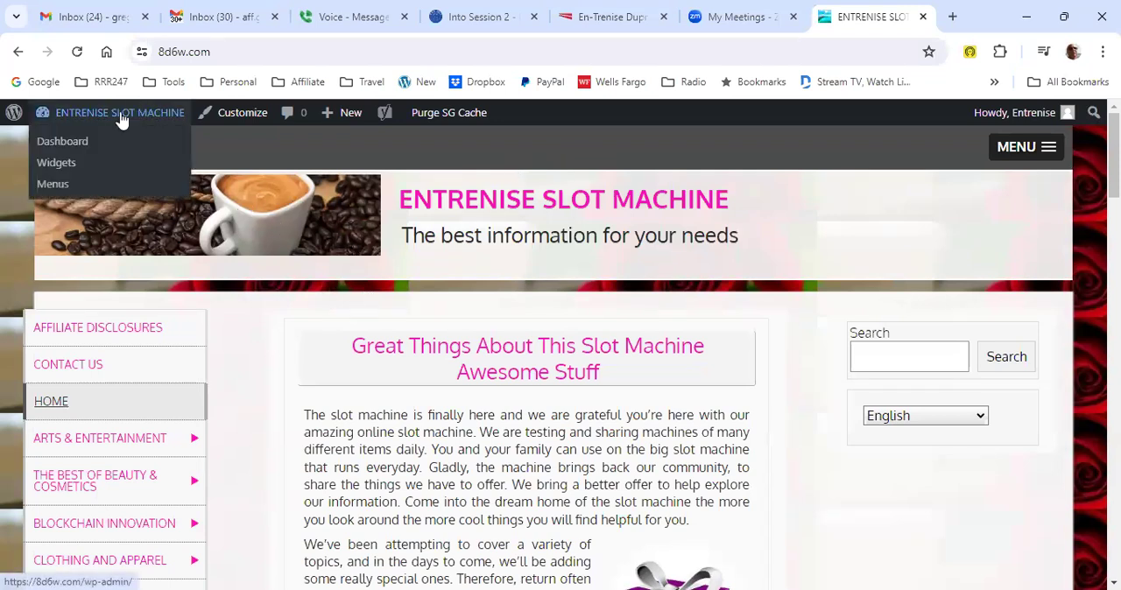
left_click(87, 147)
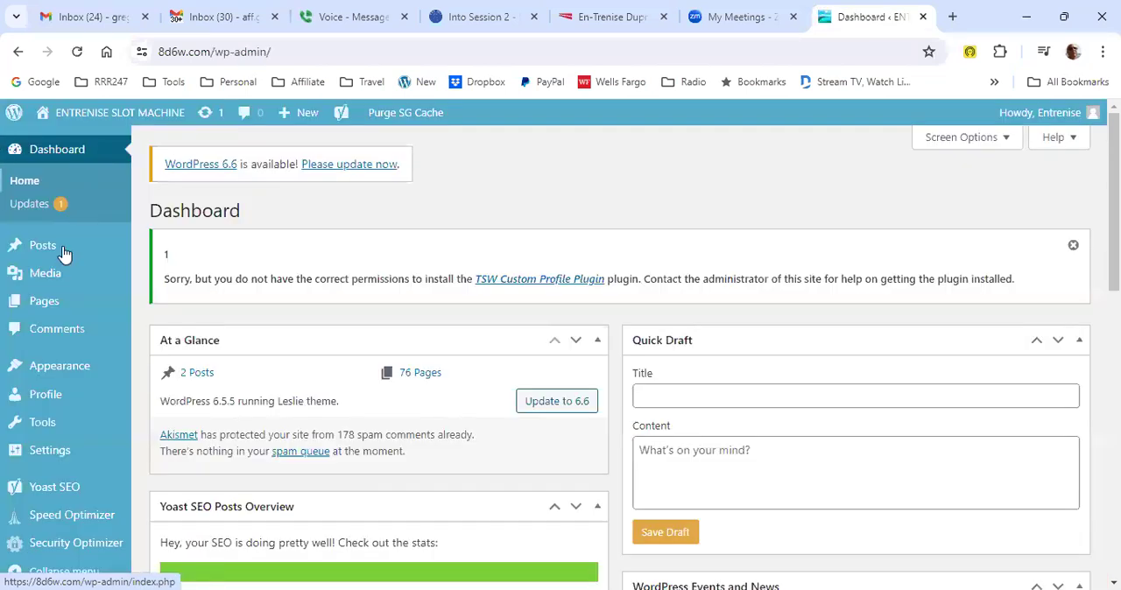
mouse_move(62, 252)
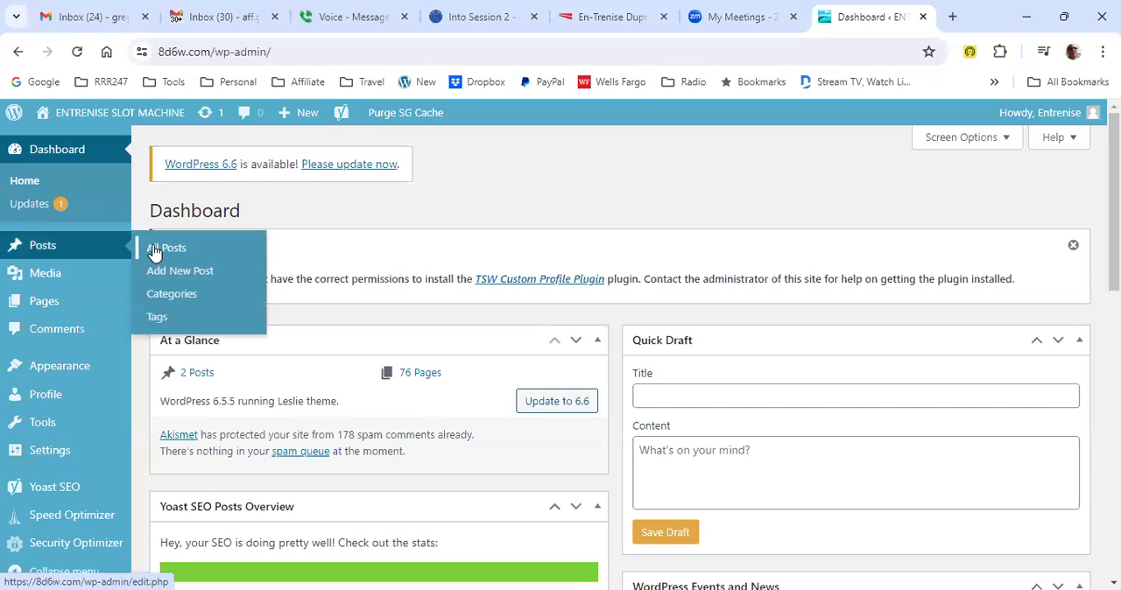
left_click(74, 211)
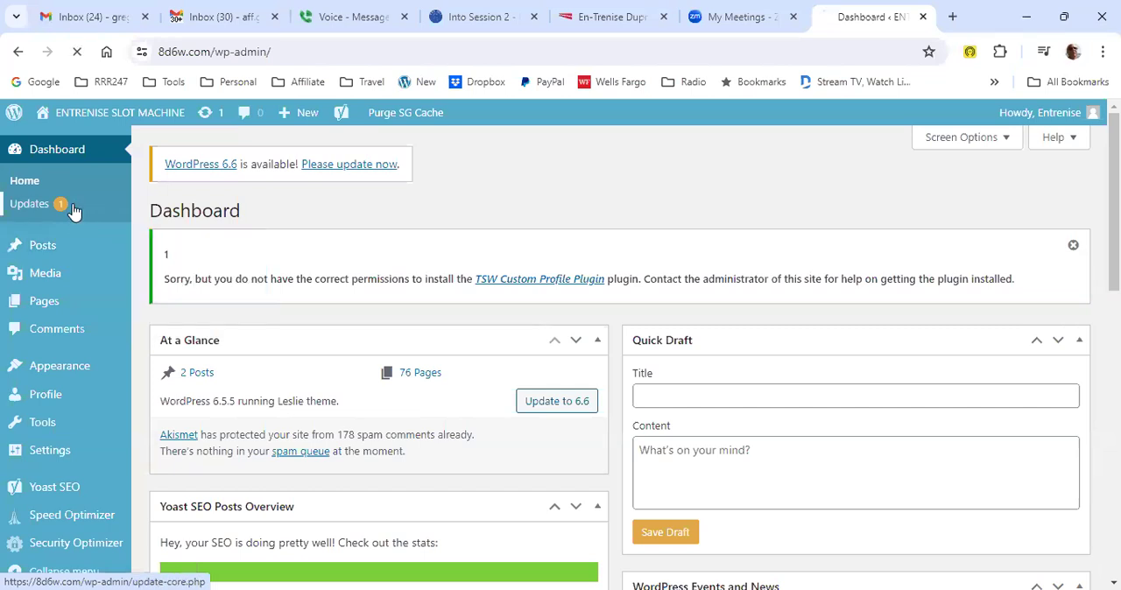
scroll(243, 340, "down", 3)
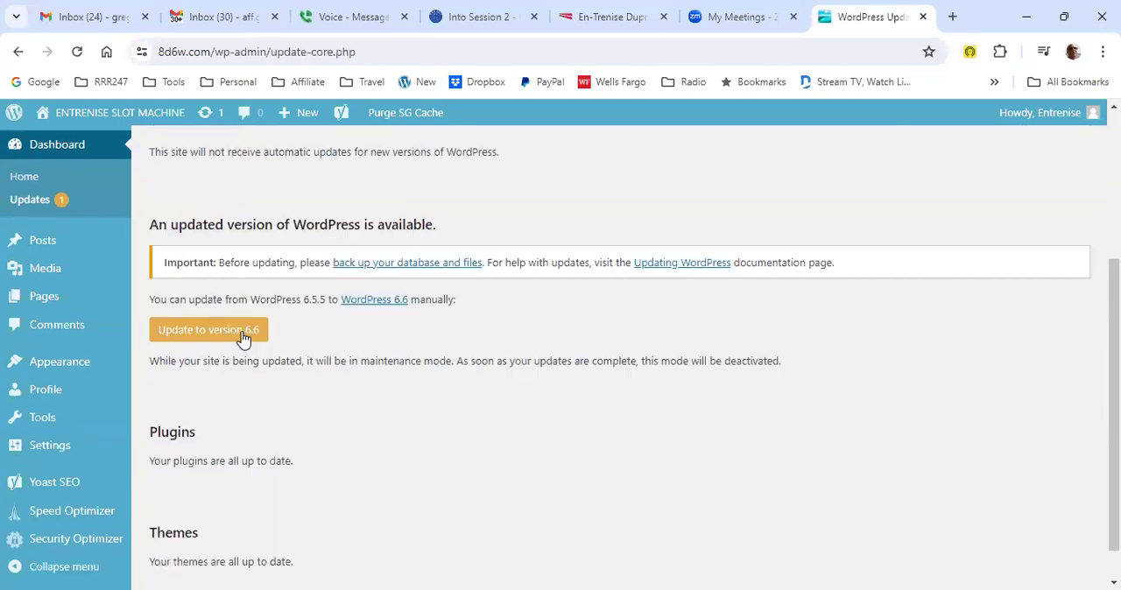
scroll(340, 385, "down", 2)
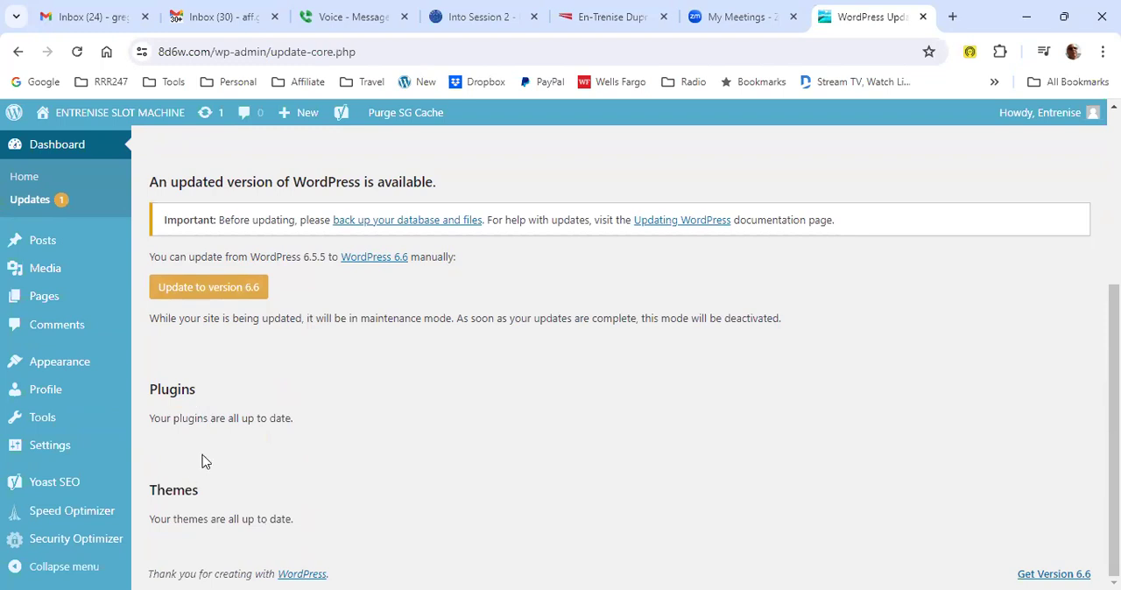
left_click(209, 291)
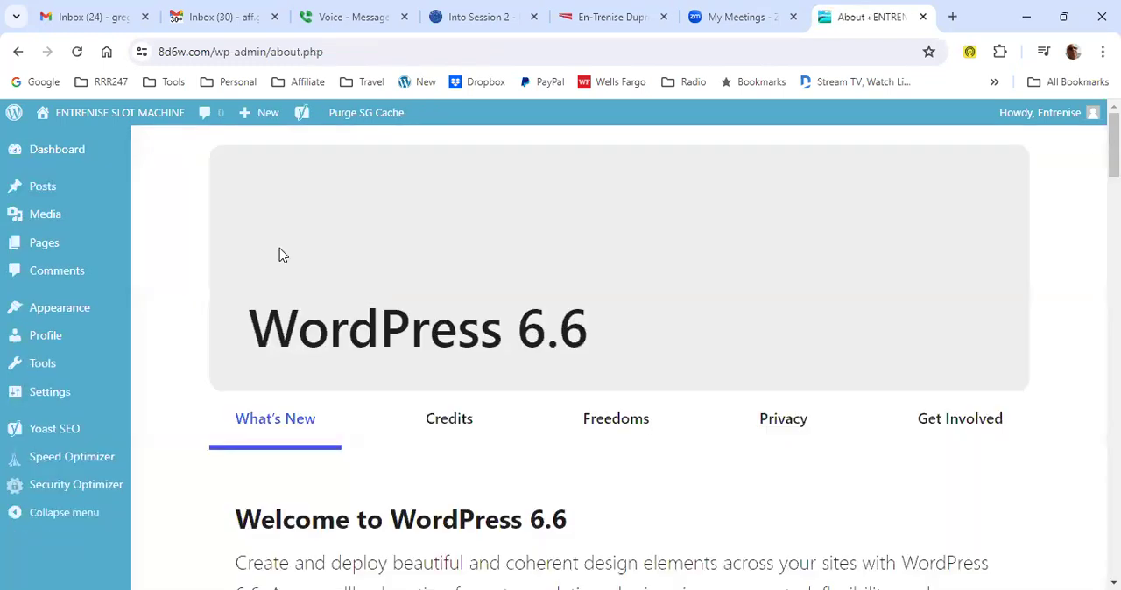
- Look over the dashboard and check the list of all posts
left_click(76, 155)
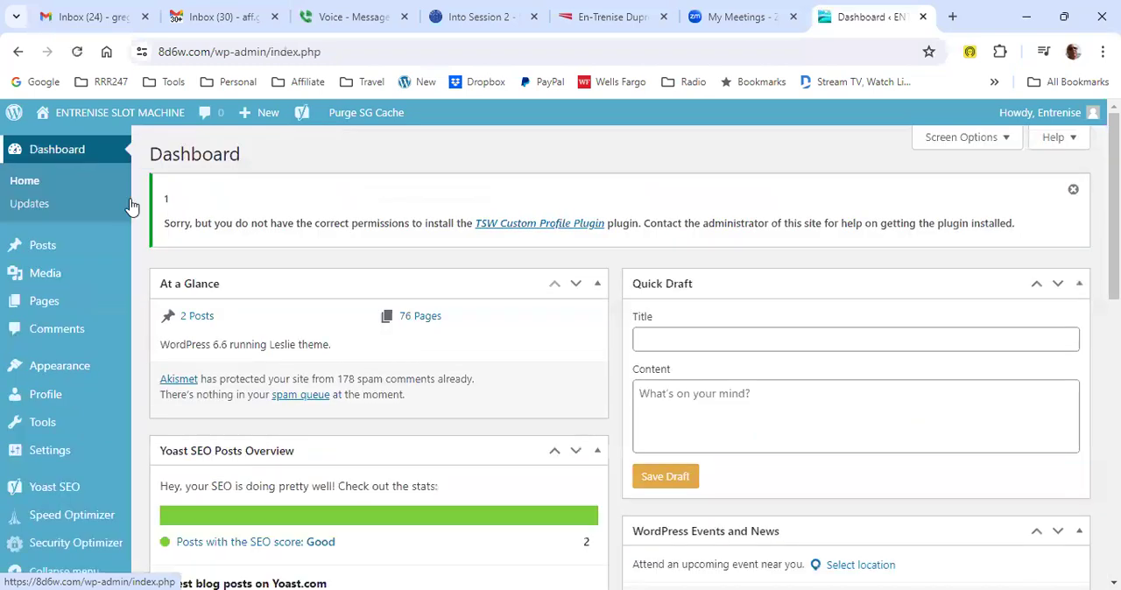
scroll(473, 321, "down", 2)
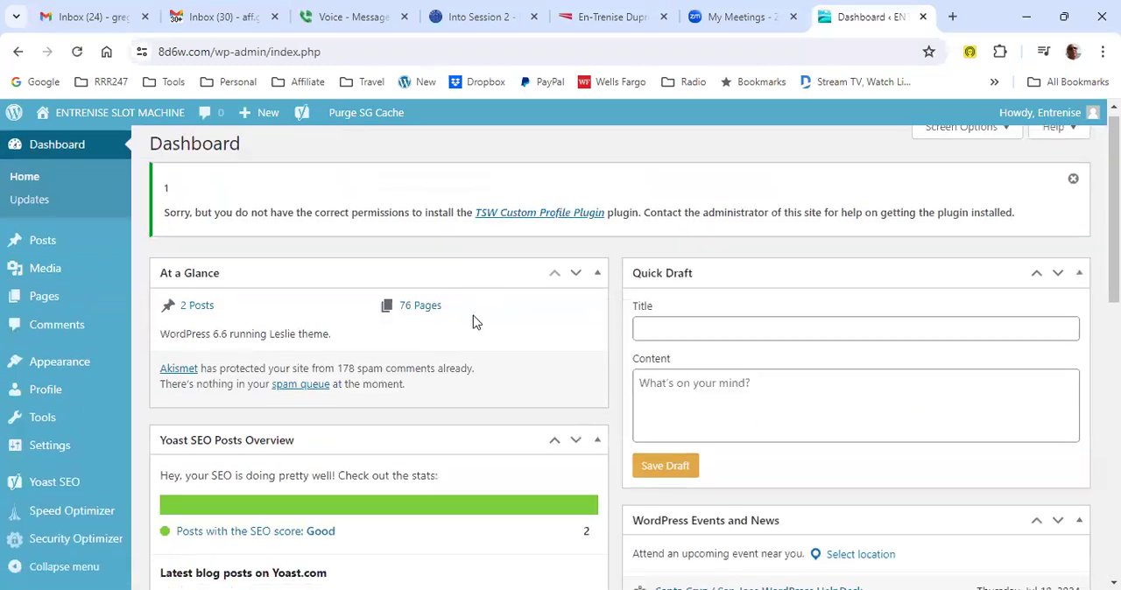
scroll(435, 338, "up", 2)
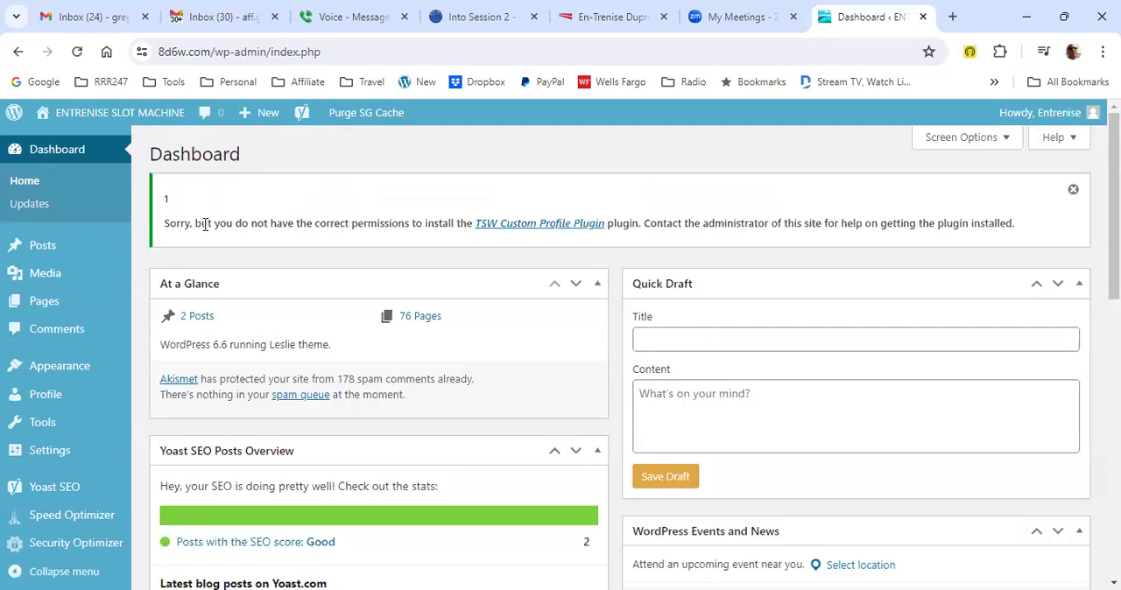
mouse_move(52, 247)
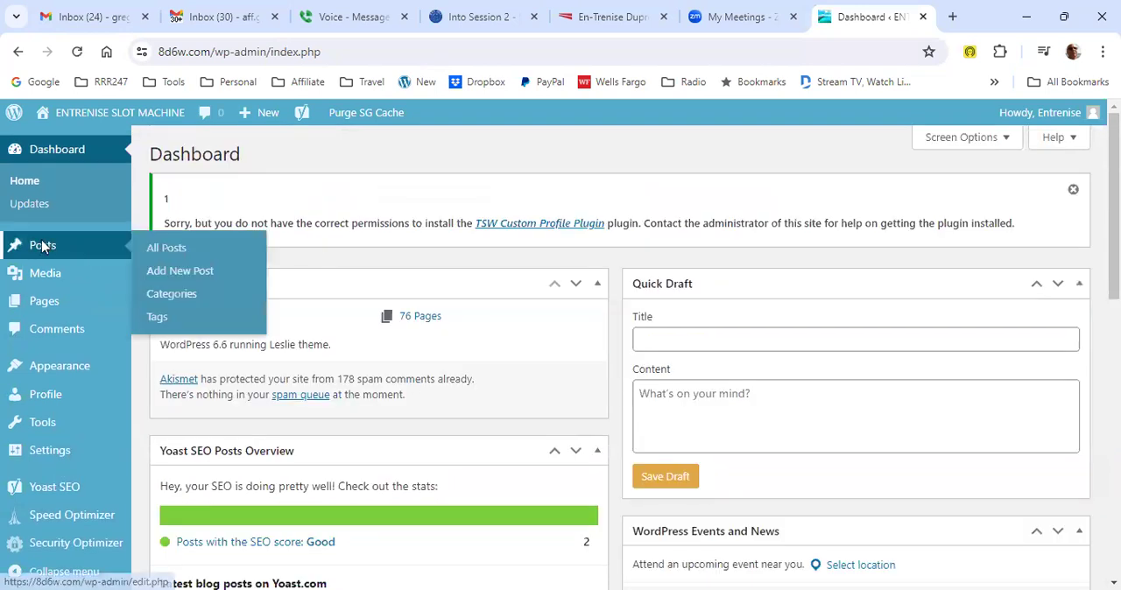
left_click(160, 249)
mouse_move(230, 387)
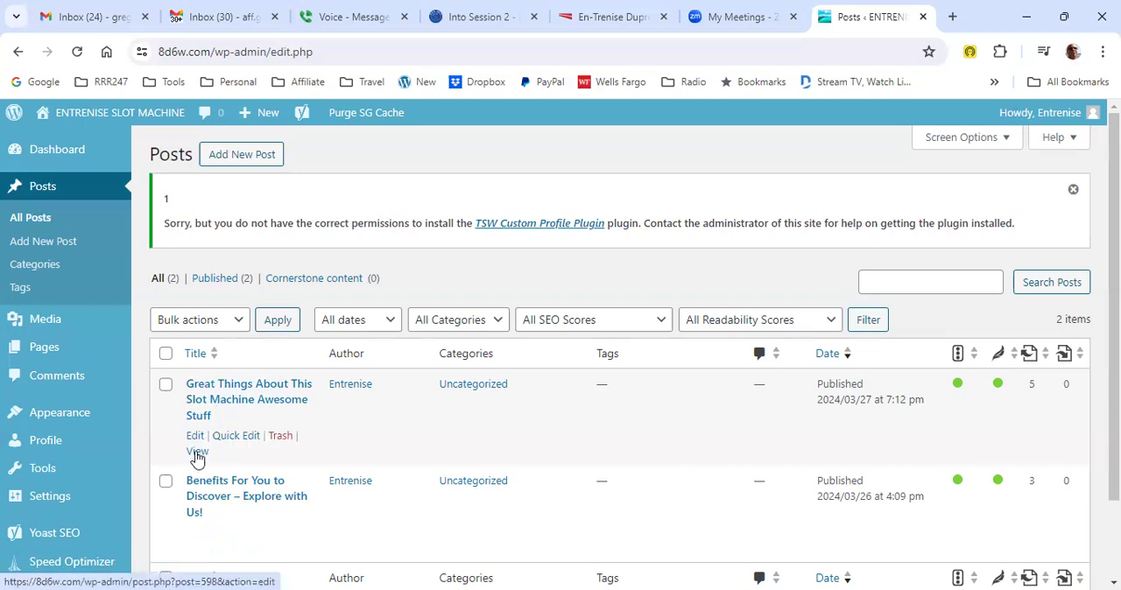
- Open the post "Great Things About This Slot Machine Awesome Stuff" for editing from the list of all posts
left_click(70, 155)
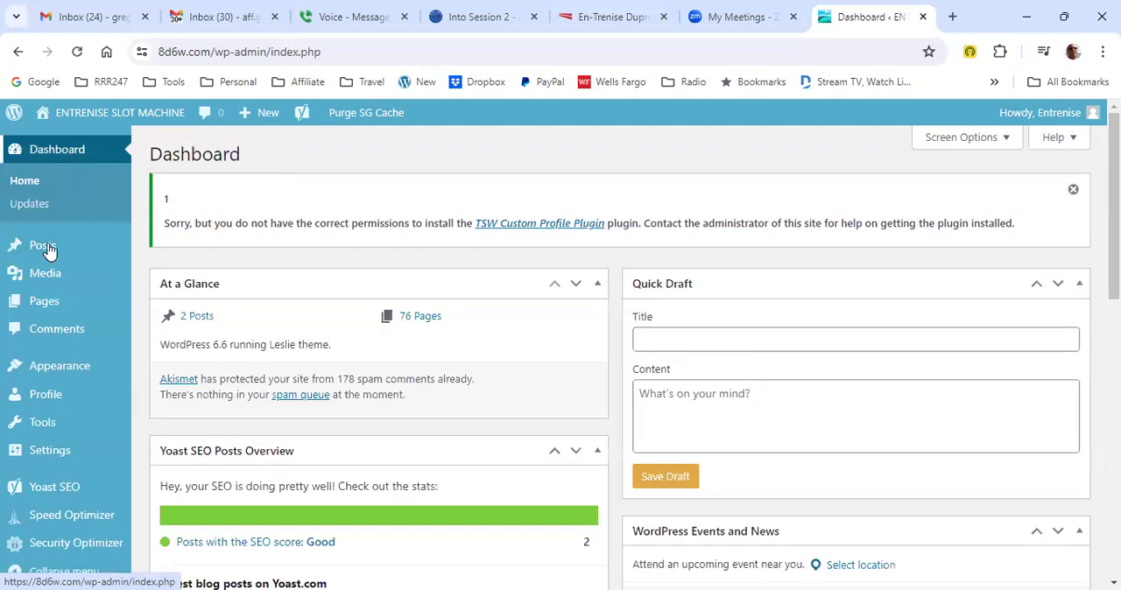
mouse_move(48, 250)
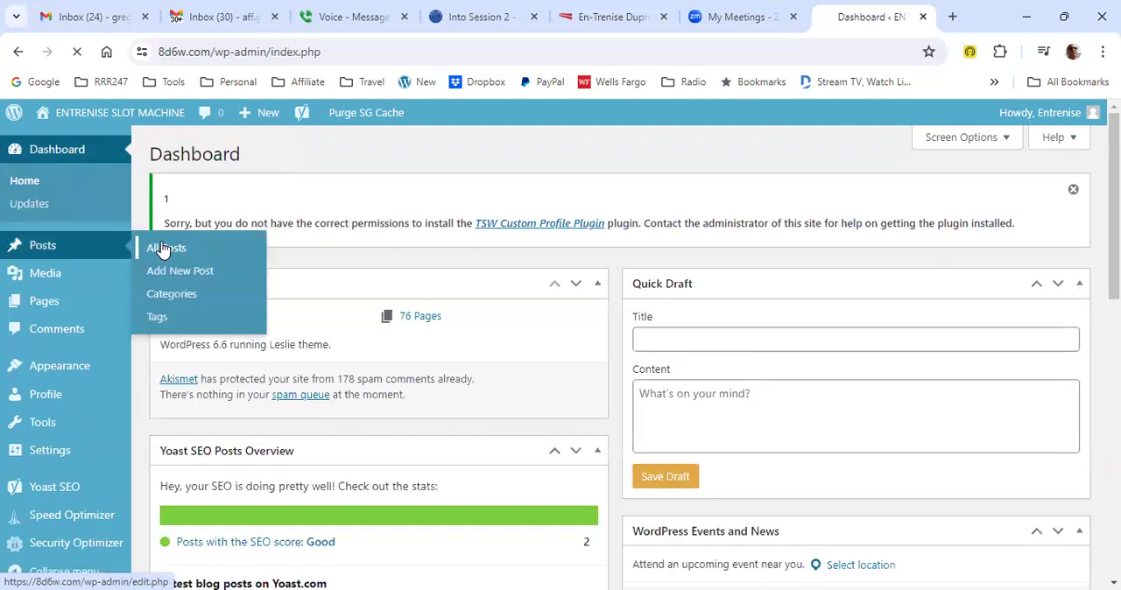
left_click(163, 249)
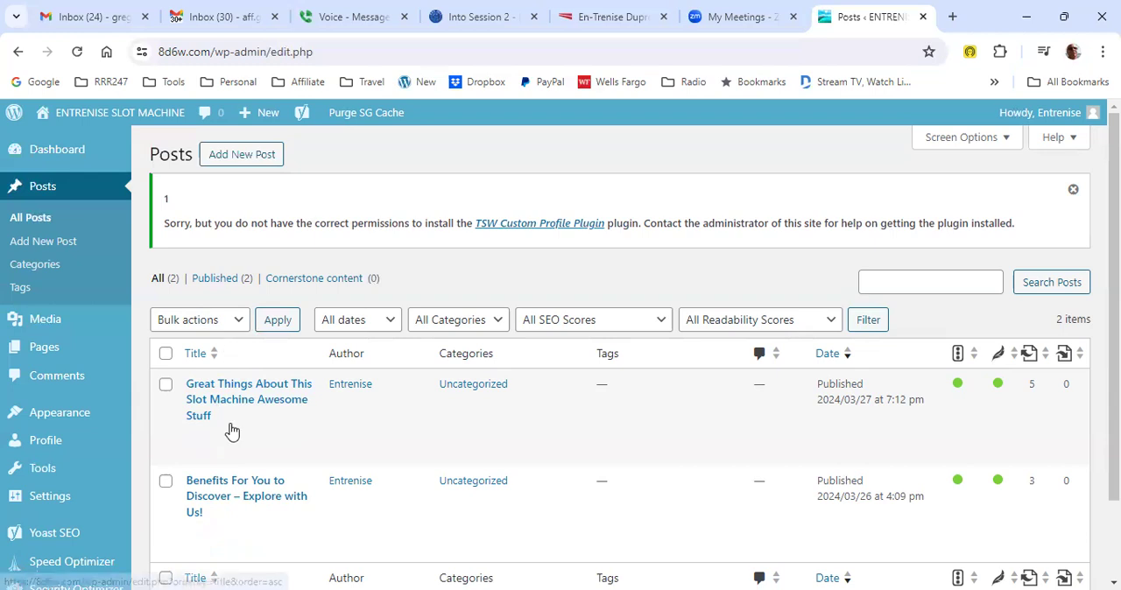
scroll(296, 473, "down", 2)
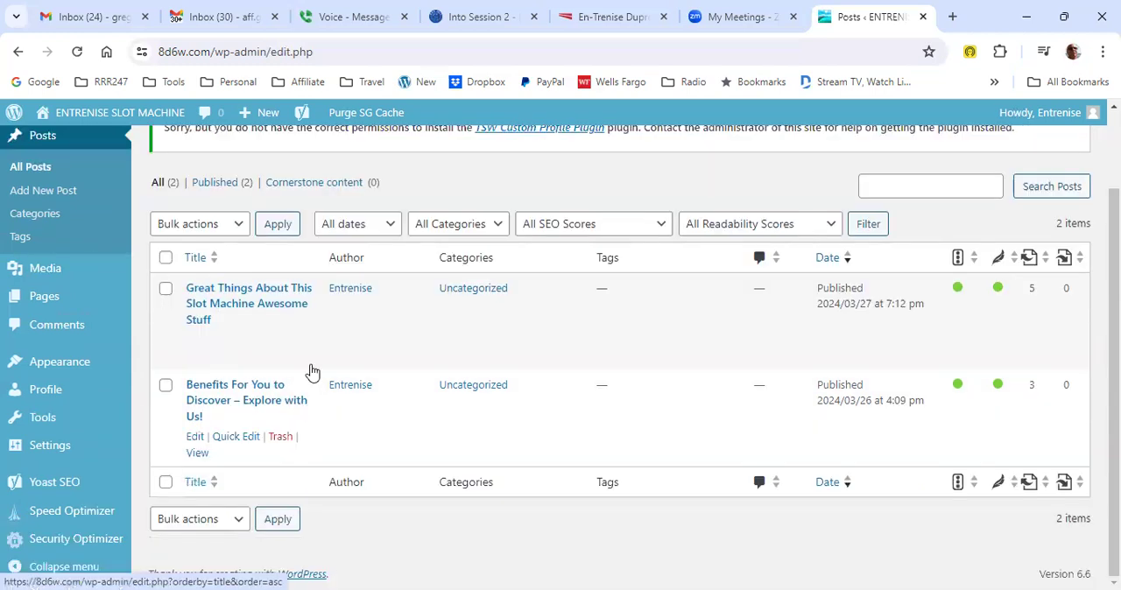
scroll(237, 389, "up", 1)
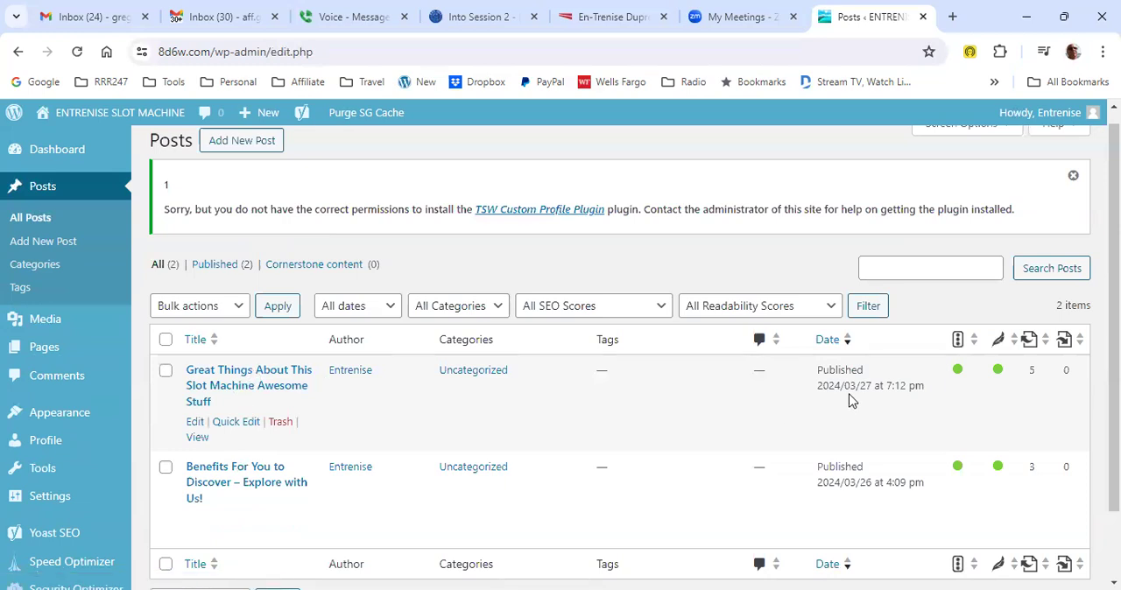
scroll(839, 405, "down", 1)
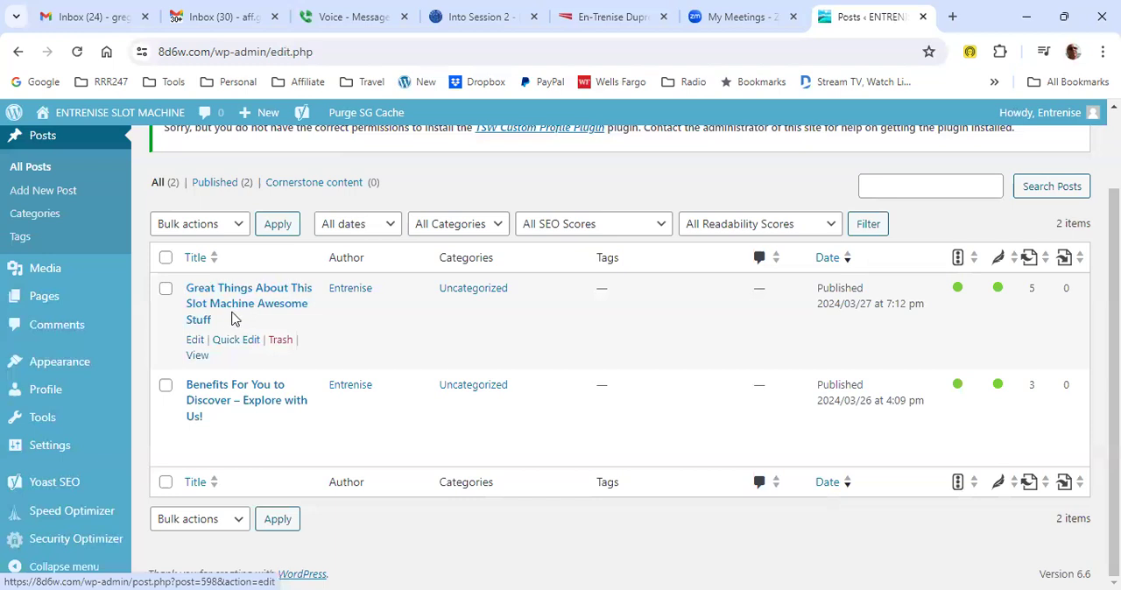
left_click(194, 341)
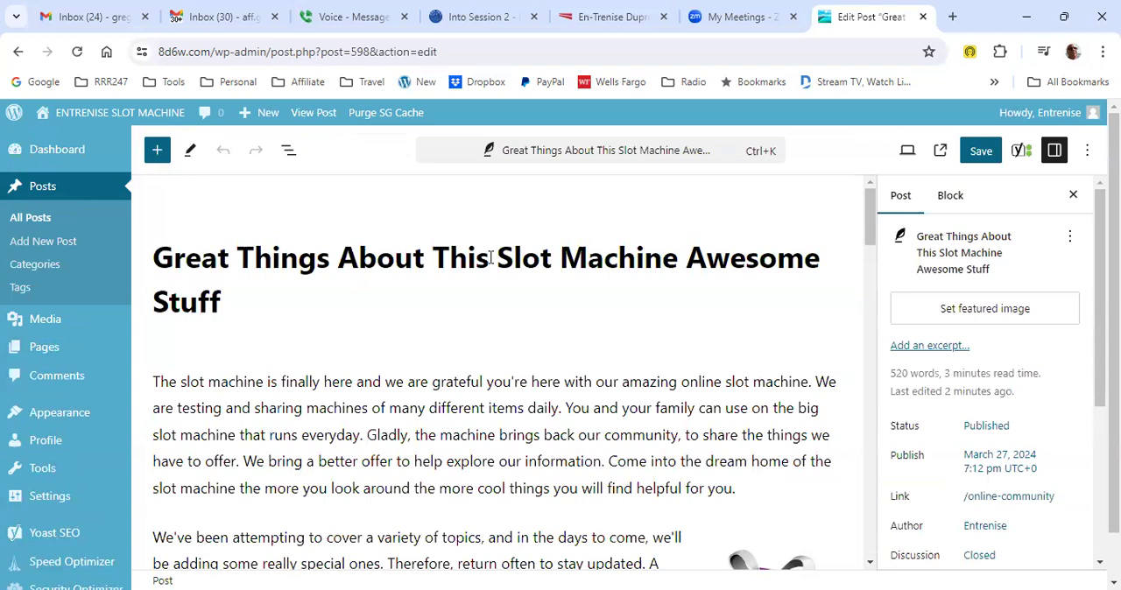
- Review the slot machine post's opening paragraphs and the options available in the updated editor
scroll(621, 294, "down", 3)
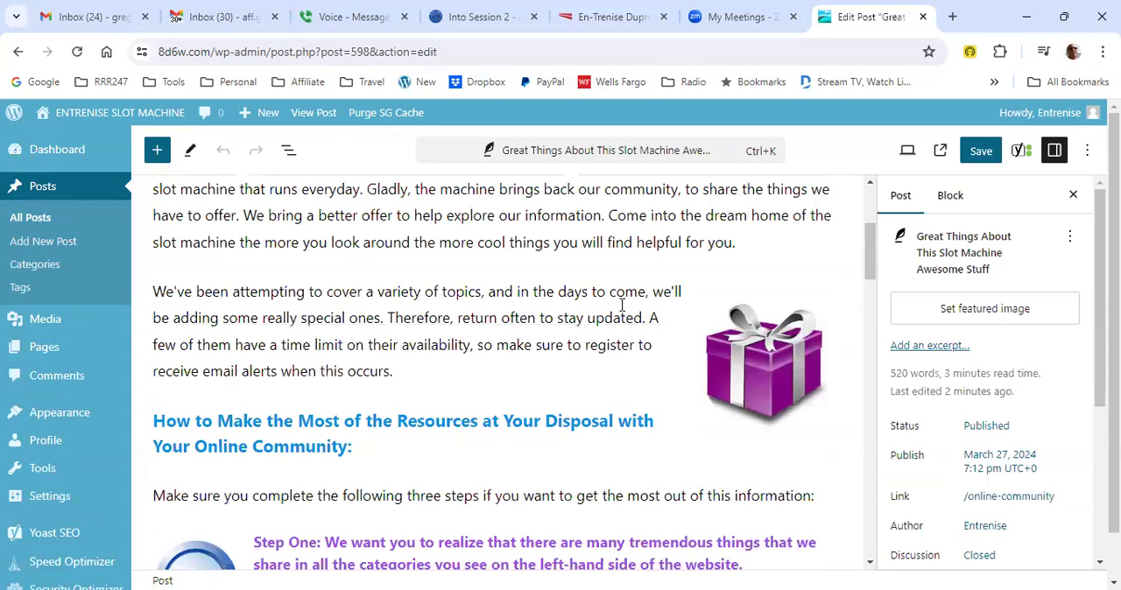
scroll(773, 235, "up", 3)
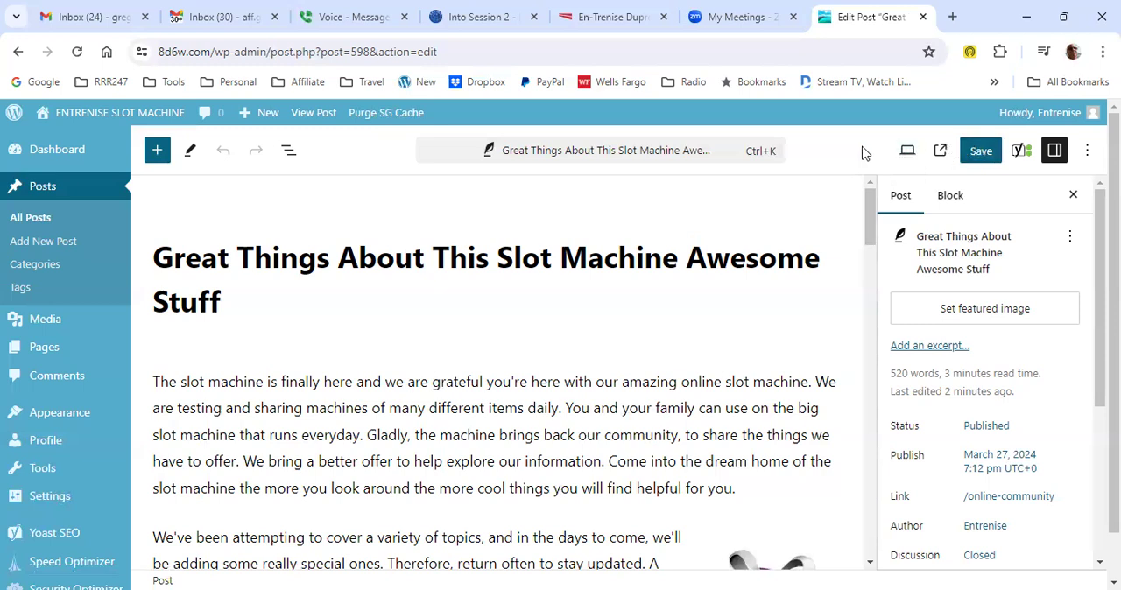
right_click(600, 155)
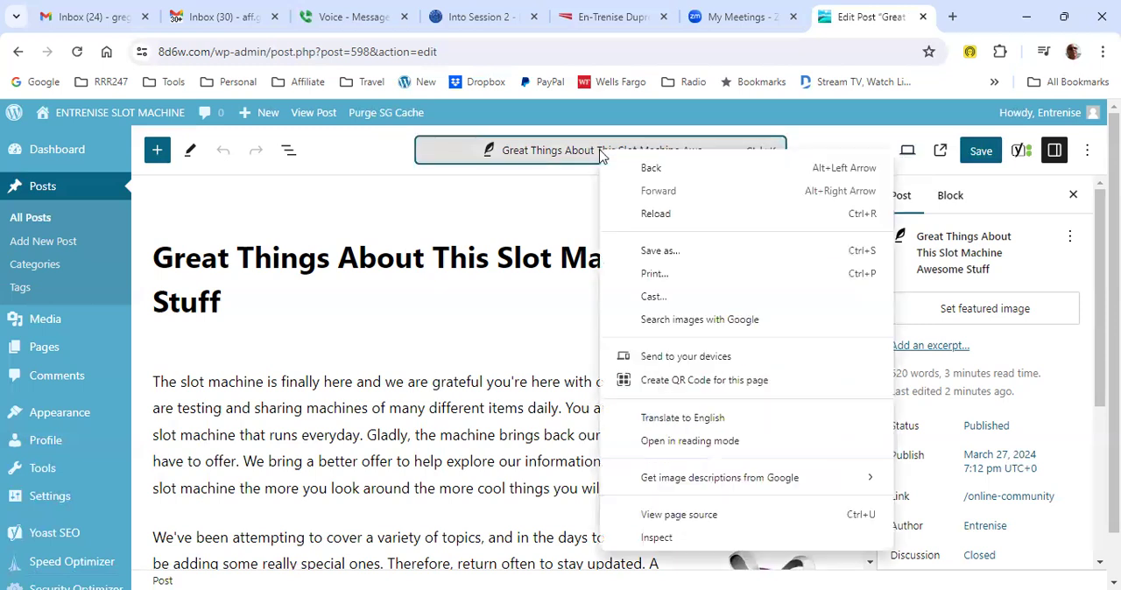
left_click(534, 191)
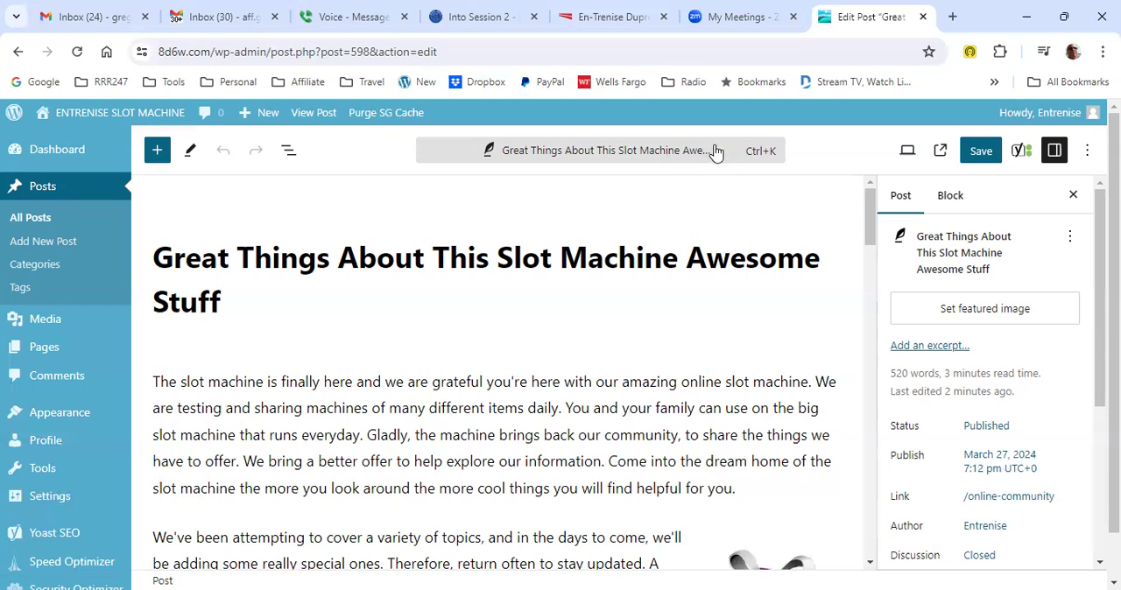
left_click(981, 153)
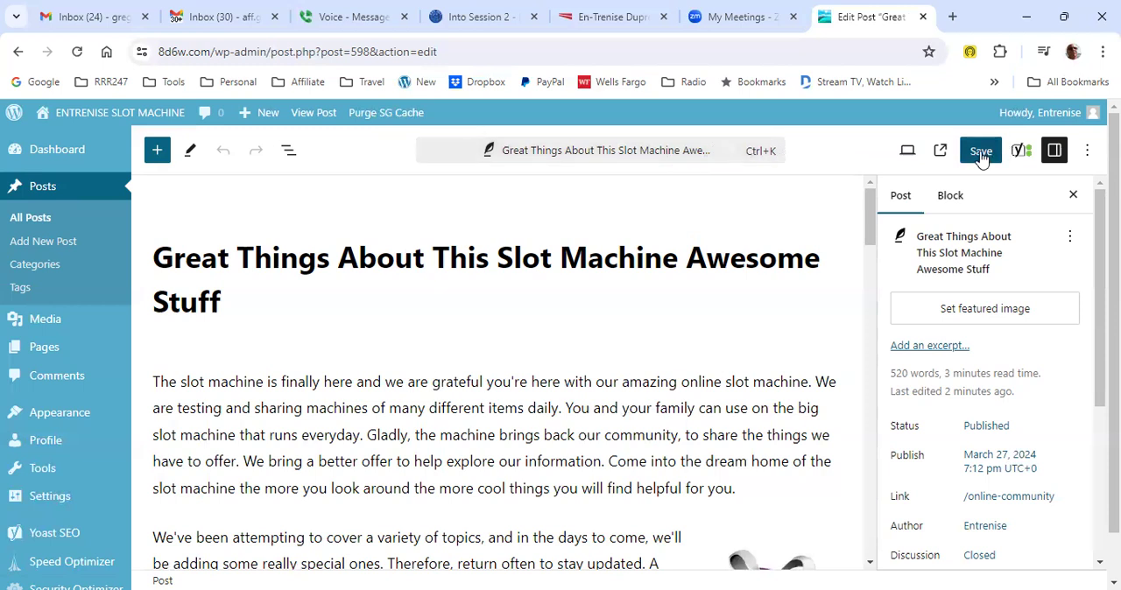
- Visit the live site, view the slot machine post there and reopen it for editing from its end
mouse_move(104, 115)
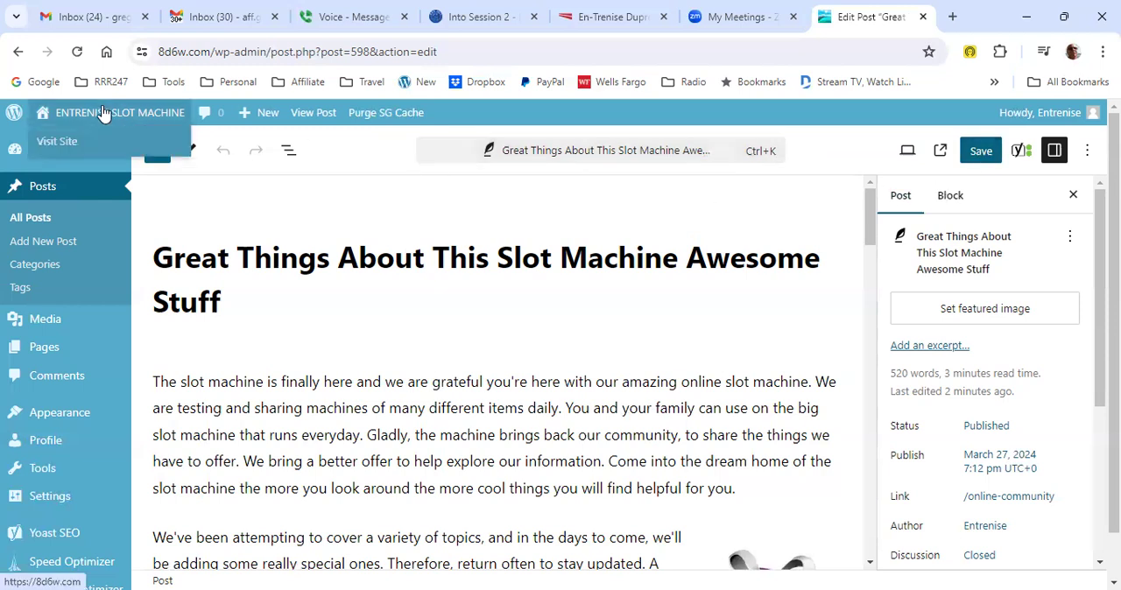
left_click(51, 146)
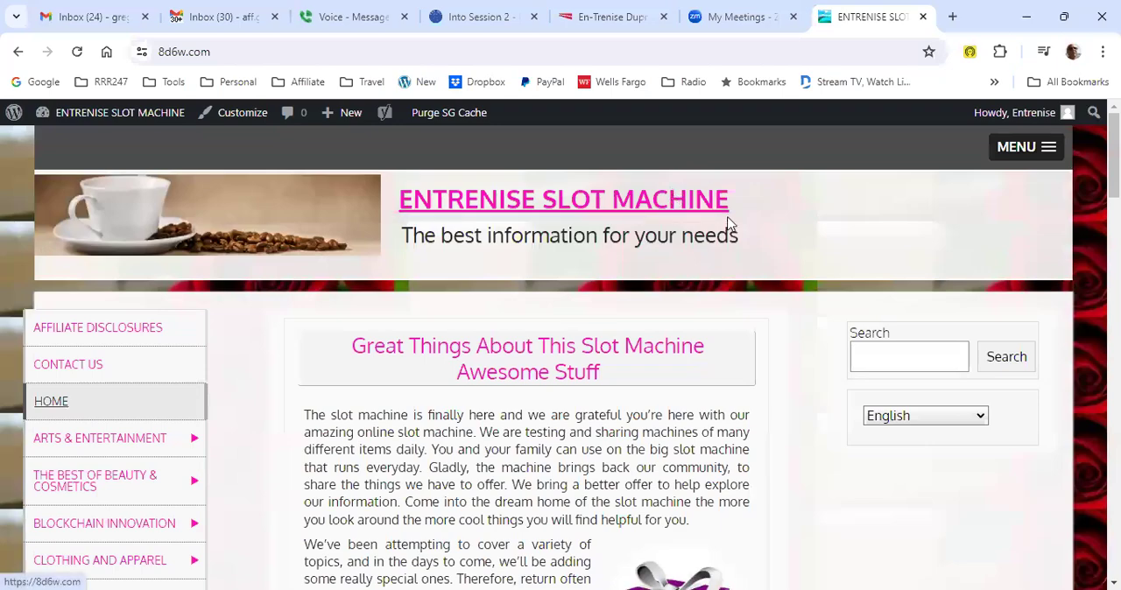
scroll(608, 353, "down", 7)
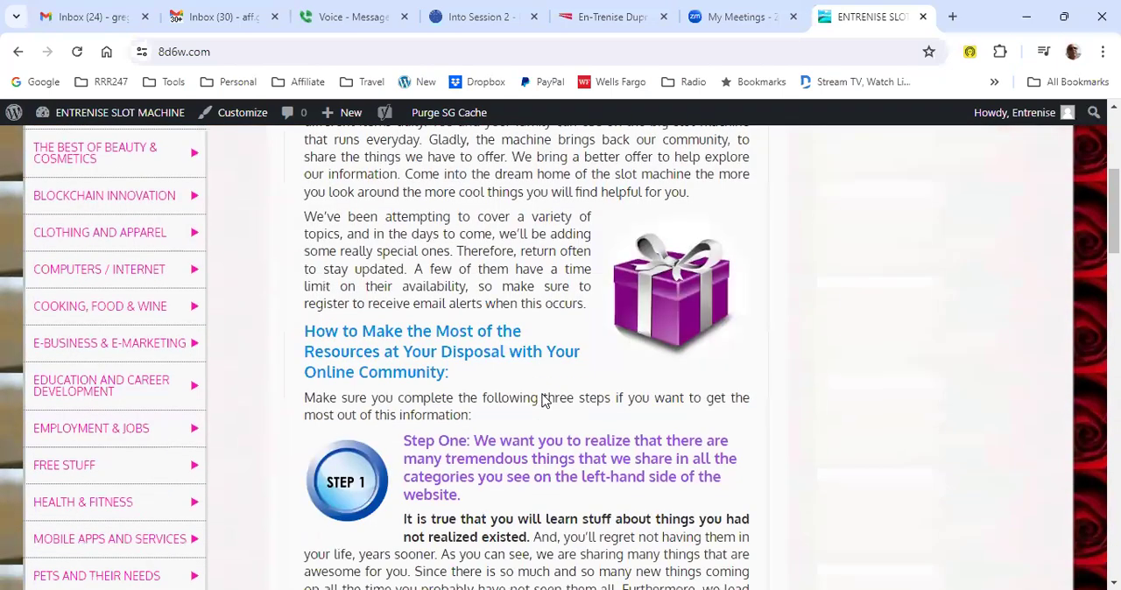
scroll(543, 401, "down", 6)
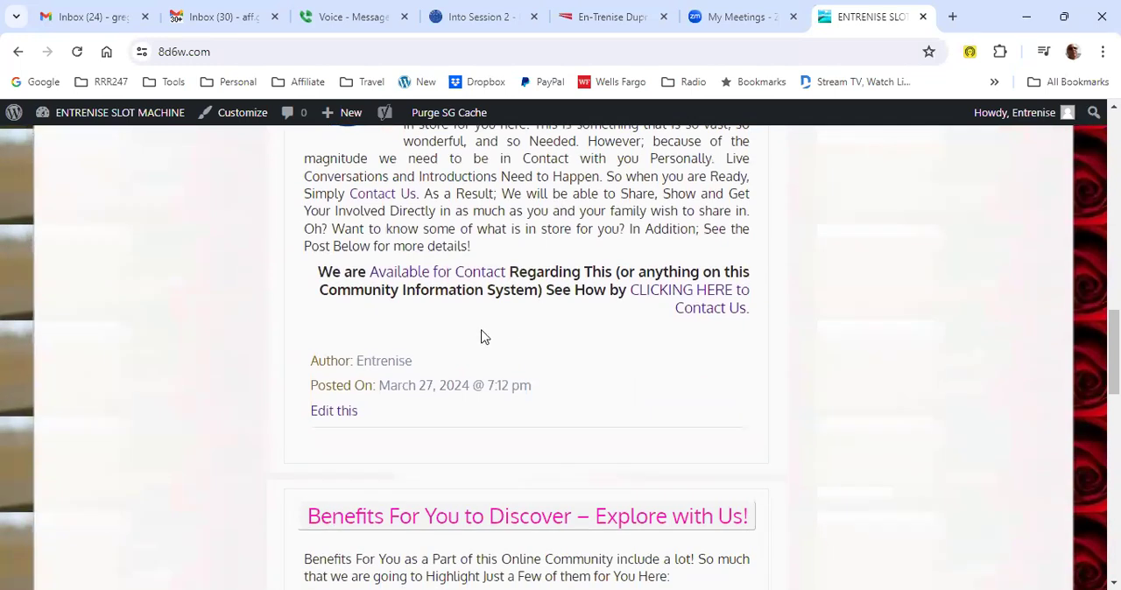
left_click(330, 414)
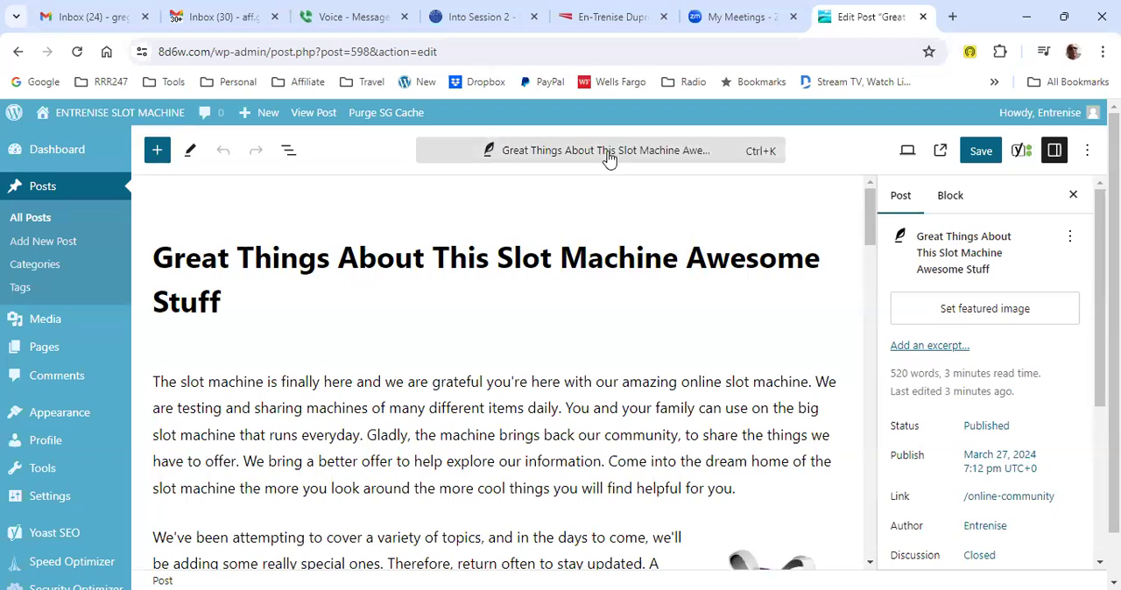
right_click(492, 156)
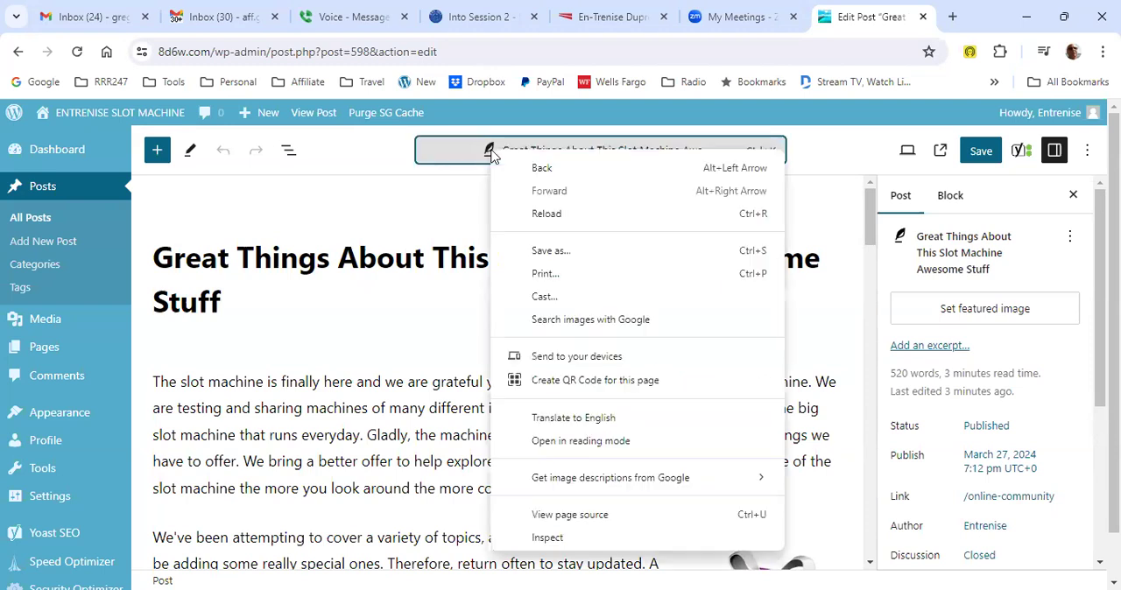
left_click(459, 154)
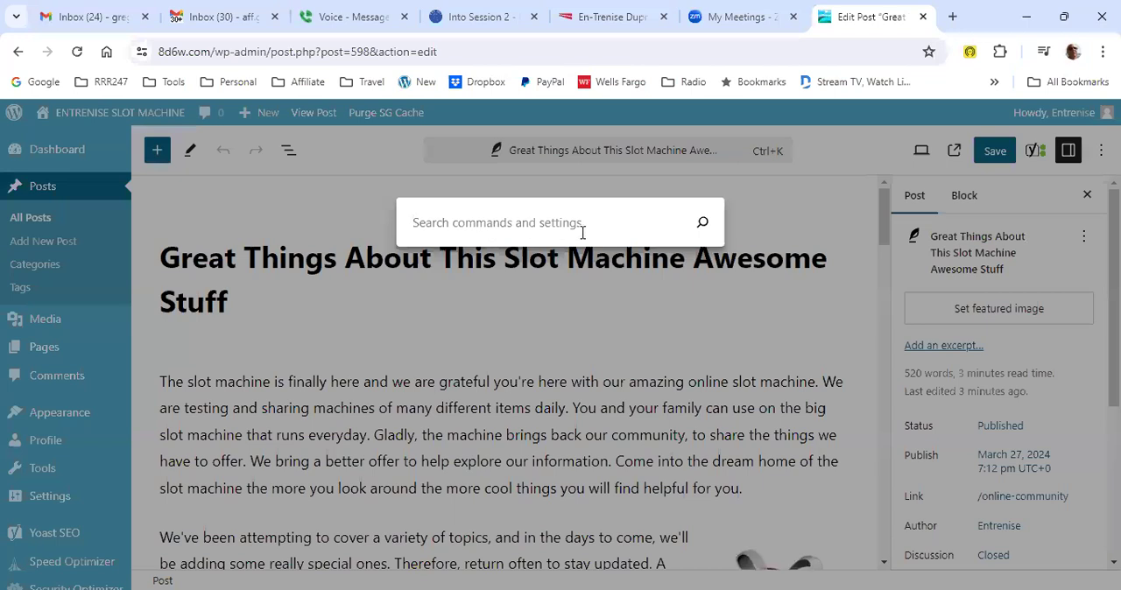
left_click(597, 150)
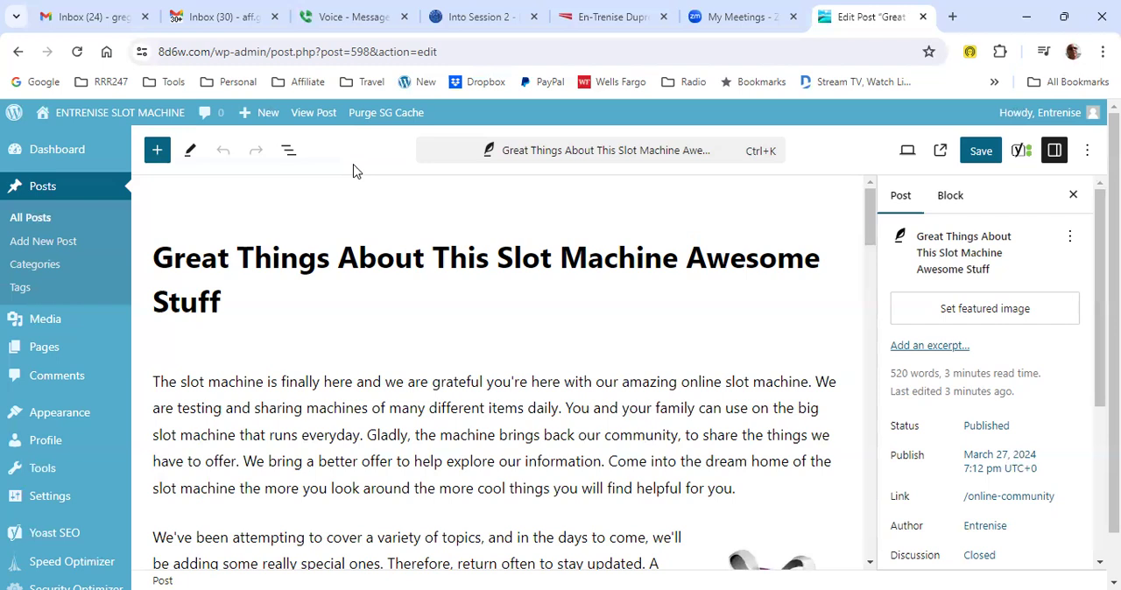
- Select the post's first paragraph, save the post and open the editor's command search for that paragraph
left_click(346, 383)
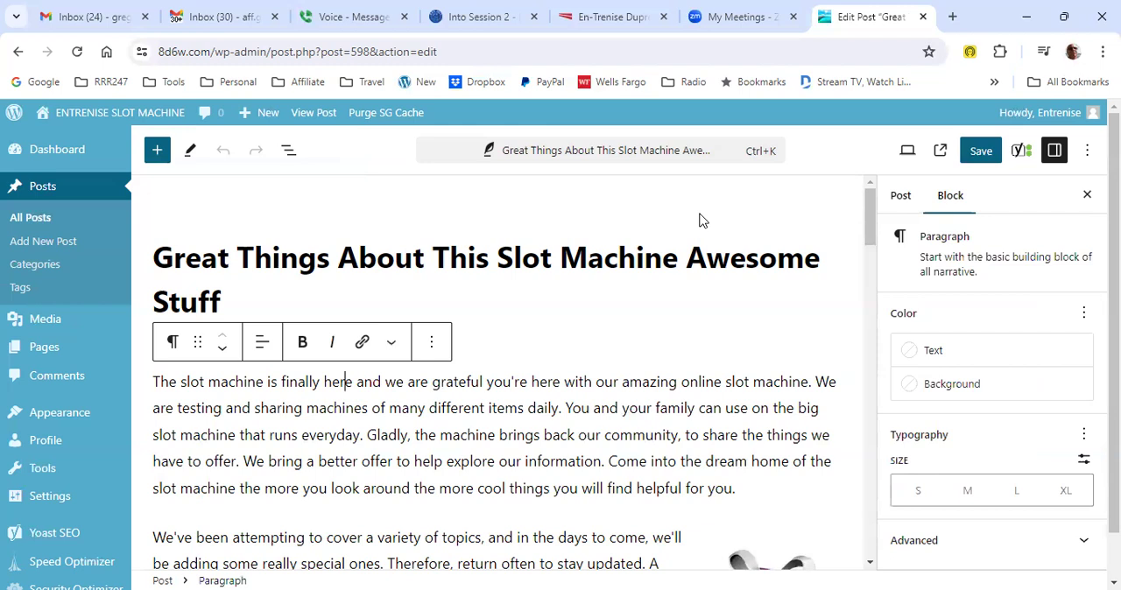
left_click(981, 151)
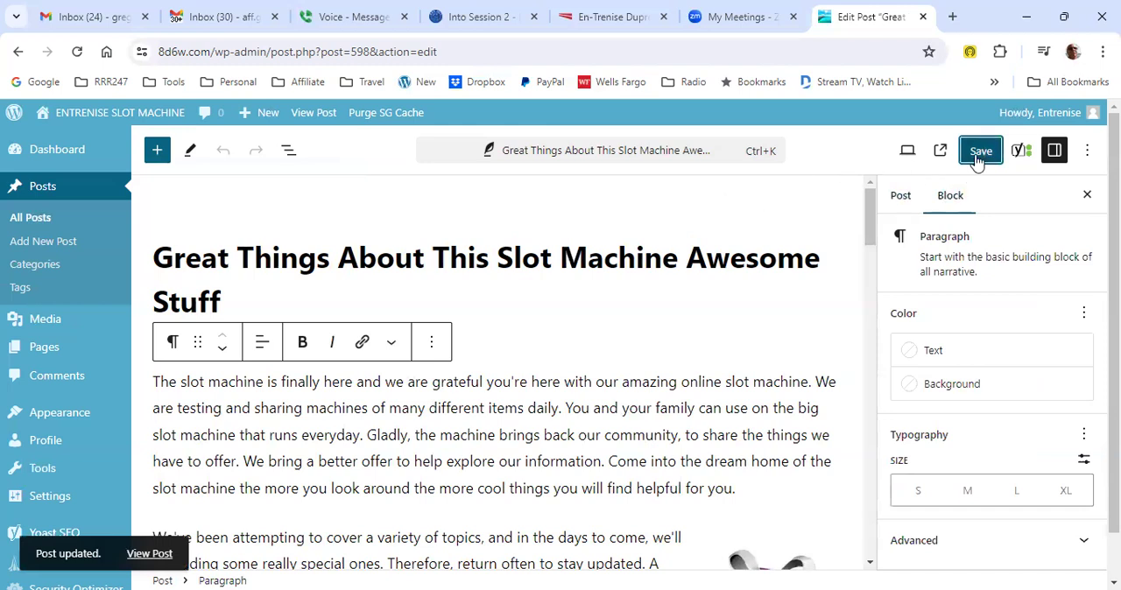
scroll(980, 157, "down", 1)
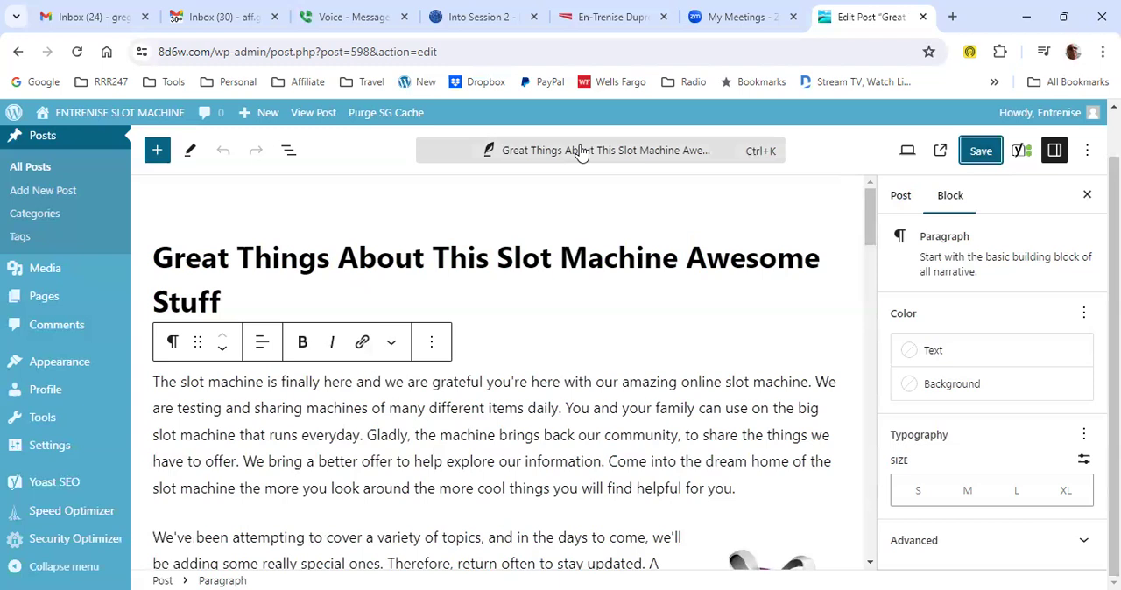
left_click(579, 150)
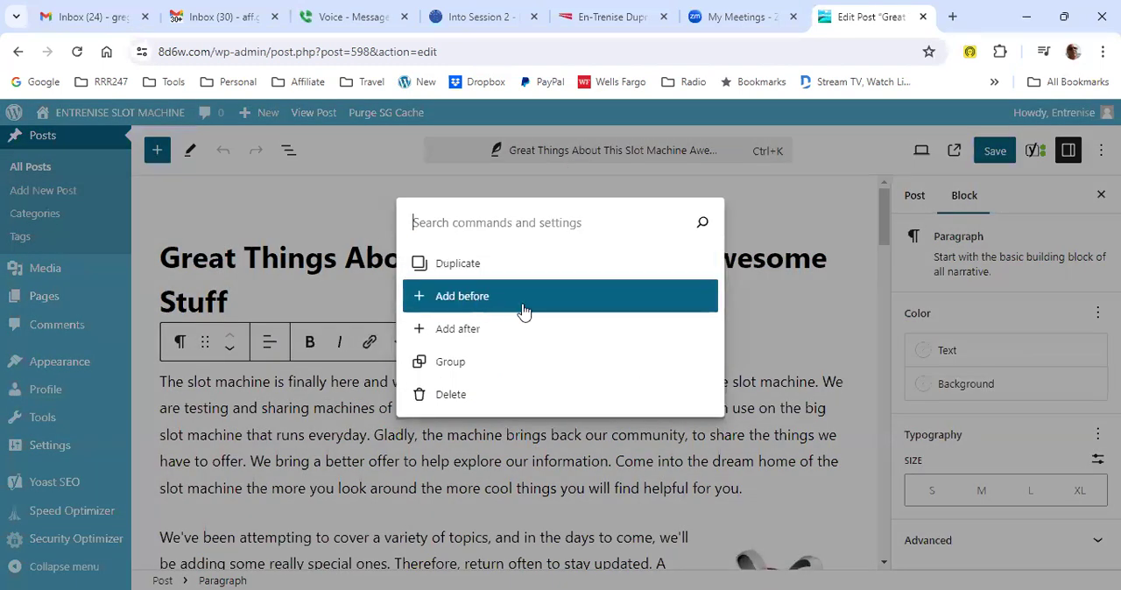
- Dismiss the command search, visit the live site and look through the slot machine post down to its end
left_click(762, 201)
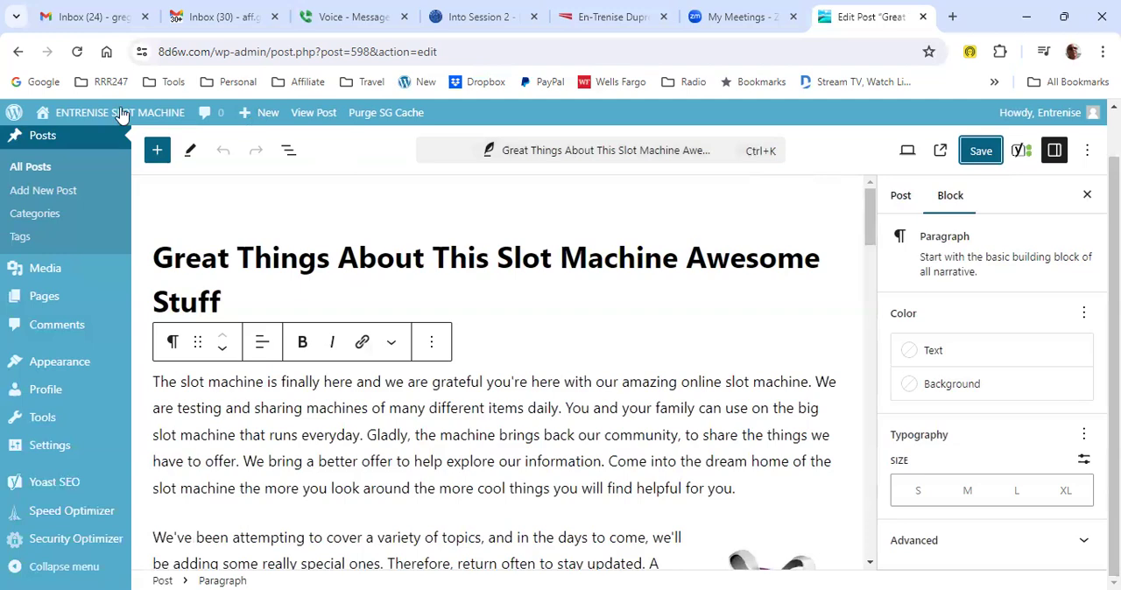
mouse_move(121, 115)
left_click(57, 143)
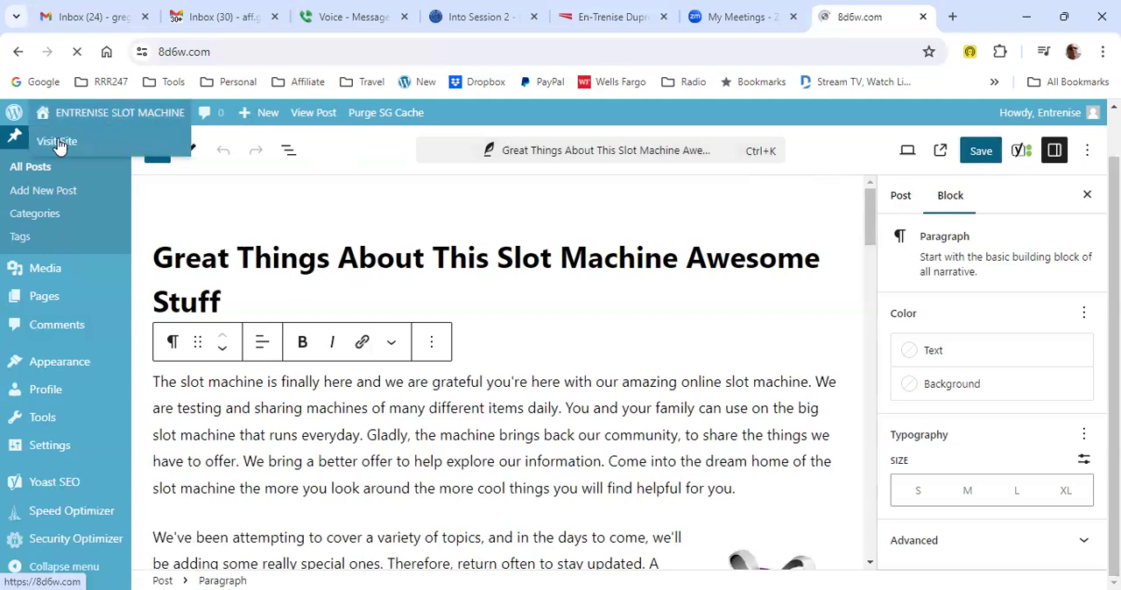
scroll(330, 276, "down", 5)
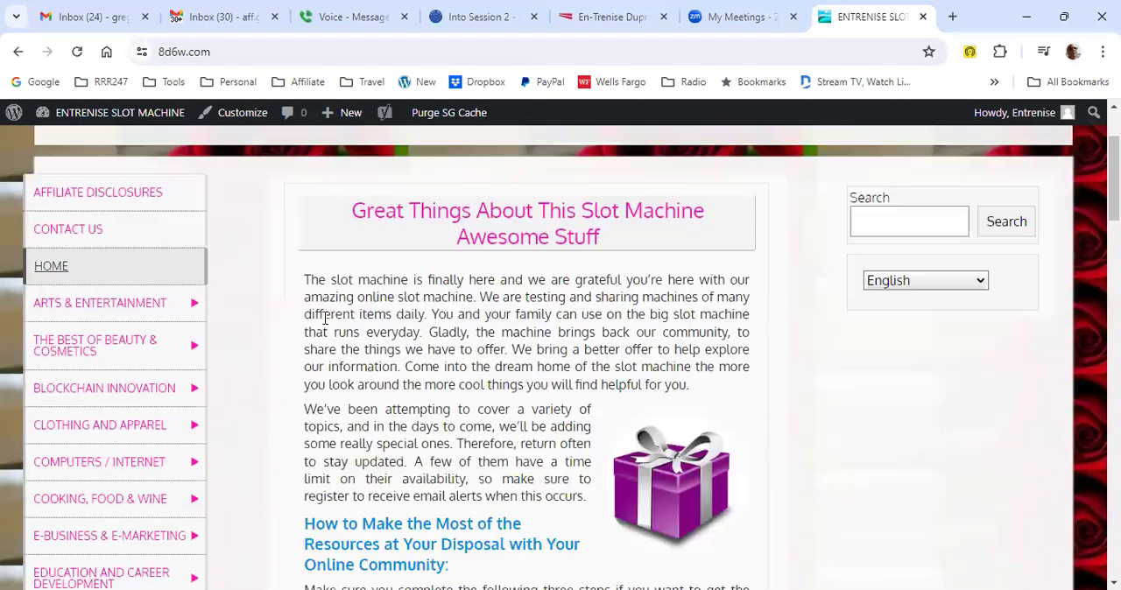
scroll(388, 376, "down", 8)
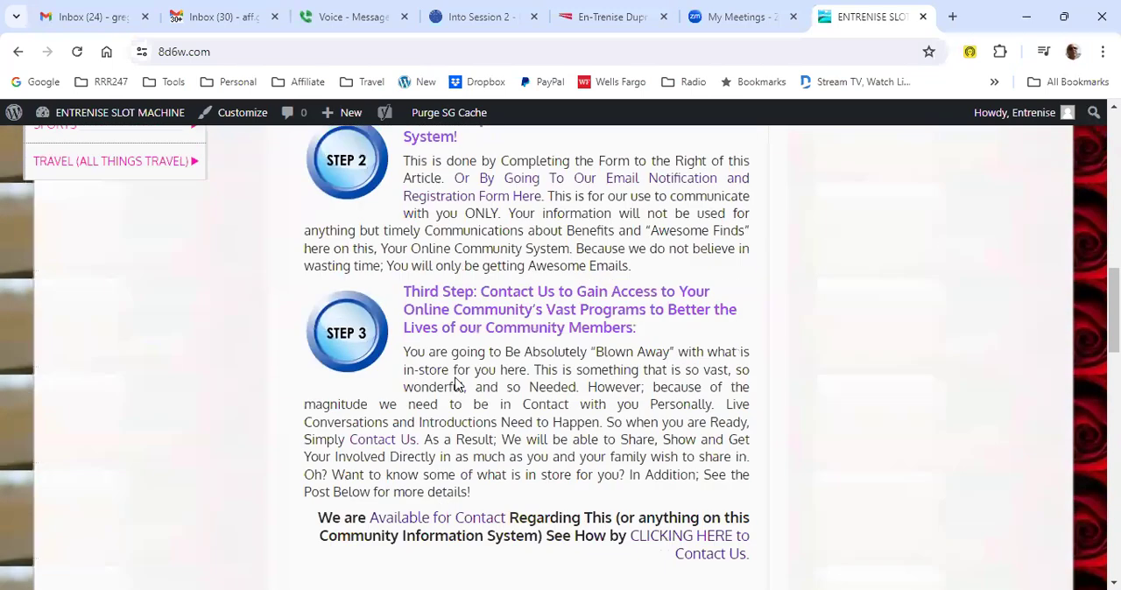
scroll(456, 385, "down", 1)
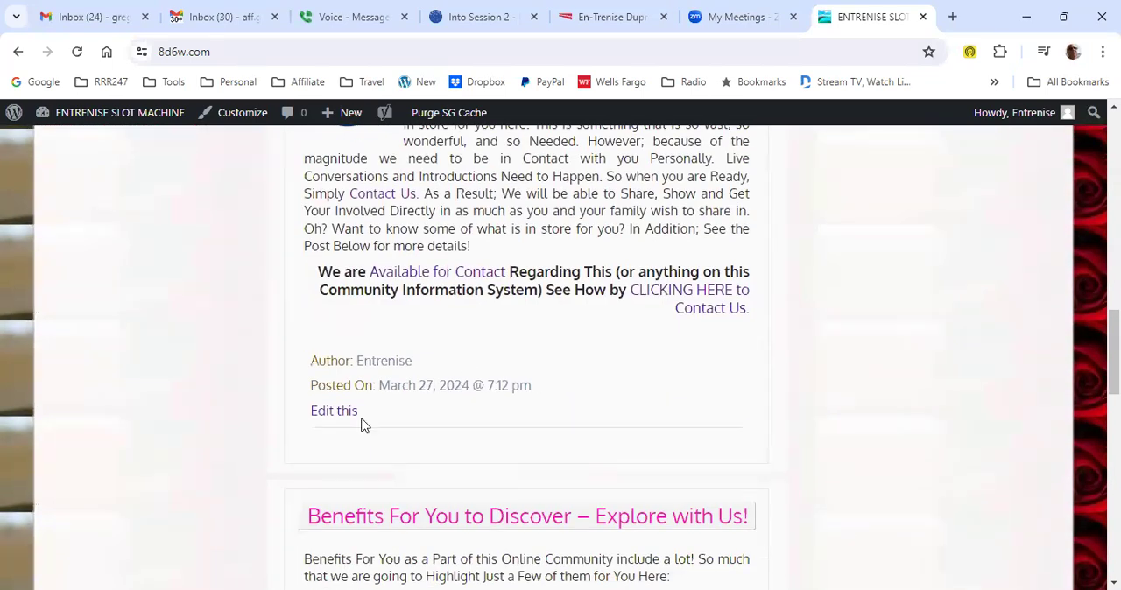
scroll(500, 268, "up", 4)
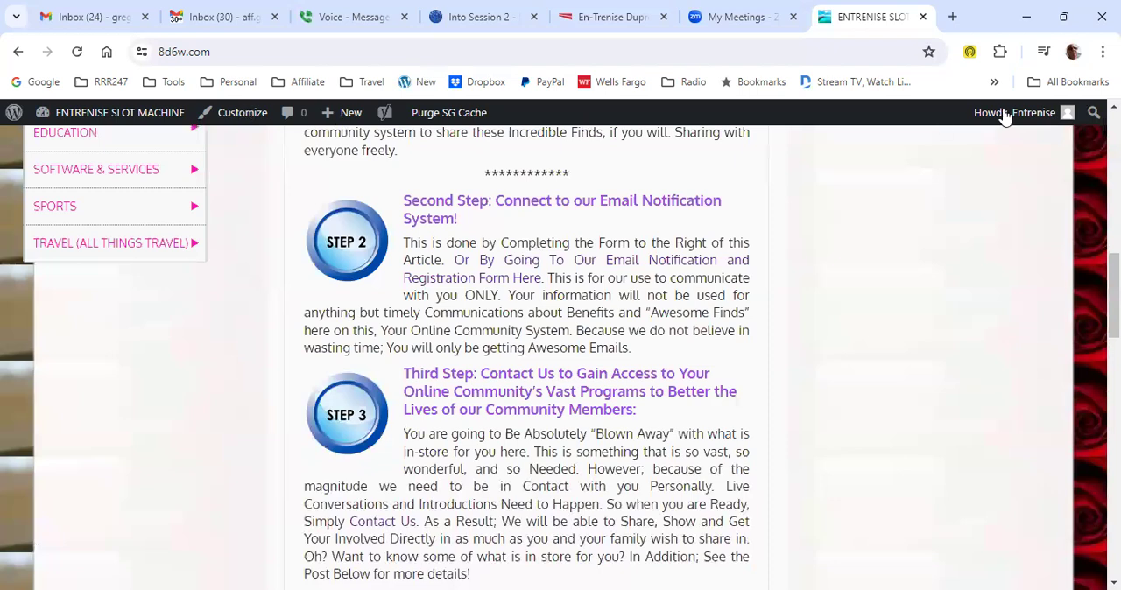
mouse_move(1016, 116)
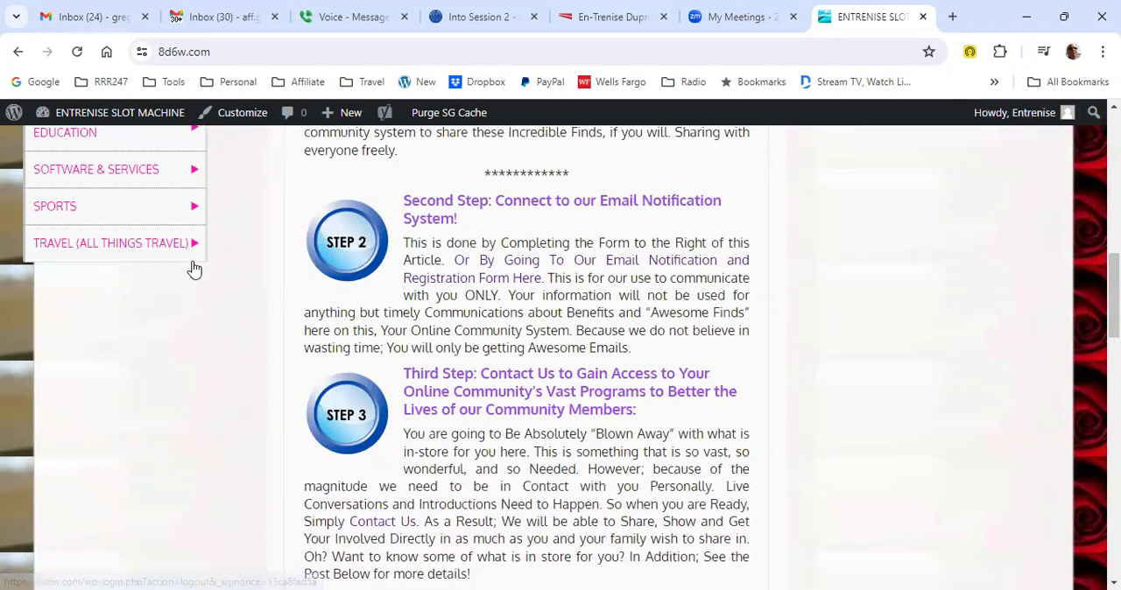
scroll(228, 260, "up", 9)
scroll(231, 261, "up", 2)
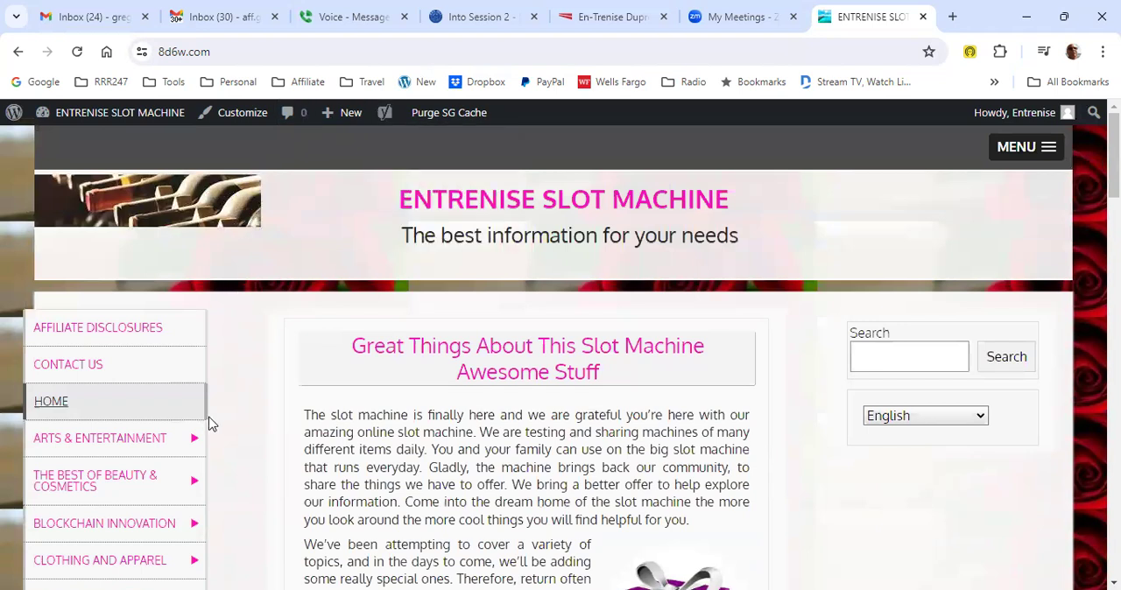
- Return to the site's dashboard and open "Great Things About This Slot Machine Awesome Stuff" for editing from the list of all posts
mouse_move(116, 114)
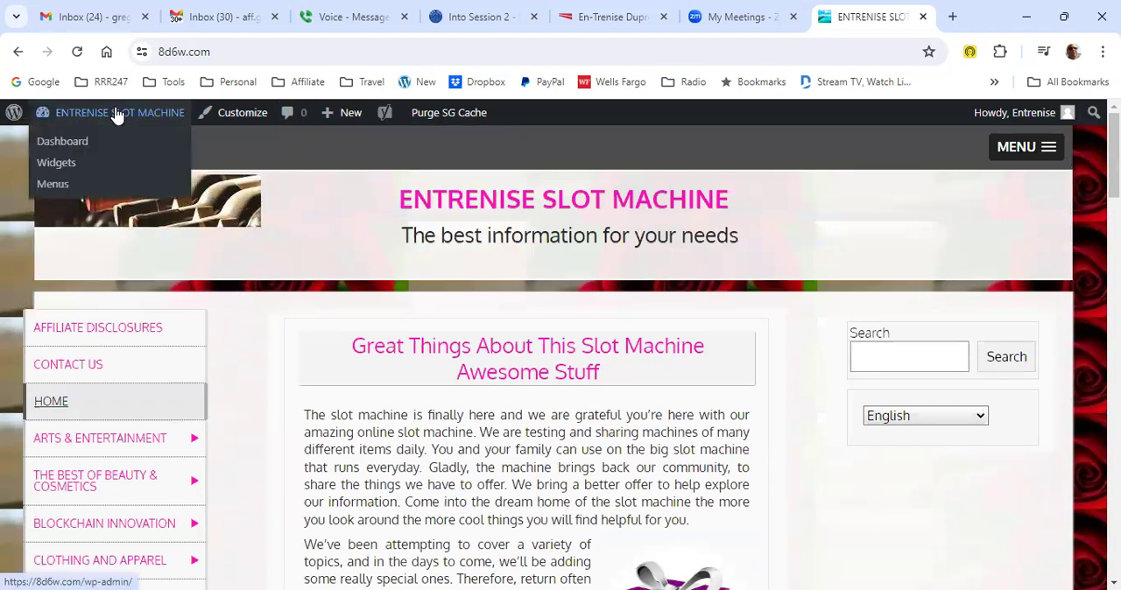
left_click(72, 142)
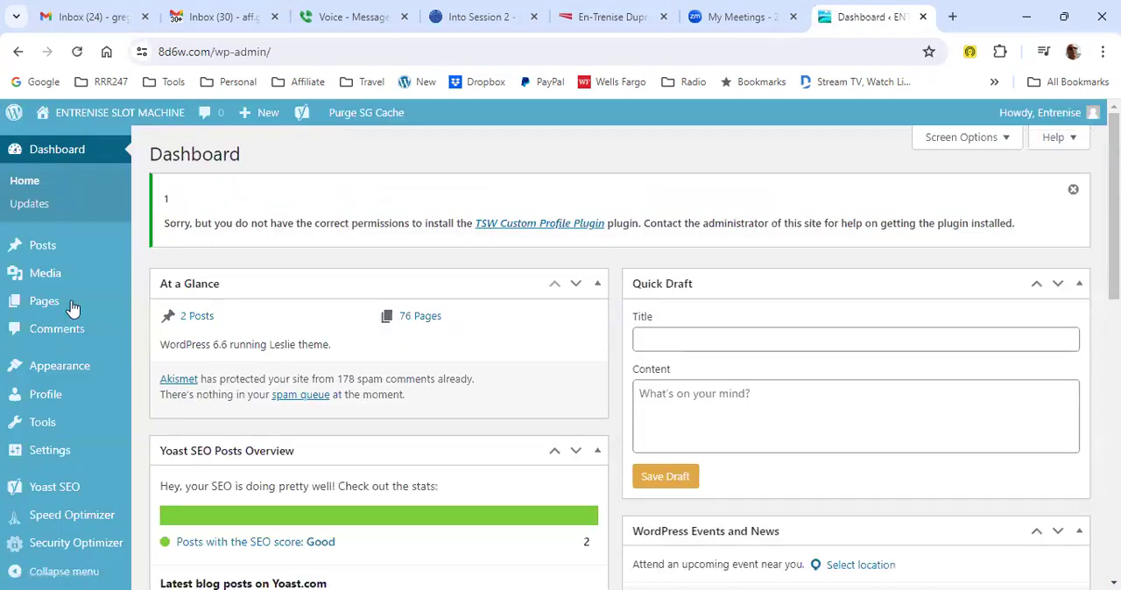
mouse_move(75, 245)
left_click(156, 247)
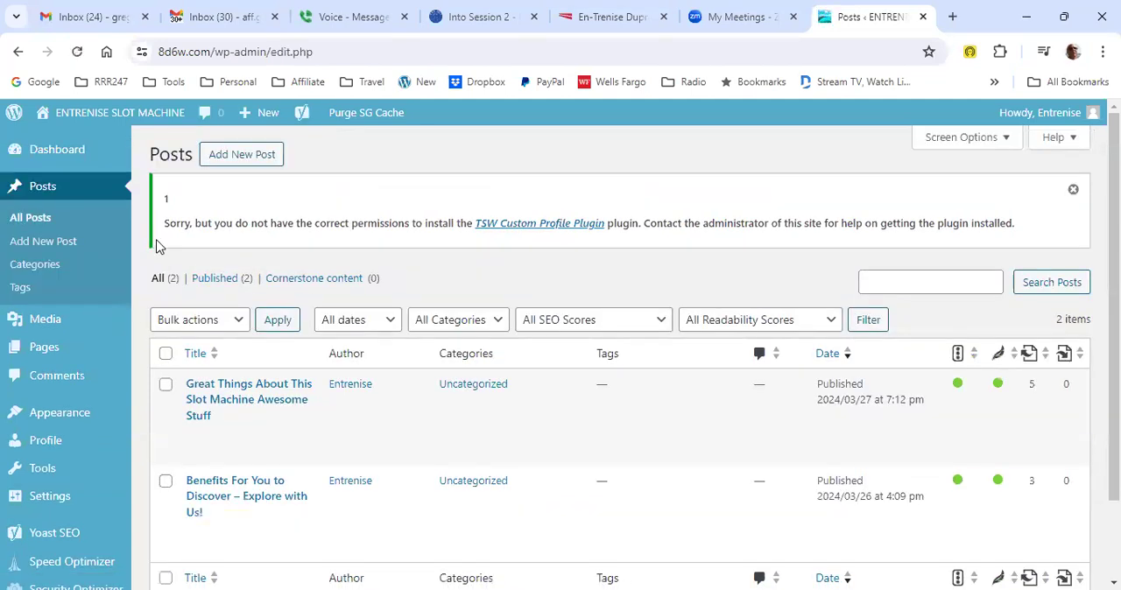
mouse_move(211, 400)
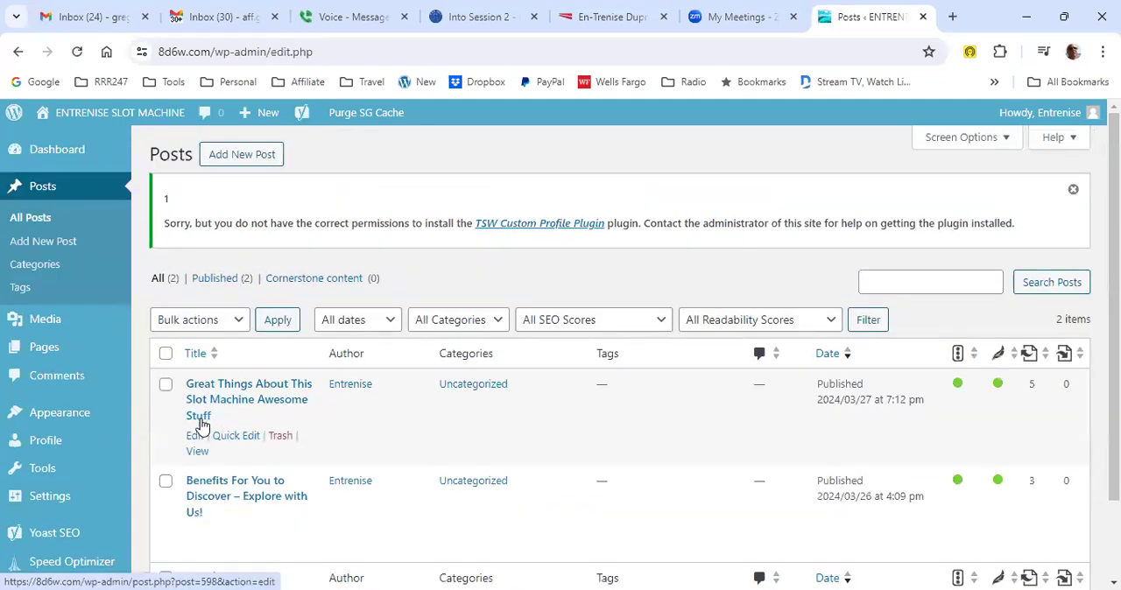
left_click(194, 438)
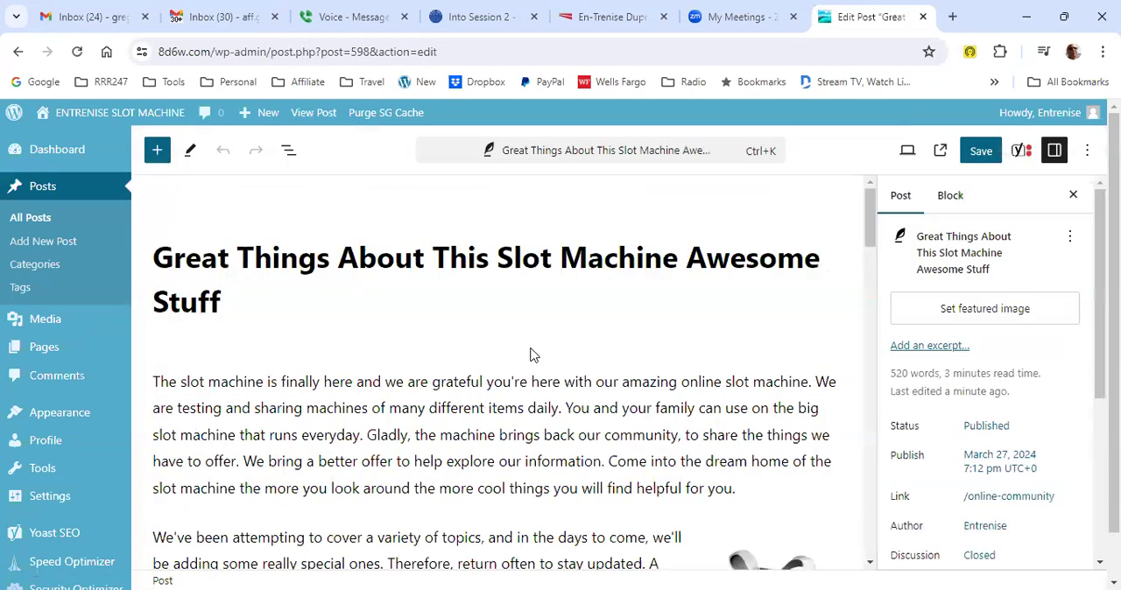
- Review the post from its opening paragraphs through the Step One section, and briefly view the editor's command search
scroll(620, 292, "down", 1)
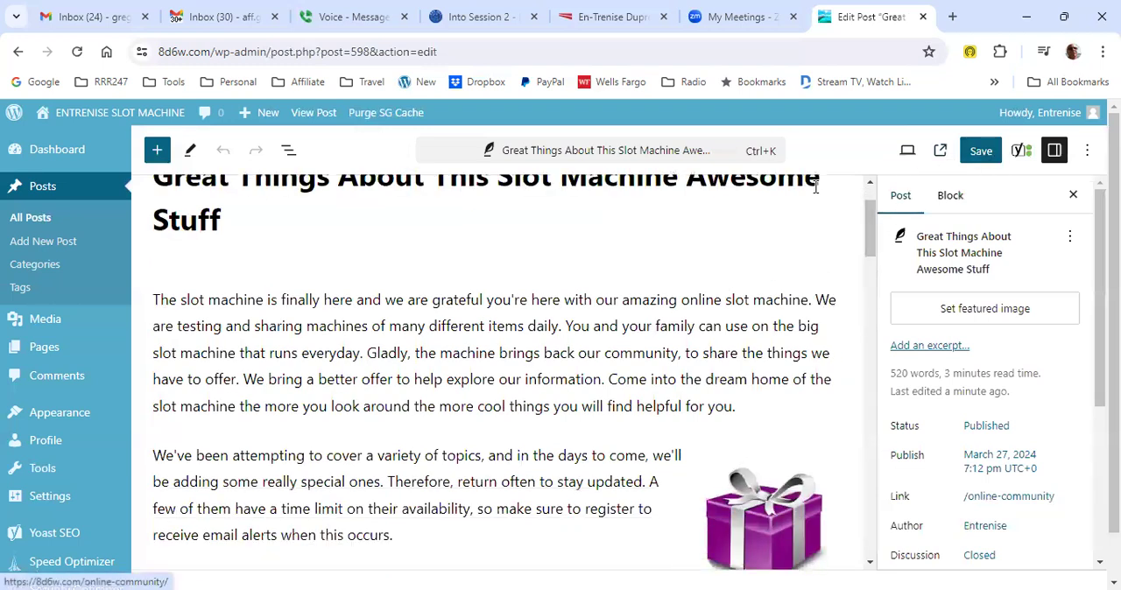
scroll(721, 255, "down", 1)
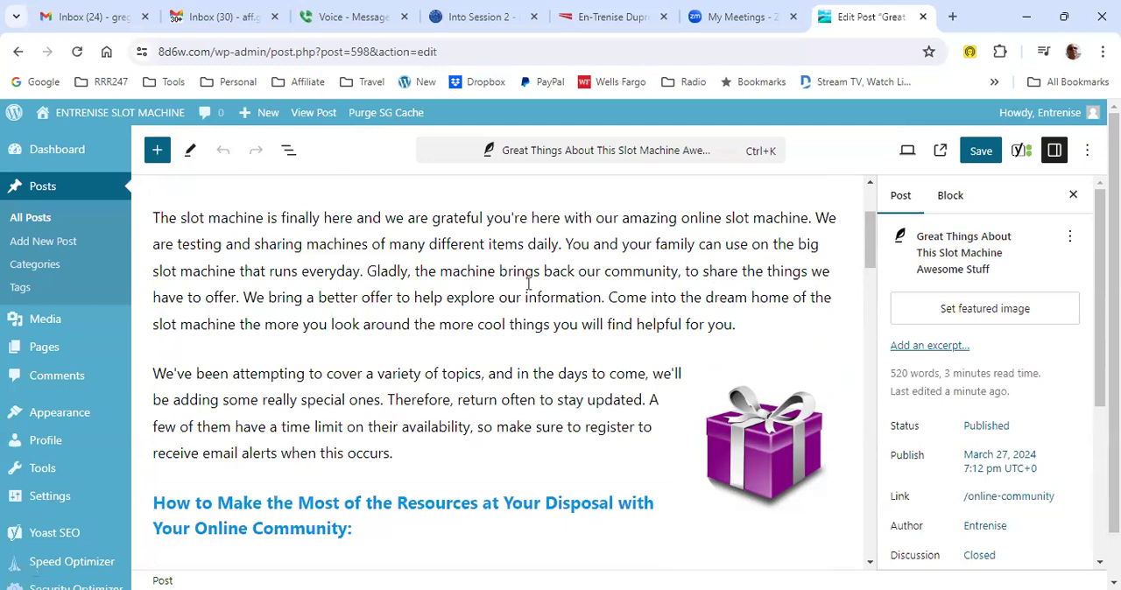
scroll(528, 283, "down", 1)
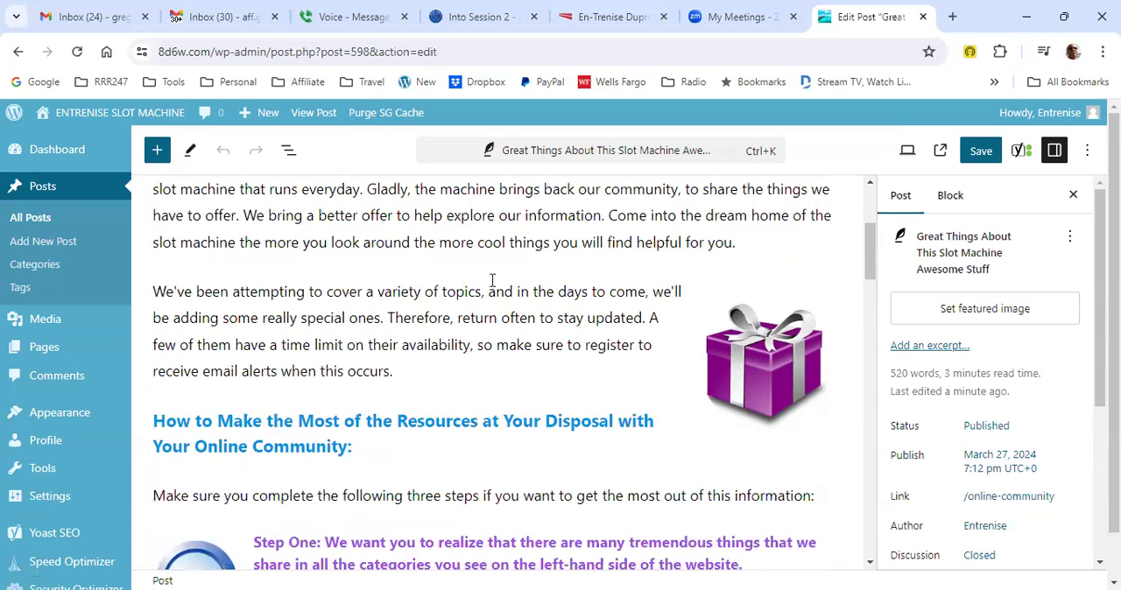
scroll(493, 280, "down", 1)
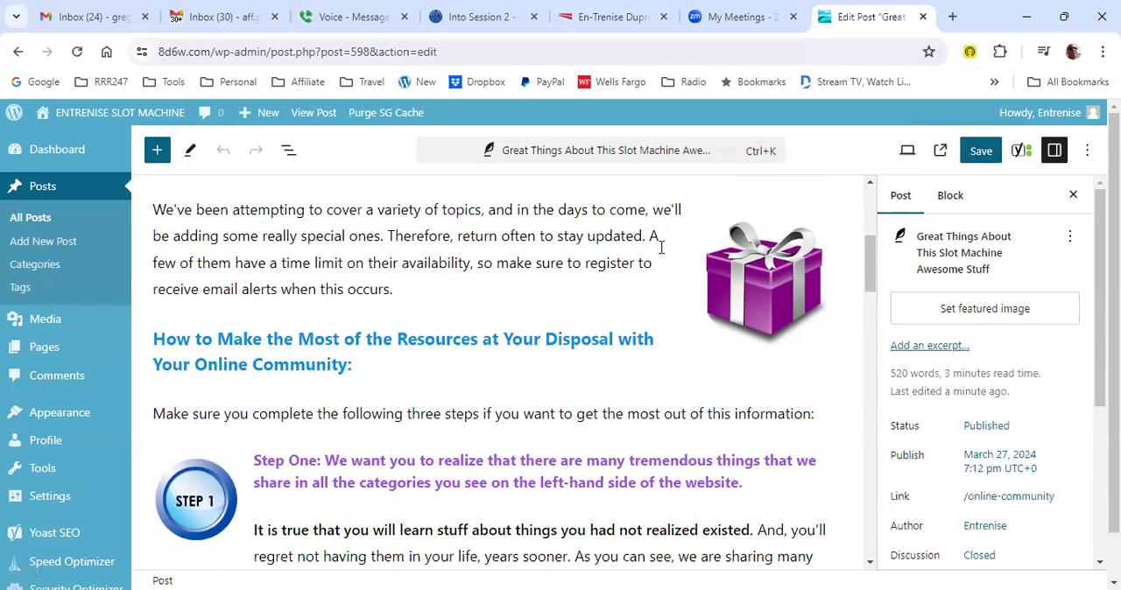
scroll(656, 241, "down", 2)
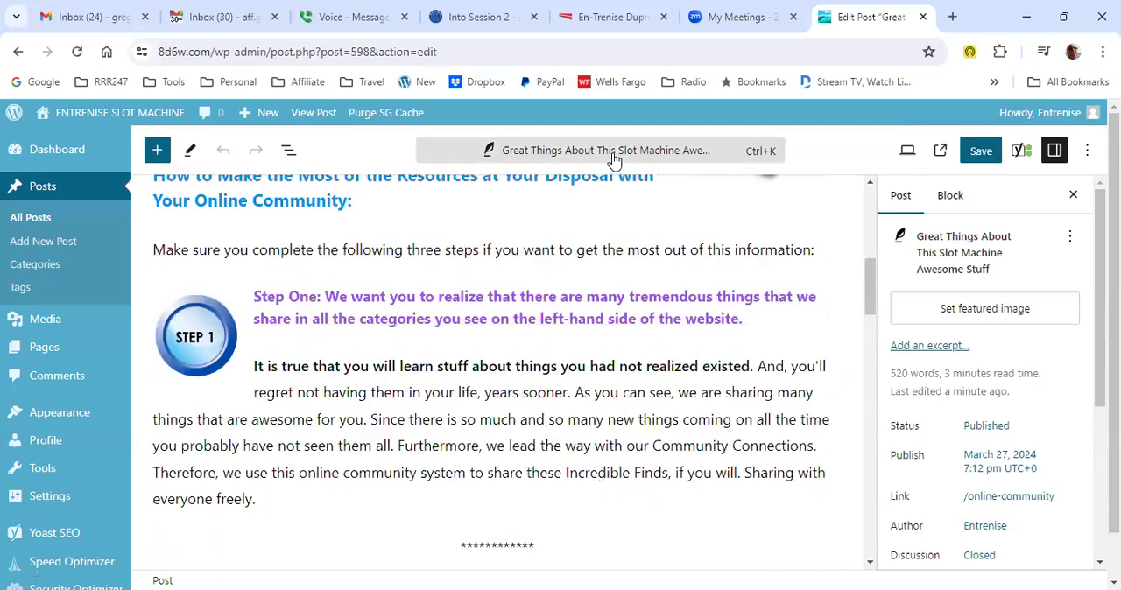
left_click(620, 152)
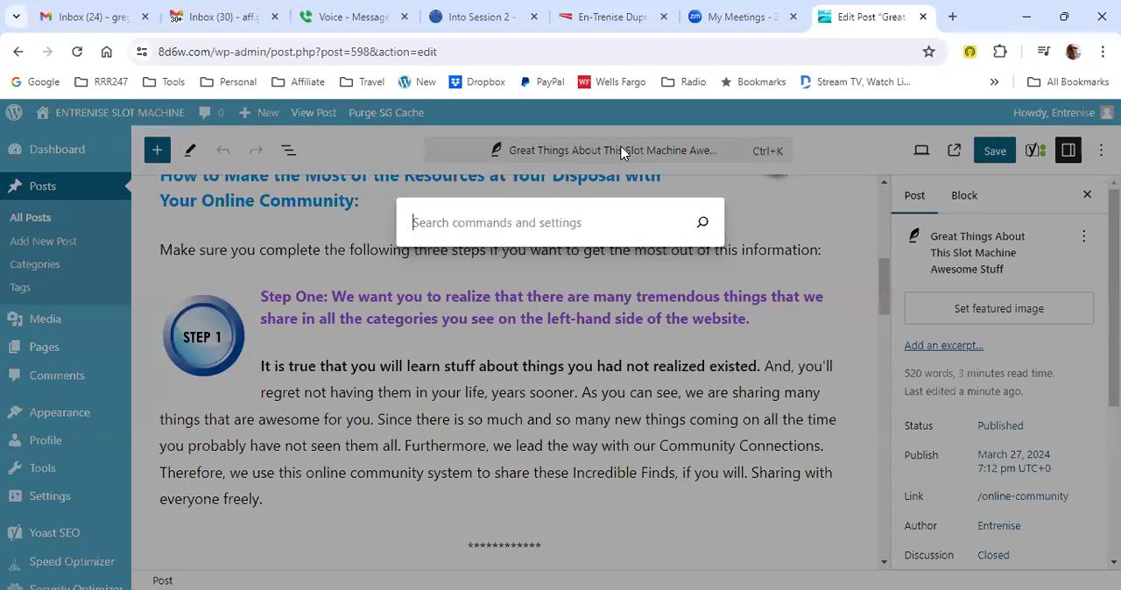
left_click(783, 210)
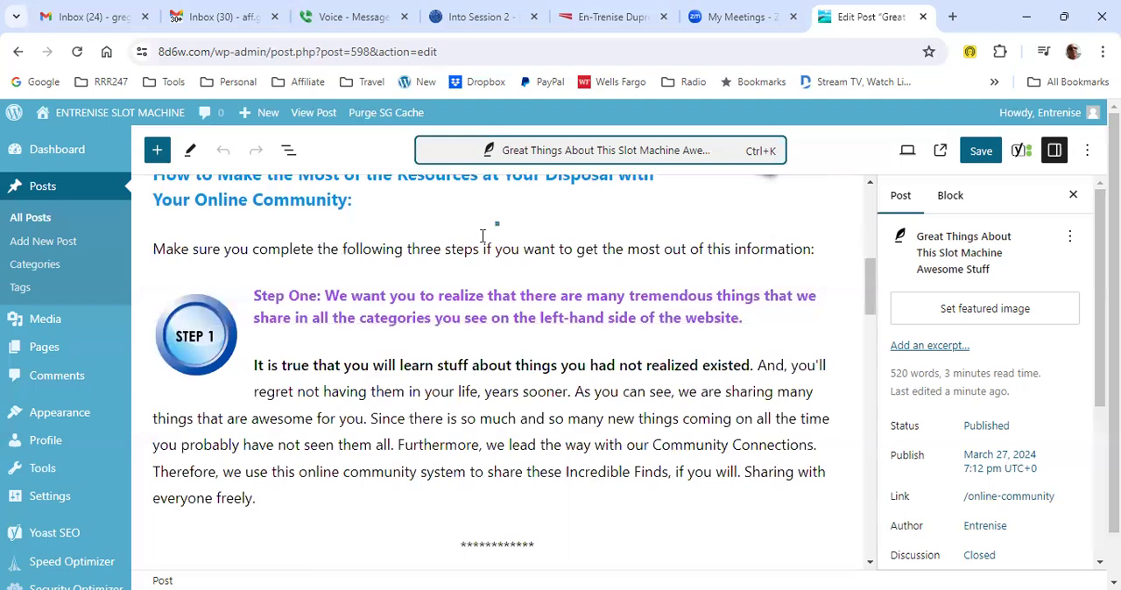
- Look over the post's step sections and show its Yoast SEO settings with the SEO and readability analyses
scroll(483, 234, "down", 2)
scroll(483, 235, "down", 1)
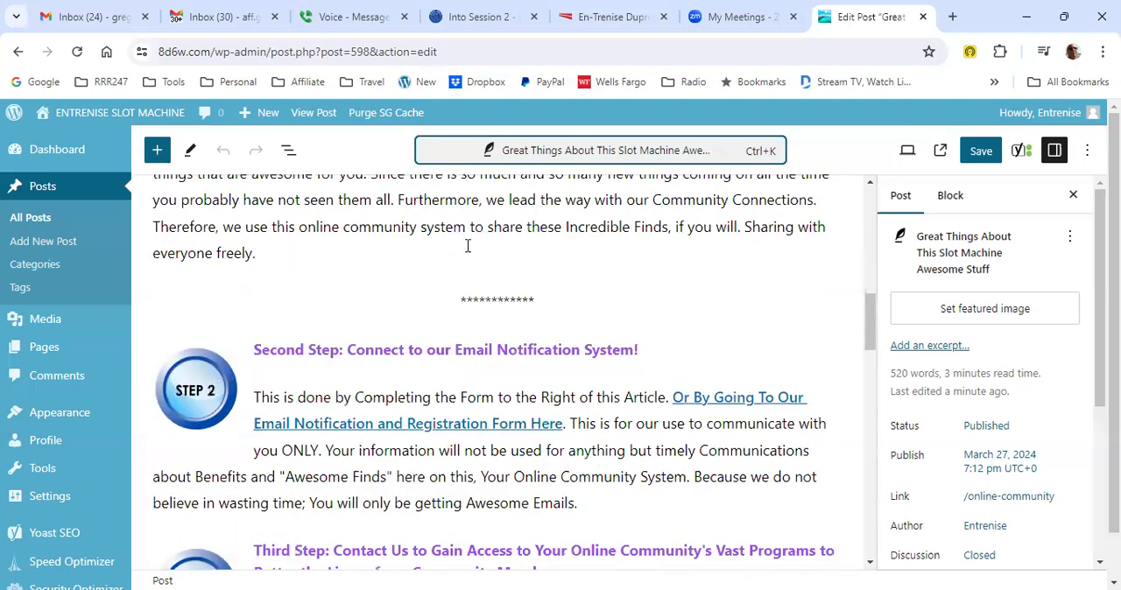
scroll(762, 243, "up", 4)
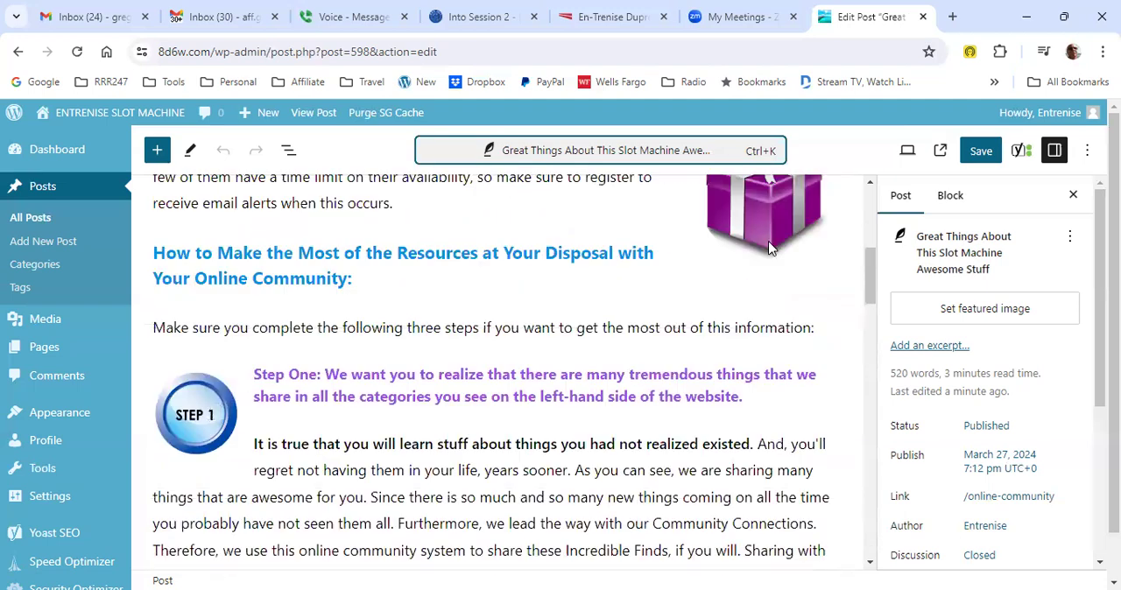
left_click(1021, 151)
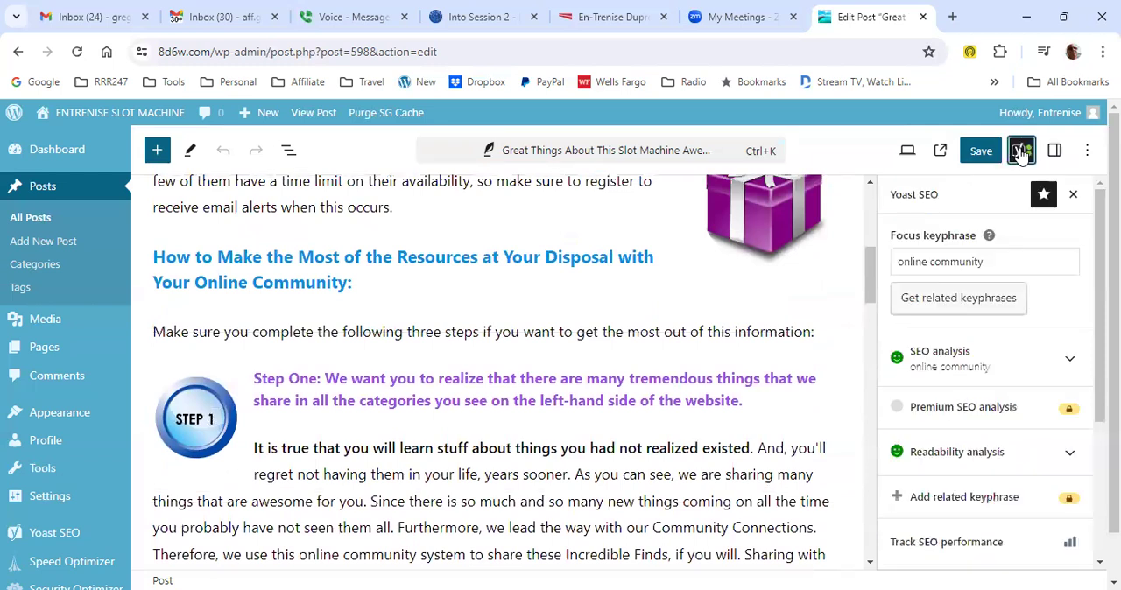